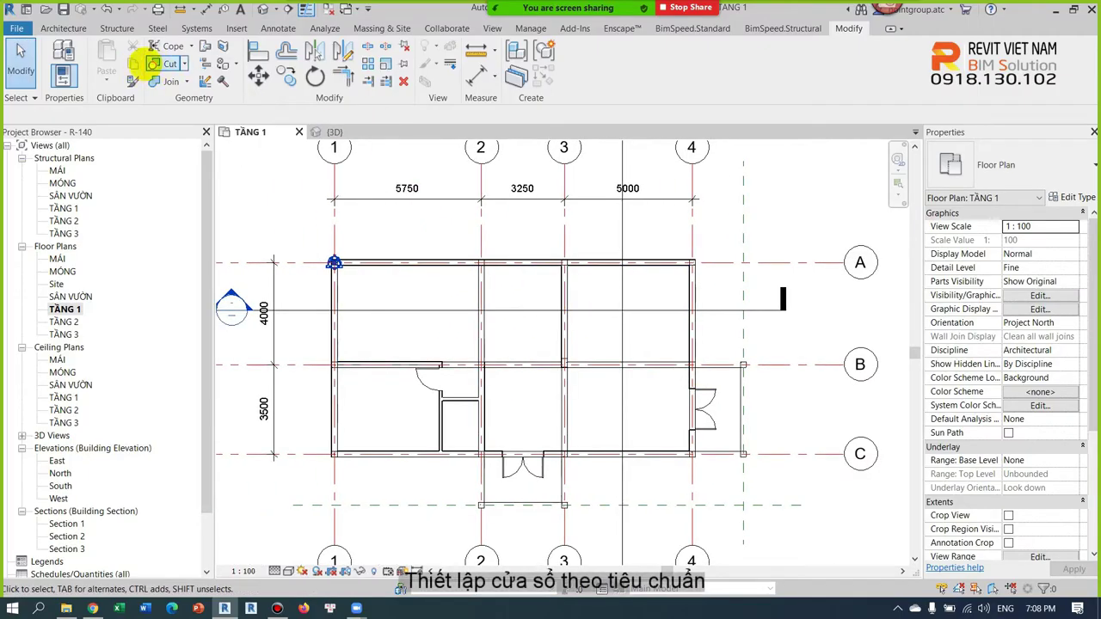
Start the Window tool and choose the M_Fixed 0915 x 1830mm window type
scroll(510, 405, up, 2)
scroll(510, 405, down, 2)
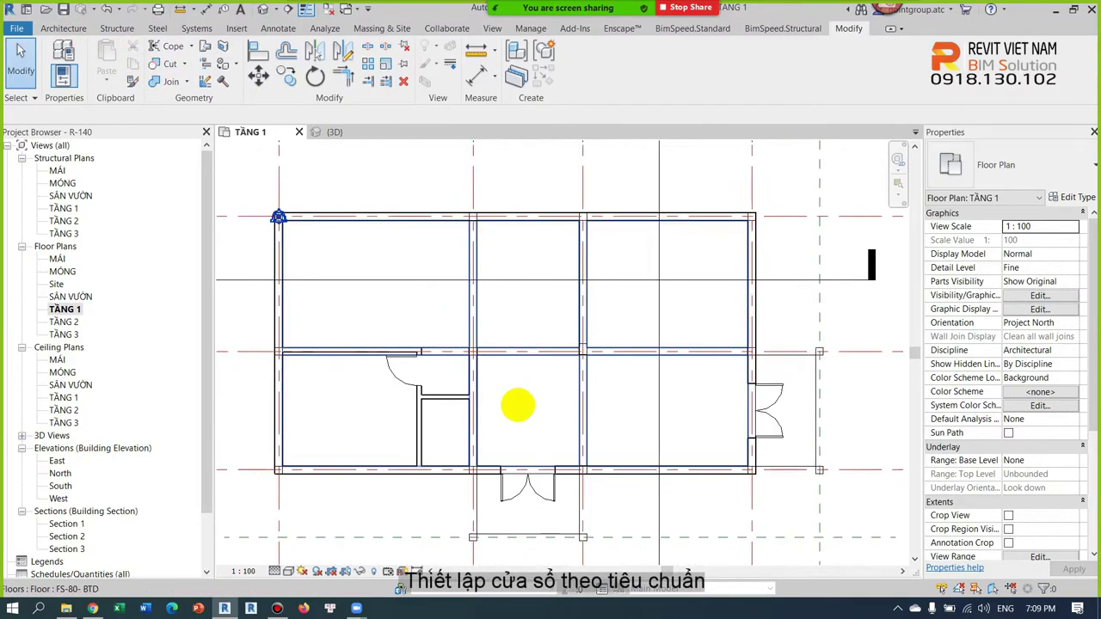
click(63, 27)
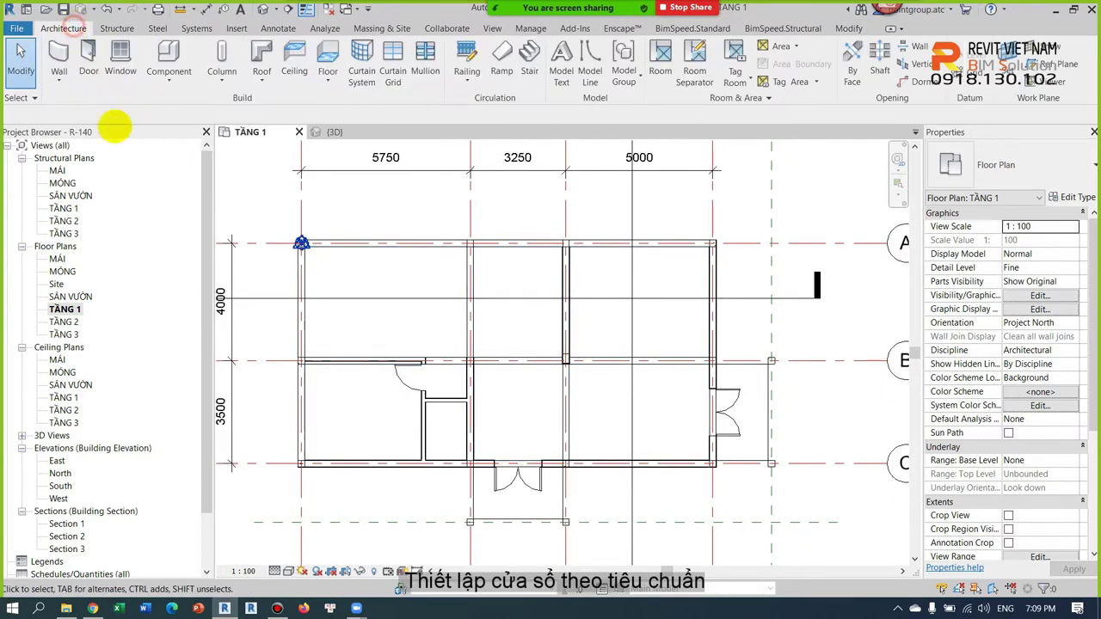
click(123, 54)
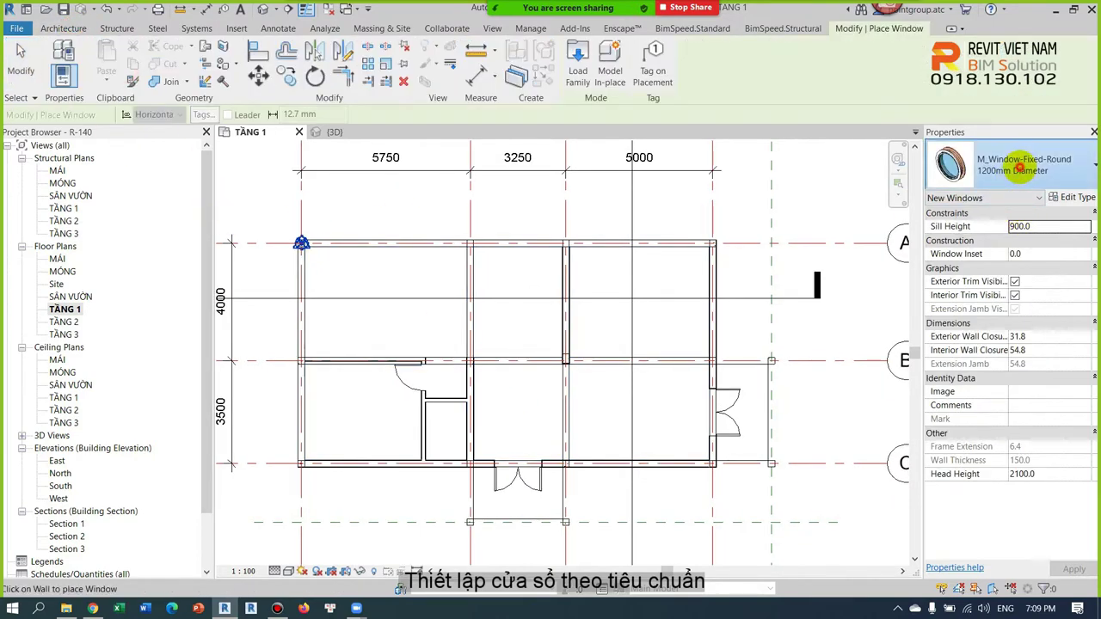
click(1023, 163)
scroll(955, 344, up, 5)
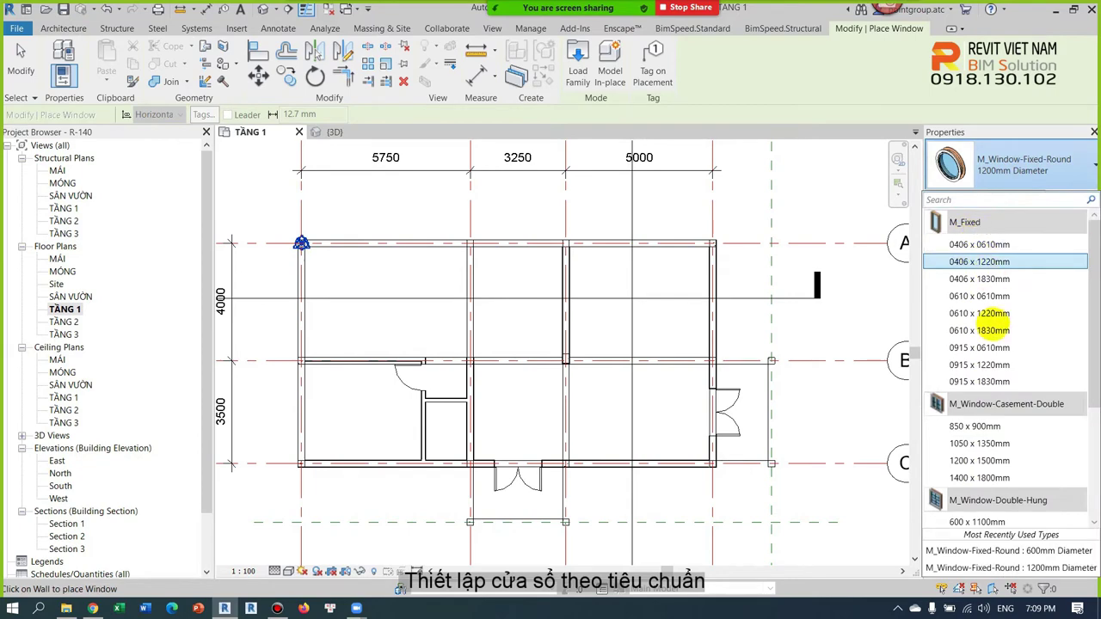
click(980, 381)
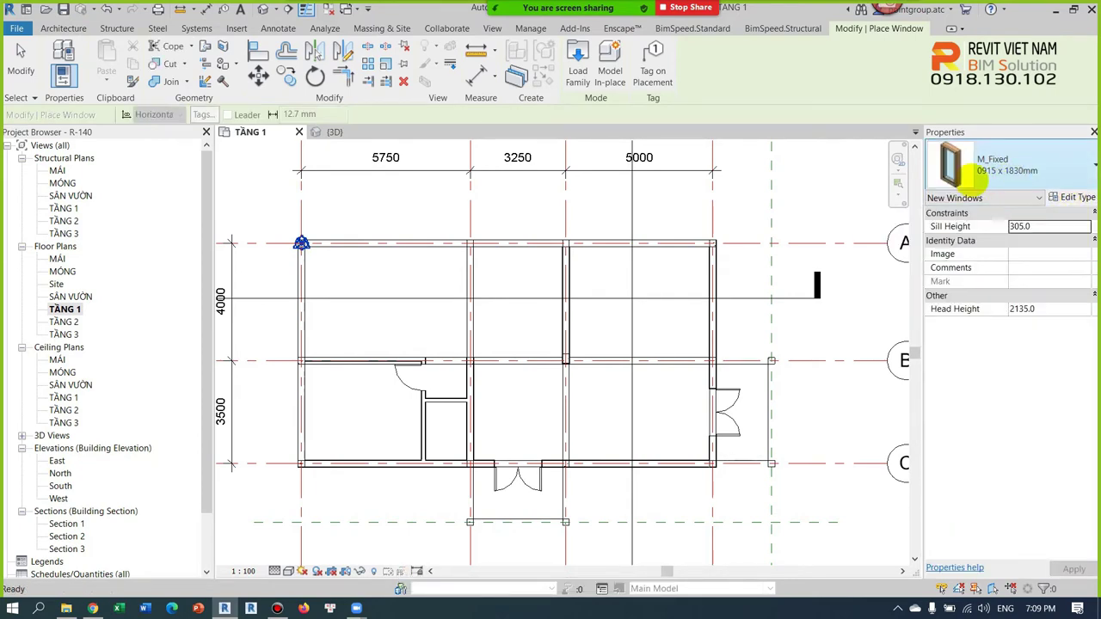
Duplicate it as S1- 2400X1400 with Height 1400 and Width 2400
click(1072, 197)
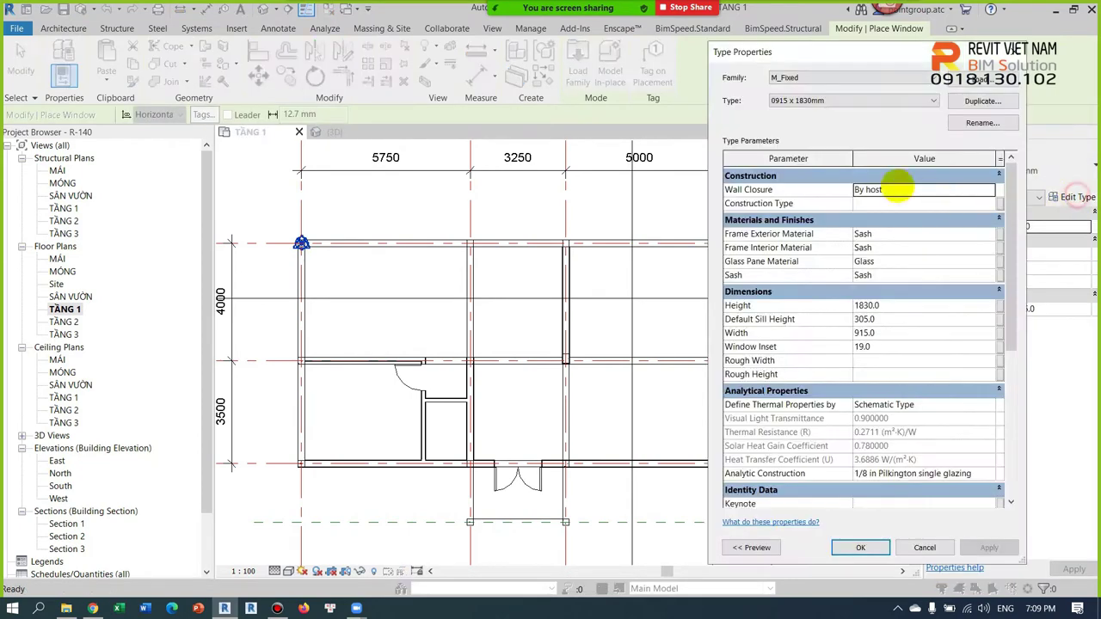
click(981, 101)
drag(547, 350, 436, 353)
text(S1- 2400X1400)
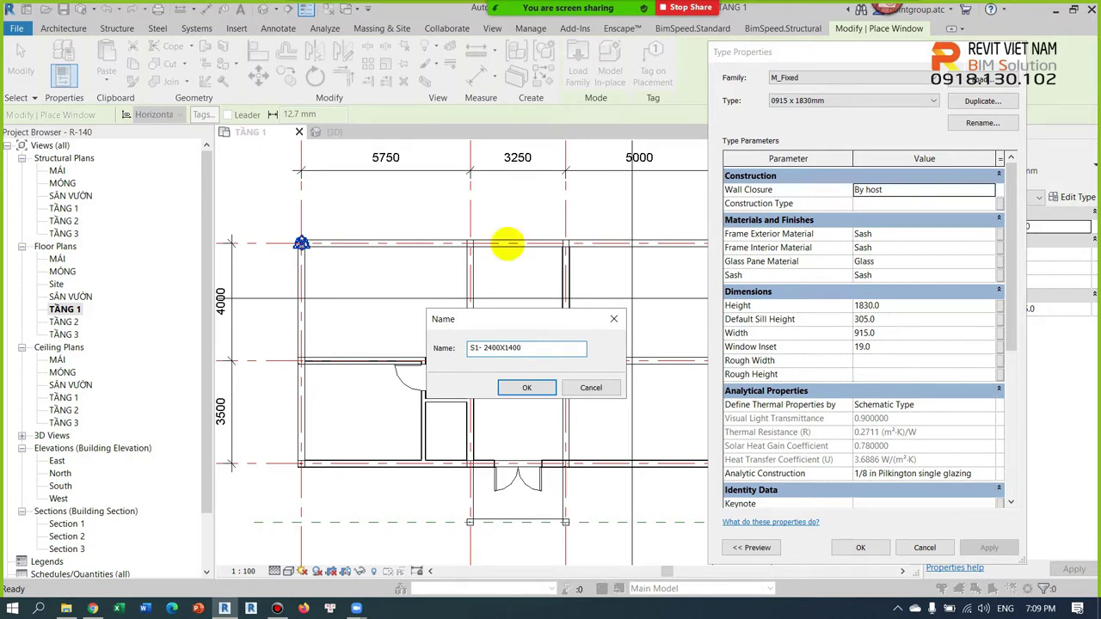
click(526, 388)
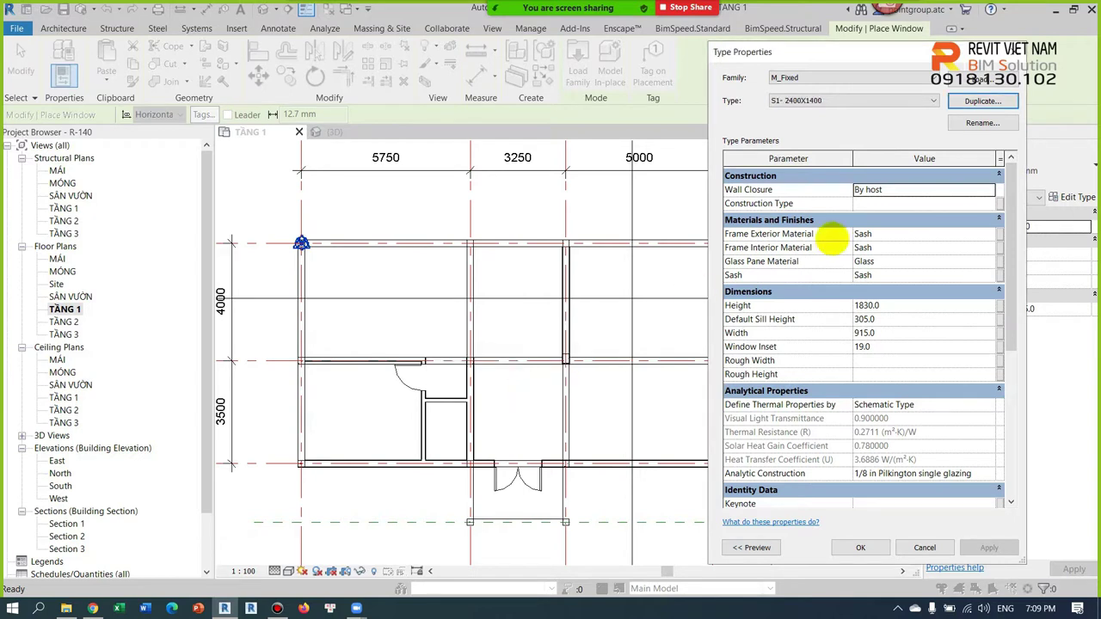
click(870, 305)
text(1400)
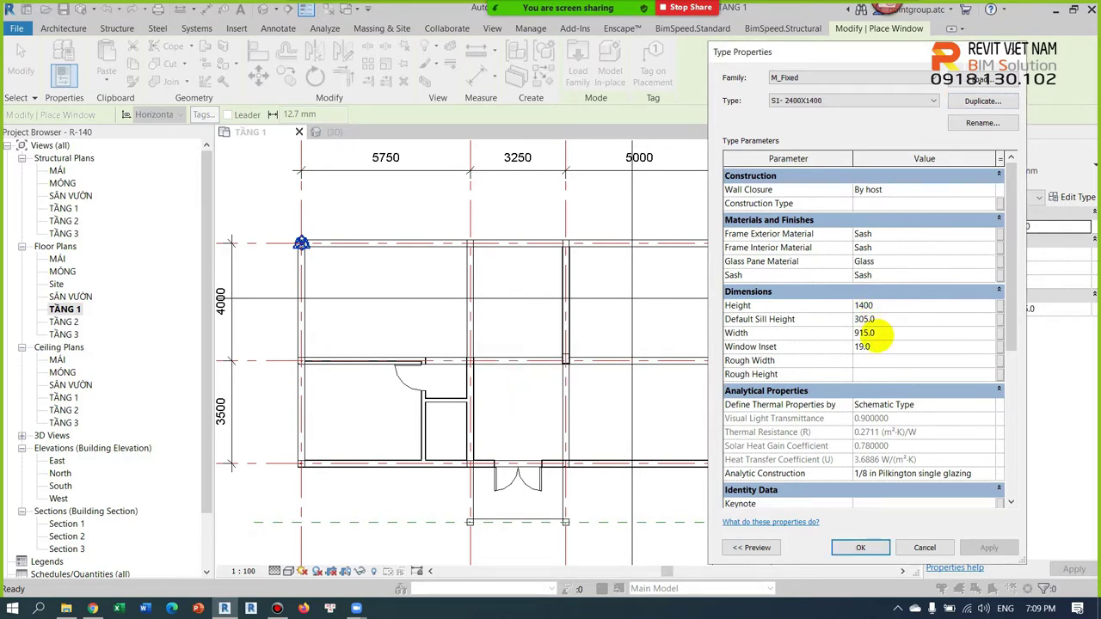
click(869, 333)
text(2400)
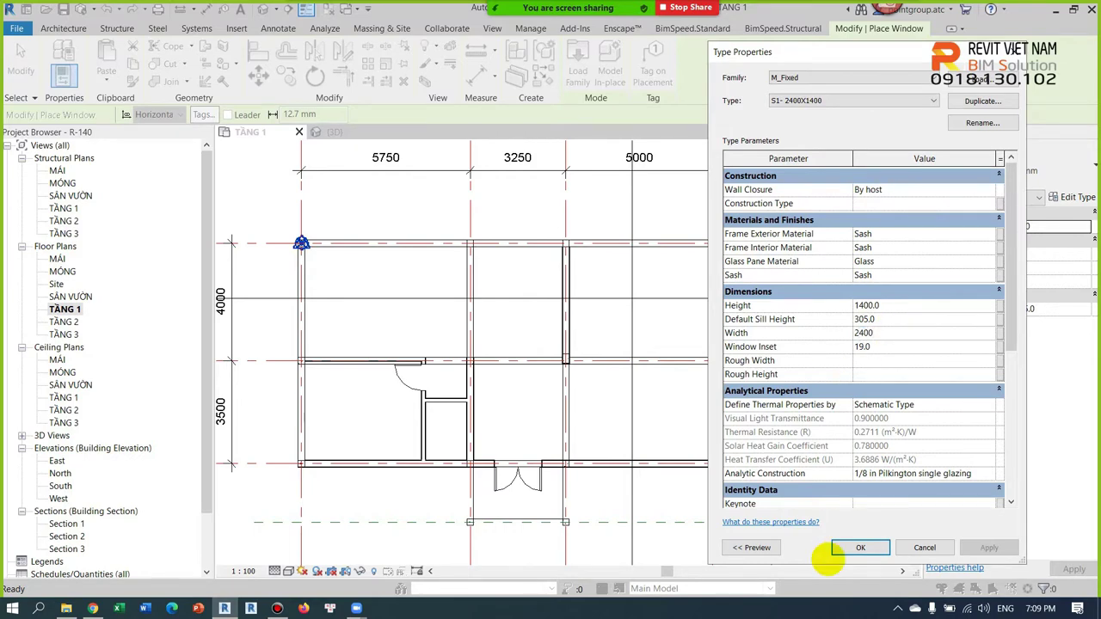
click(860, 547)
scroll(654, 474, up, 3)
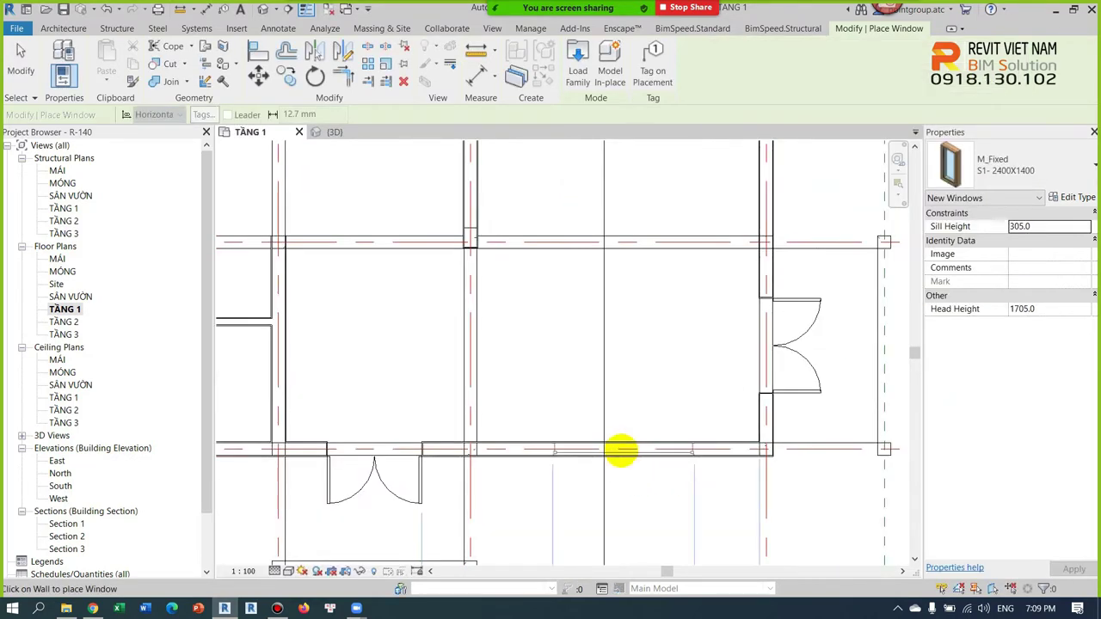
Place one S1- 2400X1400 window in the bottom wall of TẦNG 1
click(629, 443)
scroll(645, 440, up, 3)
key(Escape)
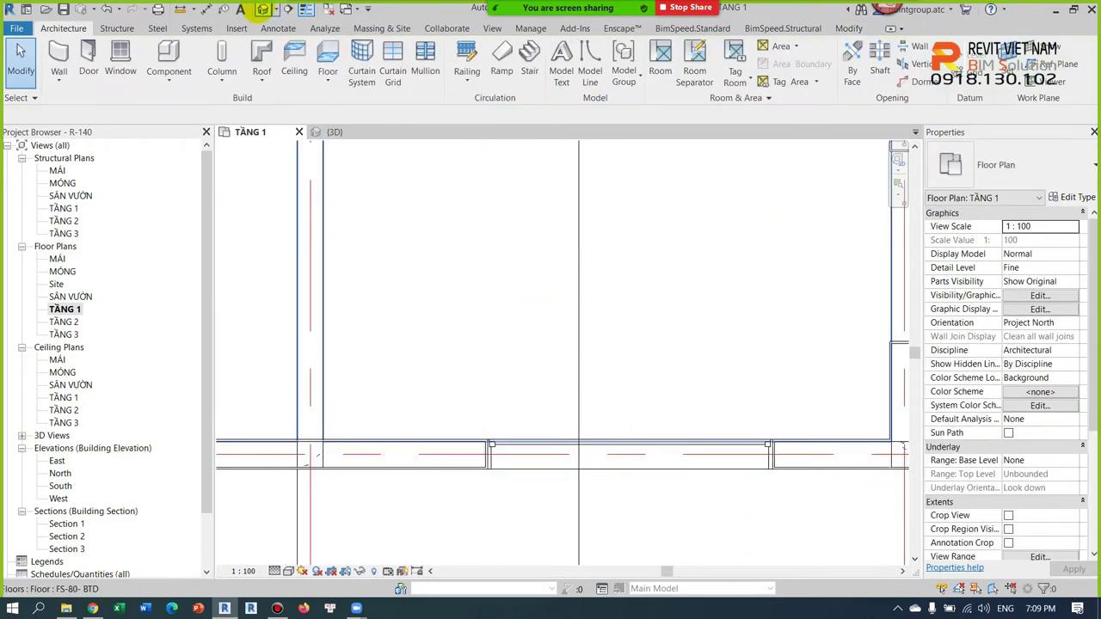
In the 3D view, give the new window an 800 sill height
click(263, 8)
scroll(442, 421, up, 5)
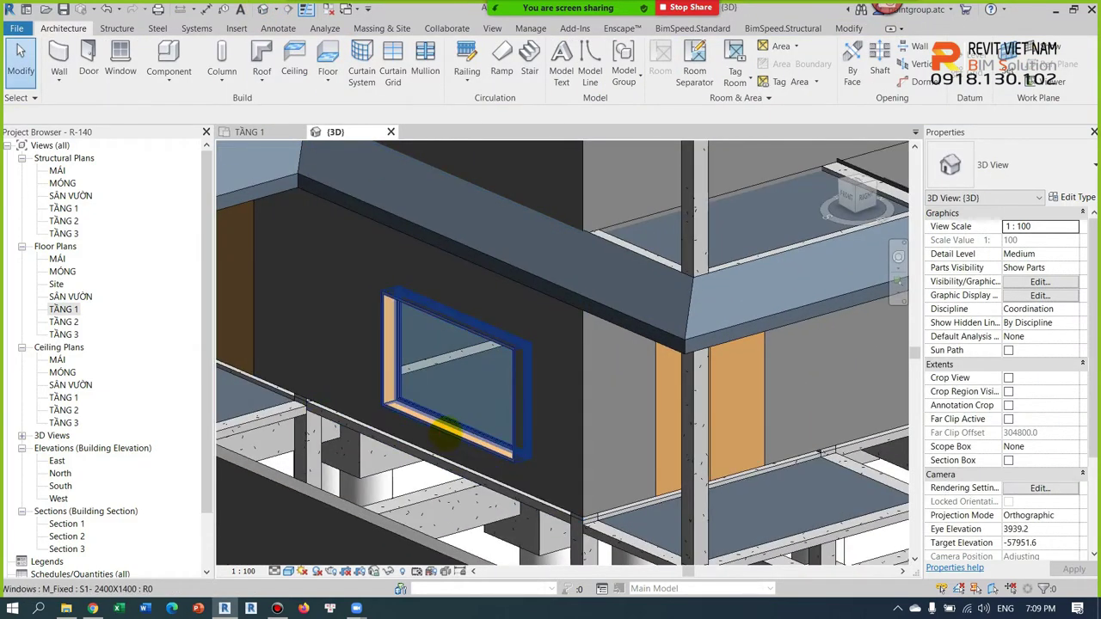
click(444, 434)
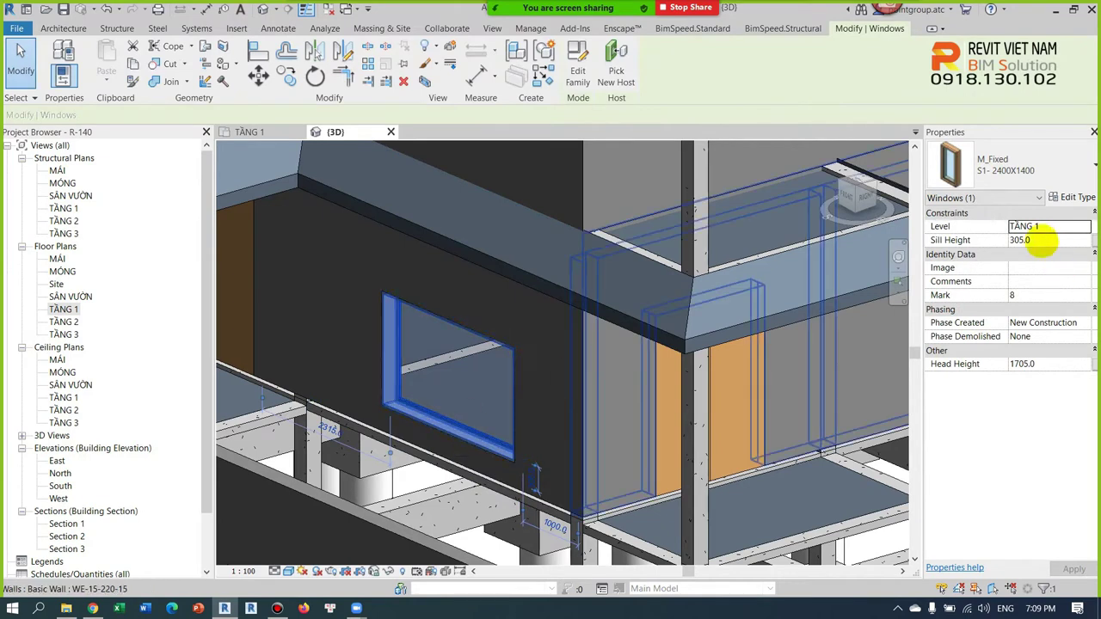
click(950, 240)
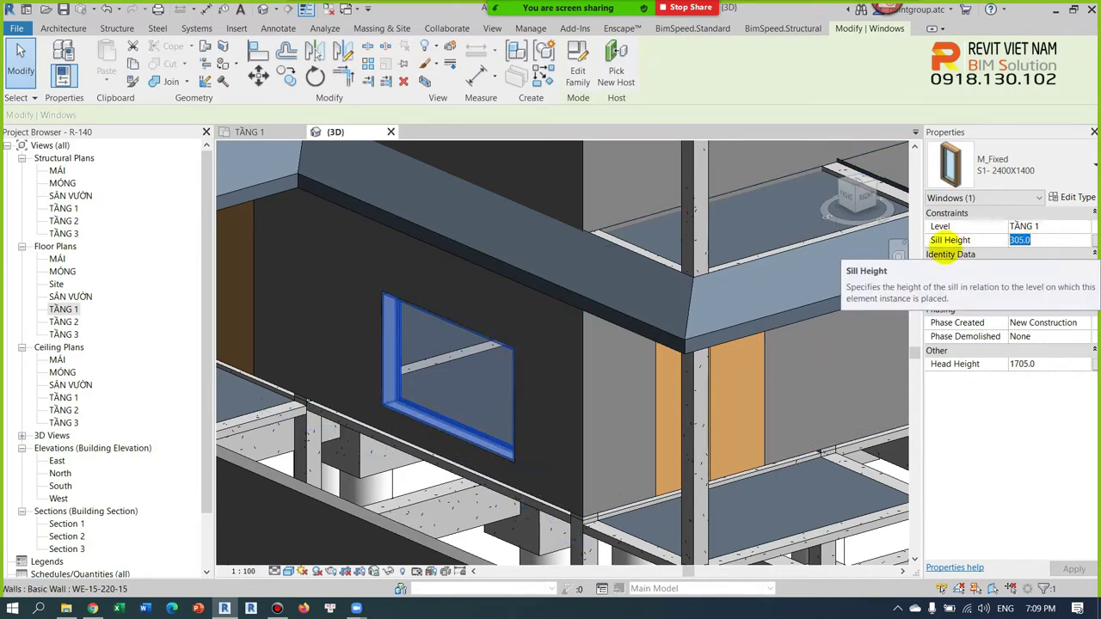
text(800)
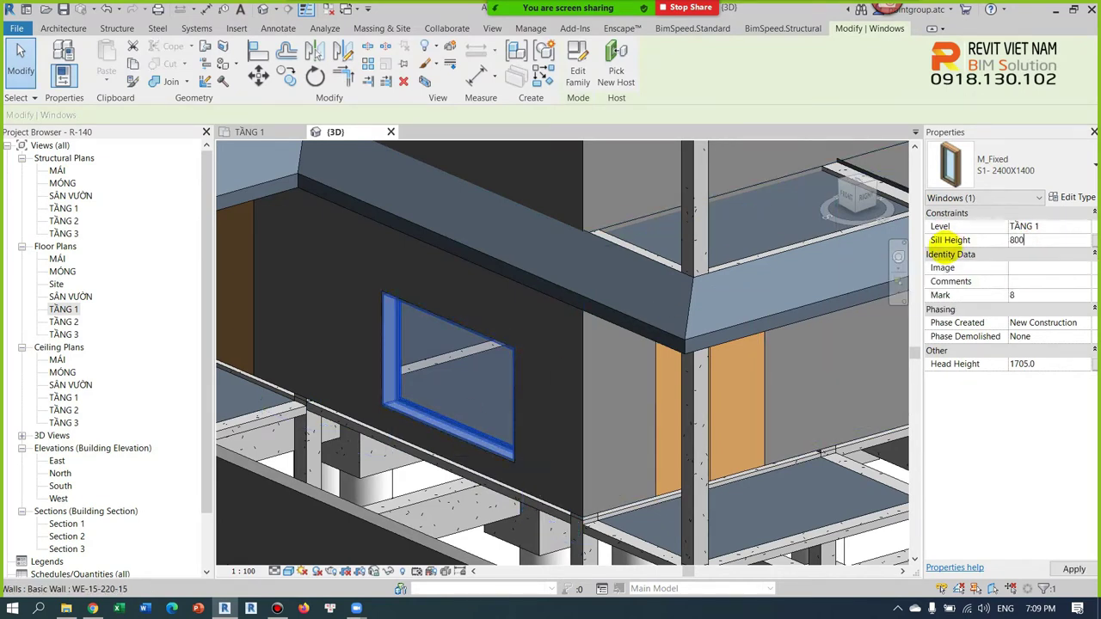
key(Return)
key(Escape)
scroll(528, 352, down, 3)
mouse_move(529, 353)
shift+middle_down()
mouse_move(613, 352)
mouse_move(492, 305)
shift+middle_up()
scroll(613, 352, up, 4)
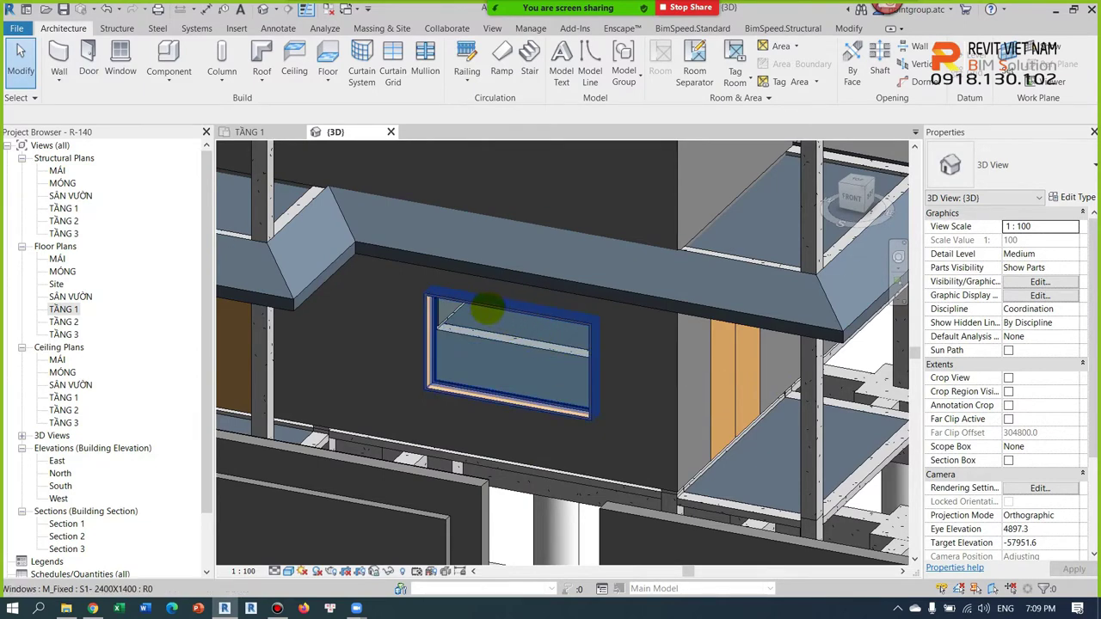
Back on the TẦNG 1 plan, use Create Similar on that window to place more
double_click(64, 308)
scroll(614, 466, up, 2)
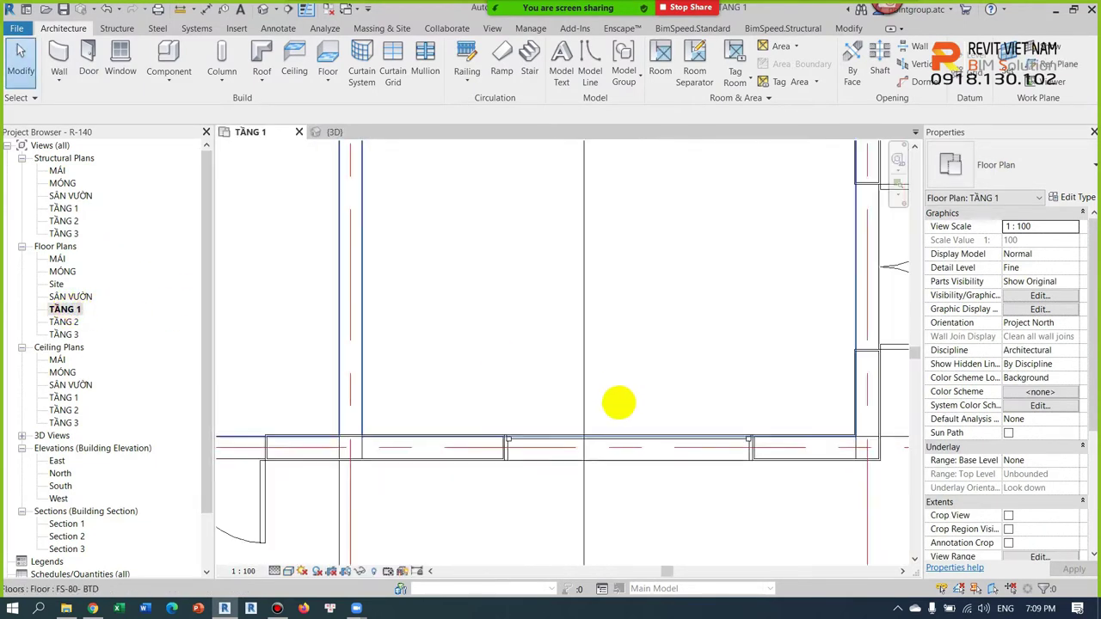
scroll(560, 393, up, 2)
click(553, 434)
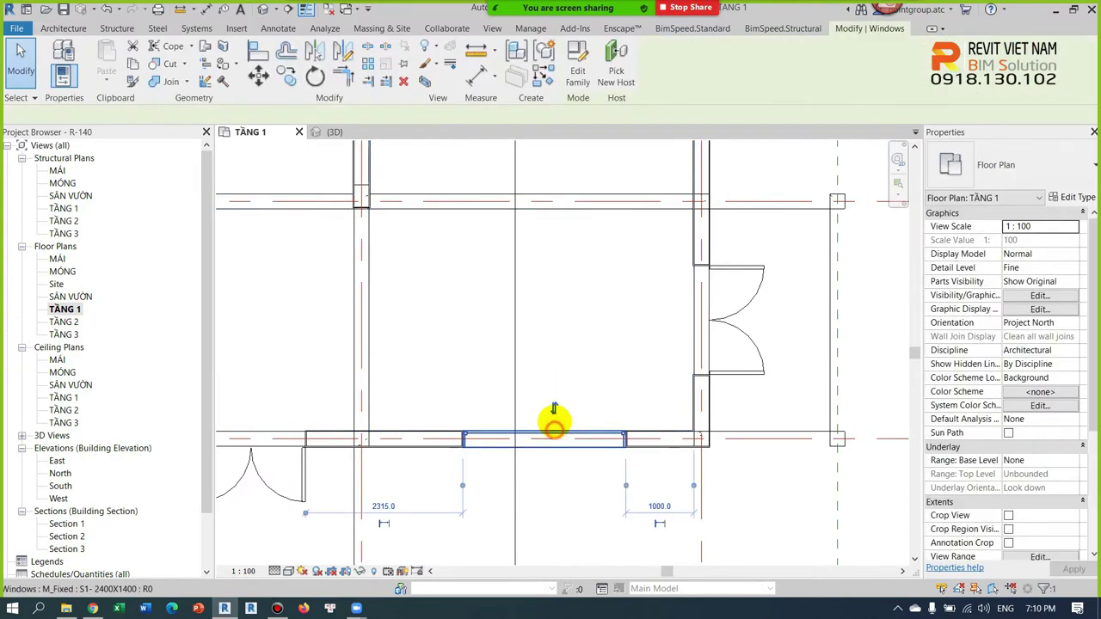
scroll(536, 300, down, 2)
click(542, 77)
scroll(514, 363, up, 1)
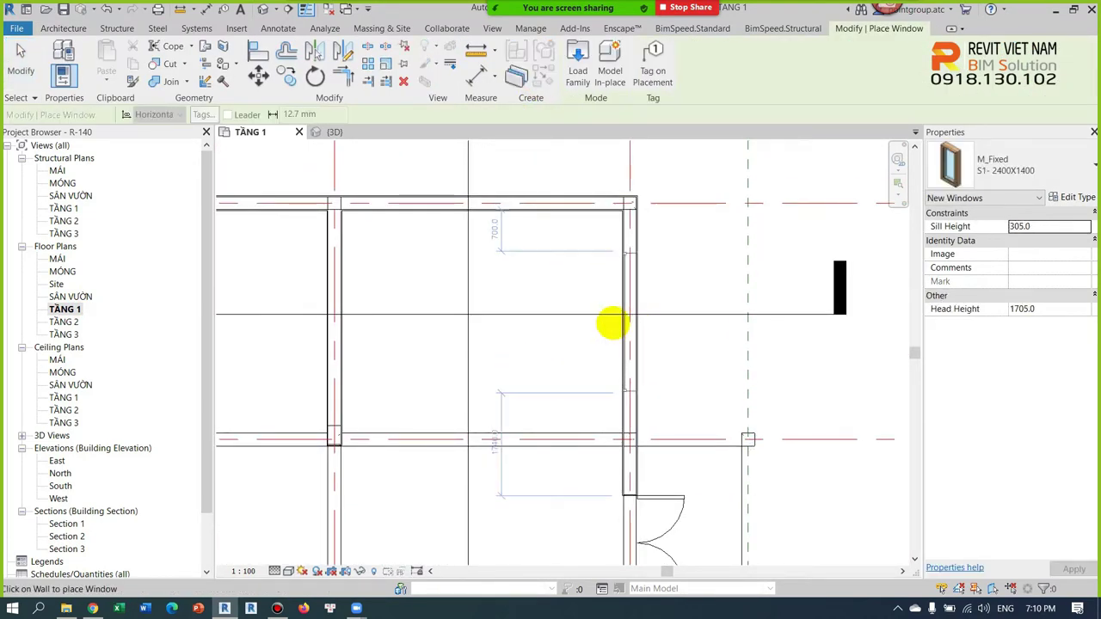
scroll(612, 323, down, 3)
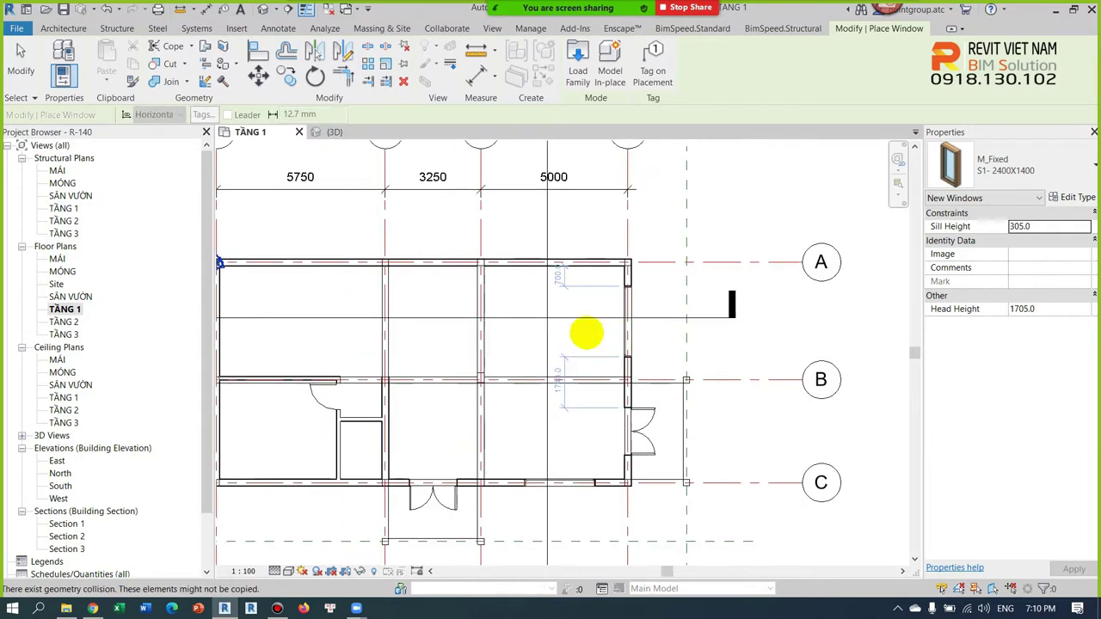
middle_drag(585, 332, 727, 303)
scroll(516, 412, up, 1)
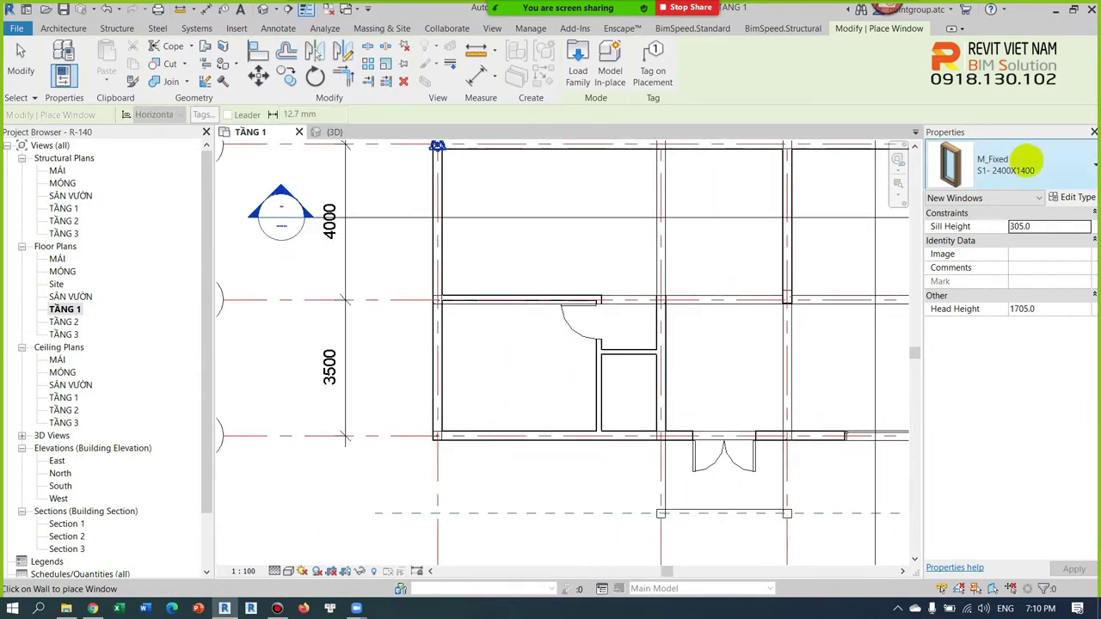
Duplicate the window type as S2- 1400X1400 with a 1400 width
click(1075, 198)
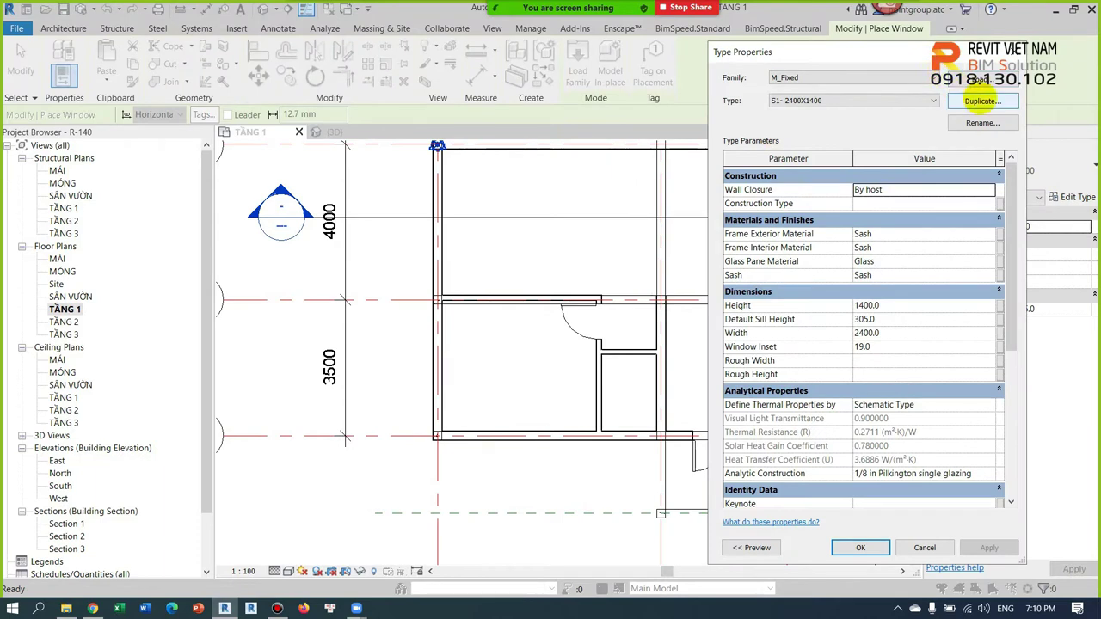
click(982, 100)
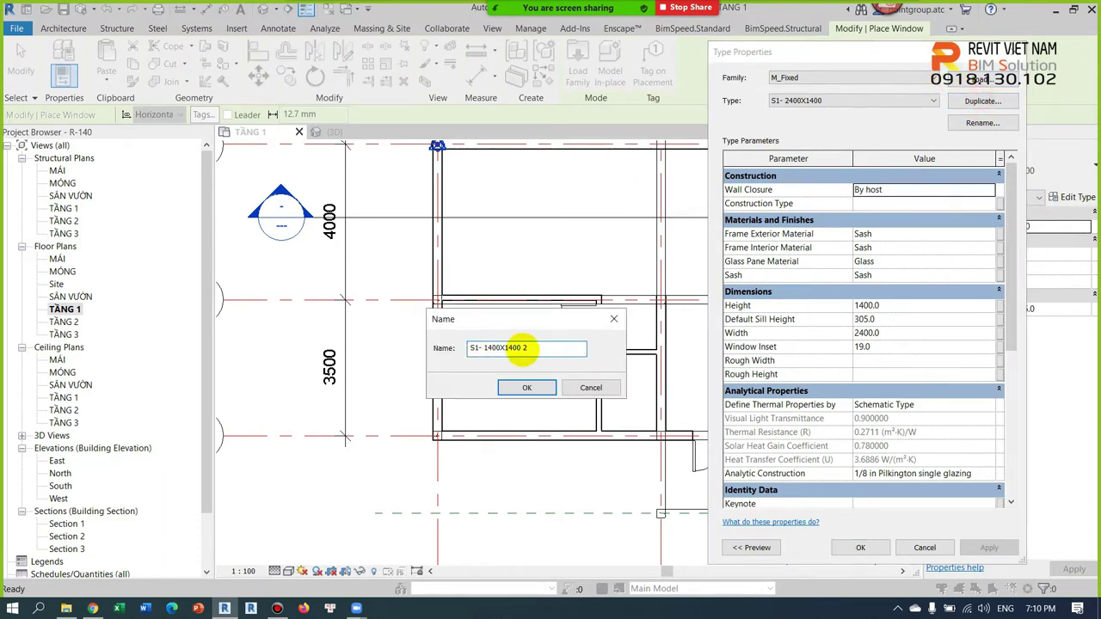
double_click(523, 347)
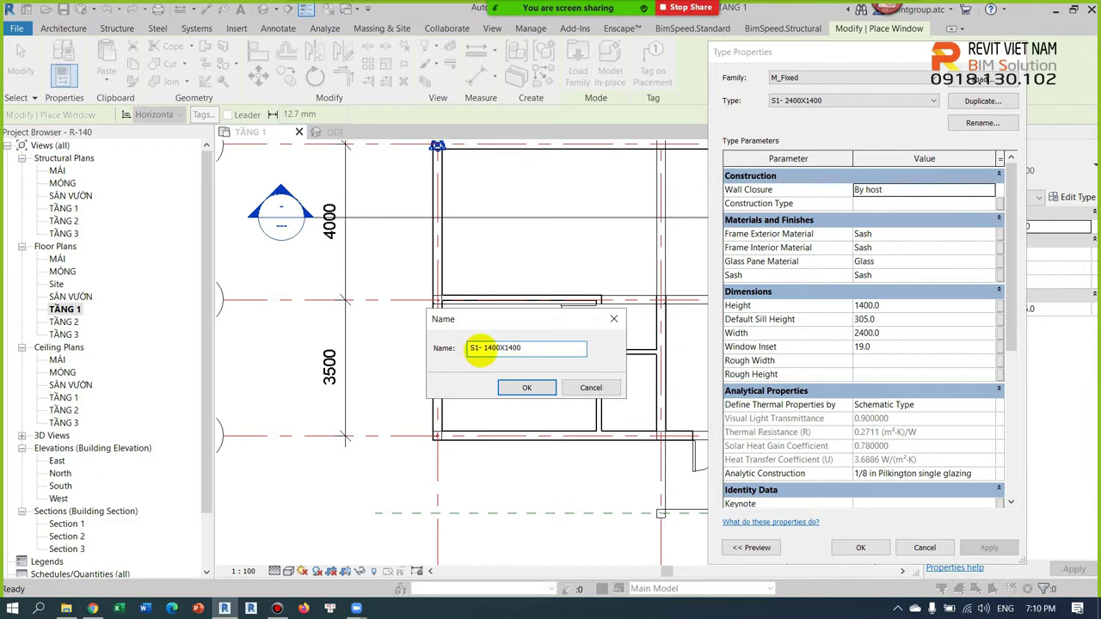
text(2)
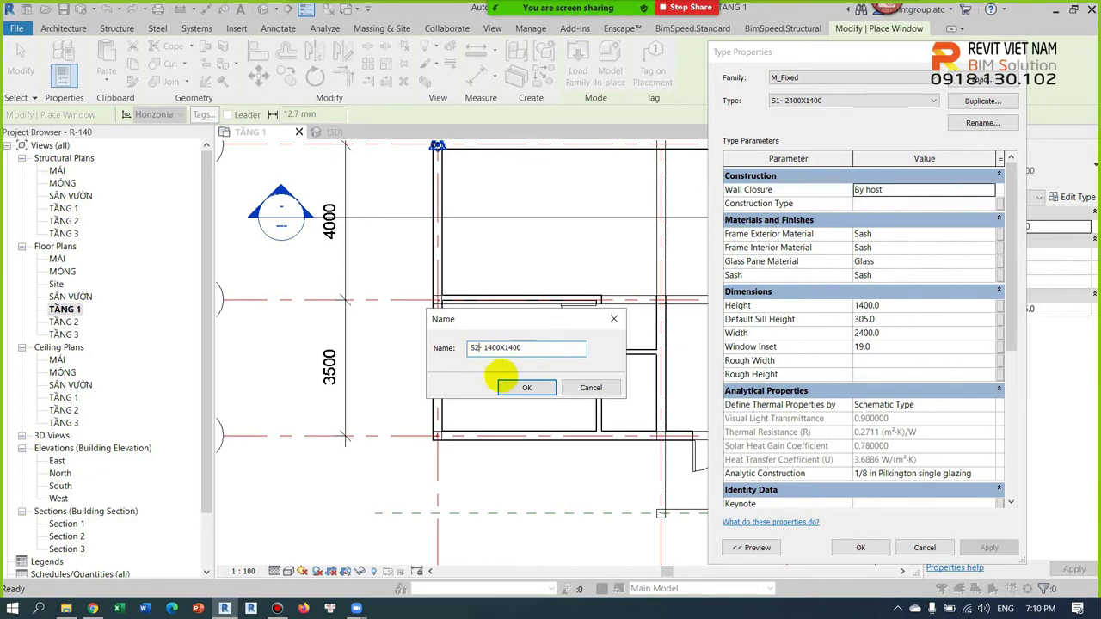
click(525, 389)
click(894, 333)
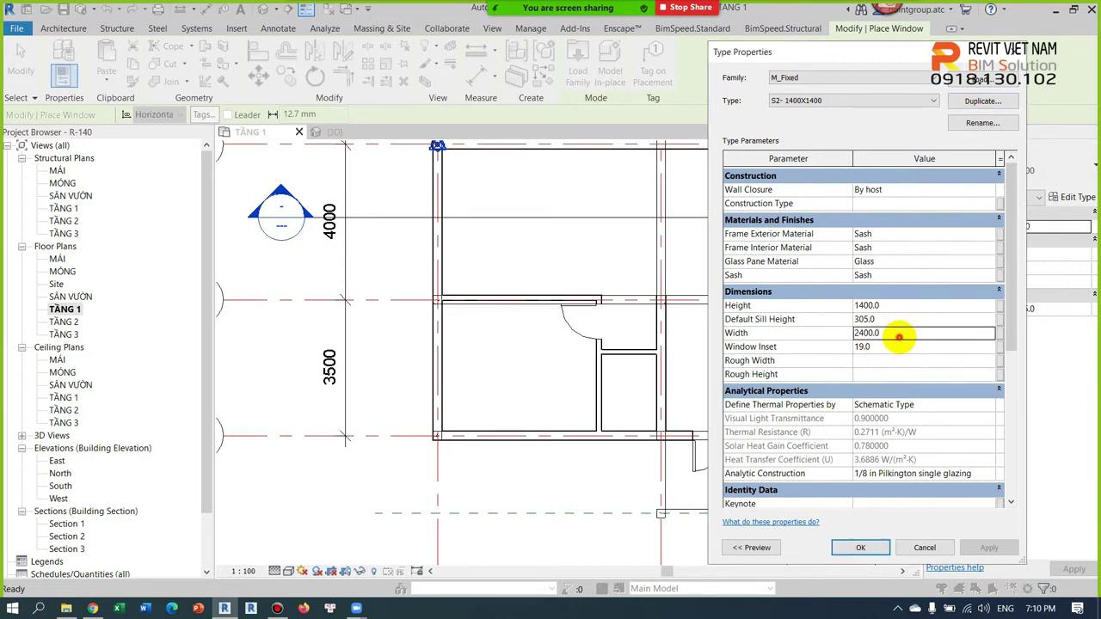
text(1400)
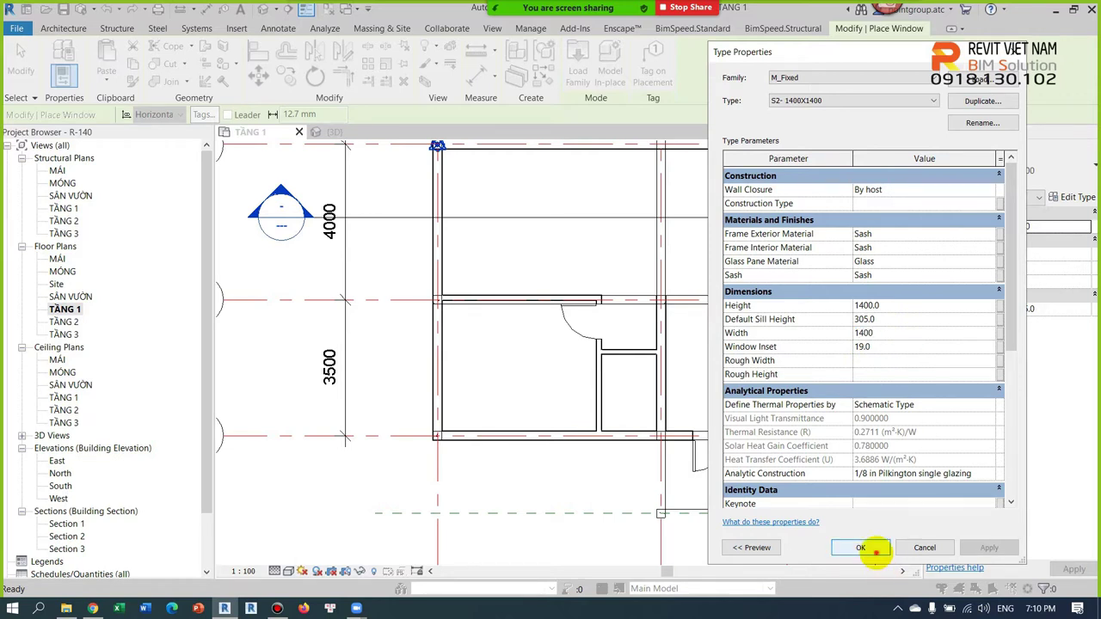
click(859, 547)
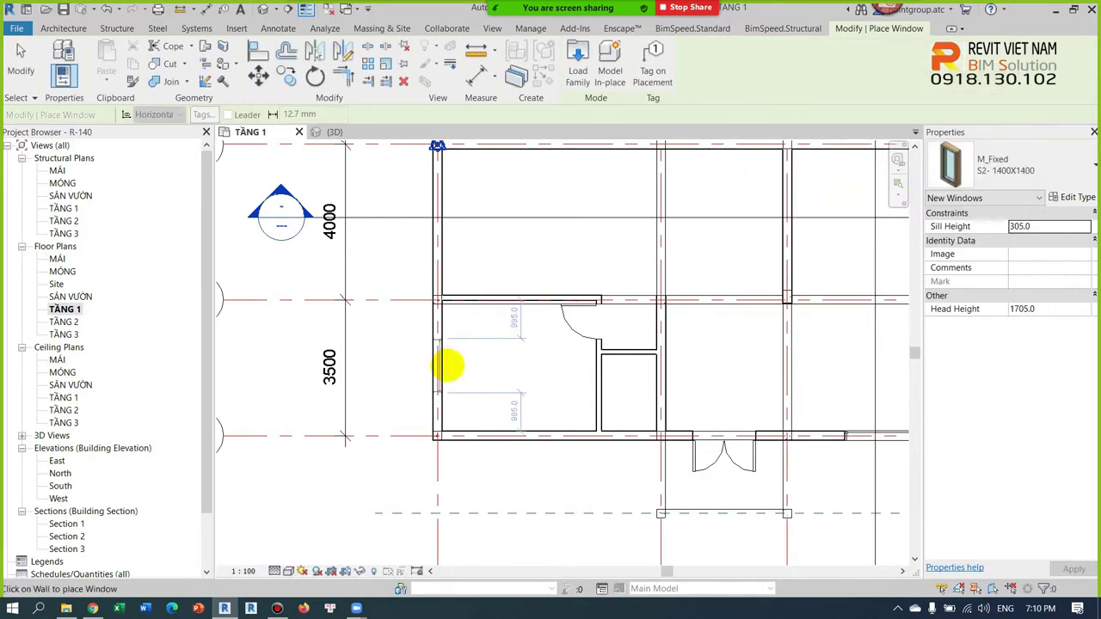
Place two S2- 1400X1400 windows in the left wall and duplicate the type for S3- 600X1400
click(446, 365)
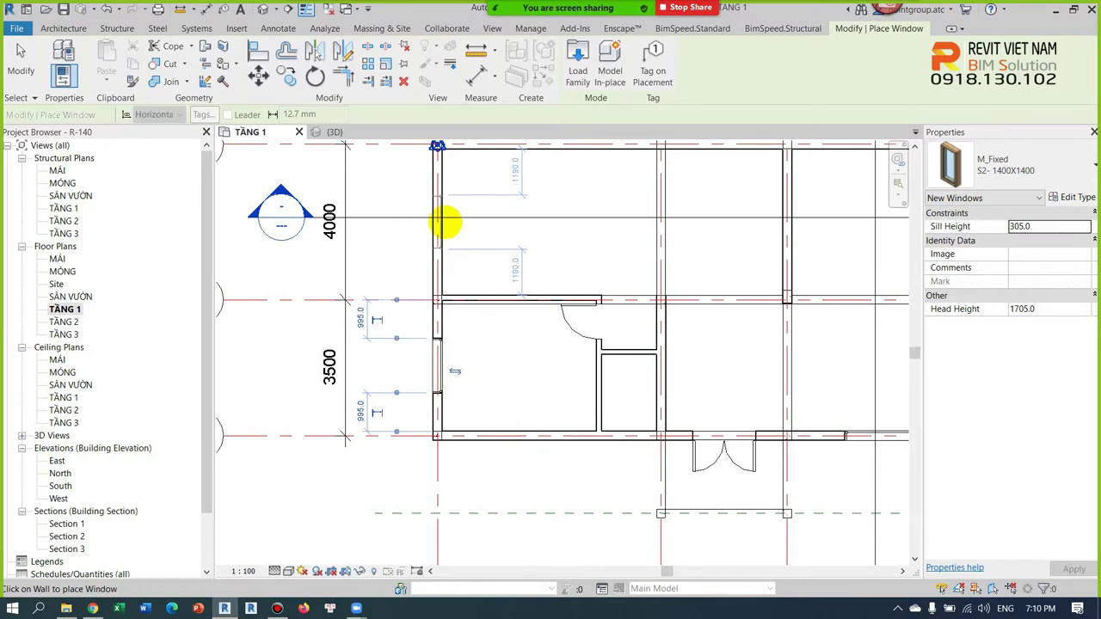
click(447, 224)
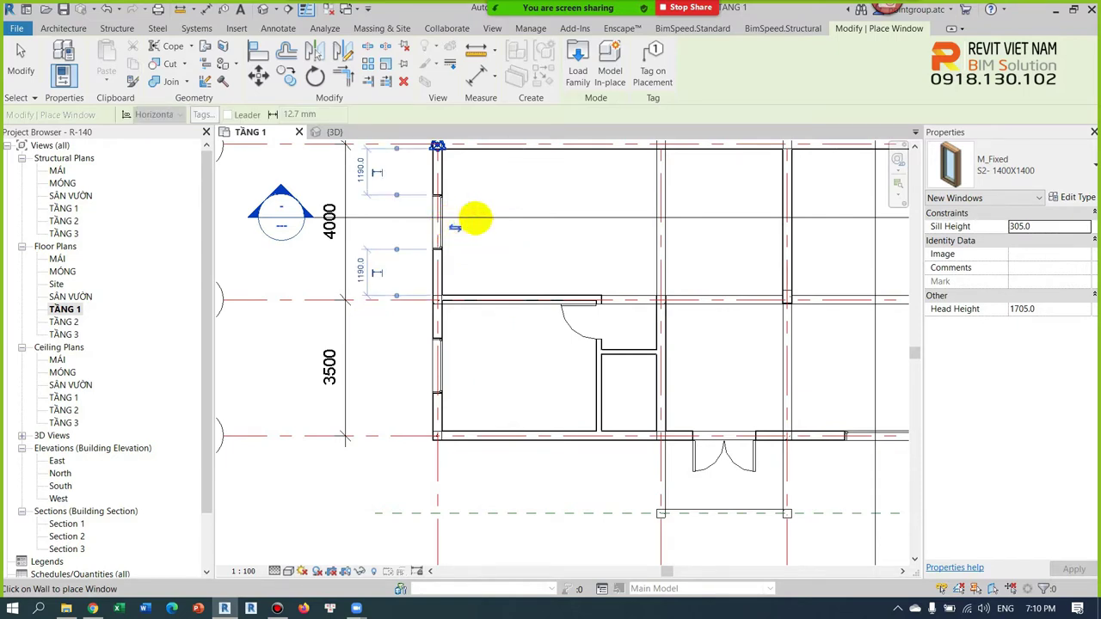
click(1073, 197)
click(978, 102)
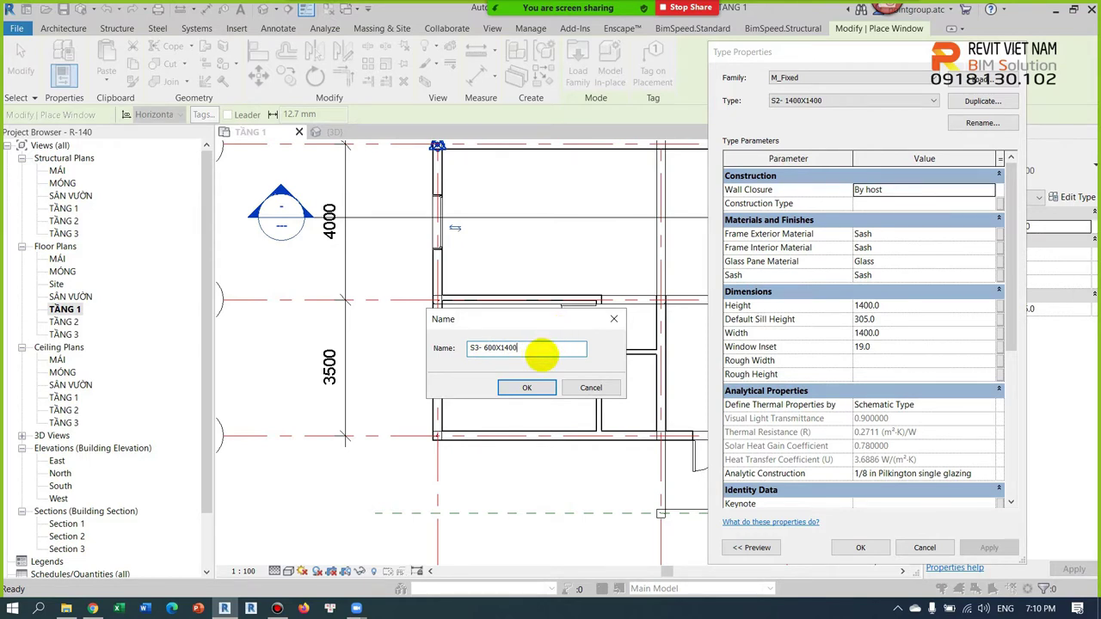
Save the S3- 600X1400 type with a 600 width
click(527, 387)
click(890, 333)
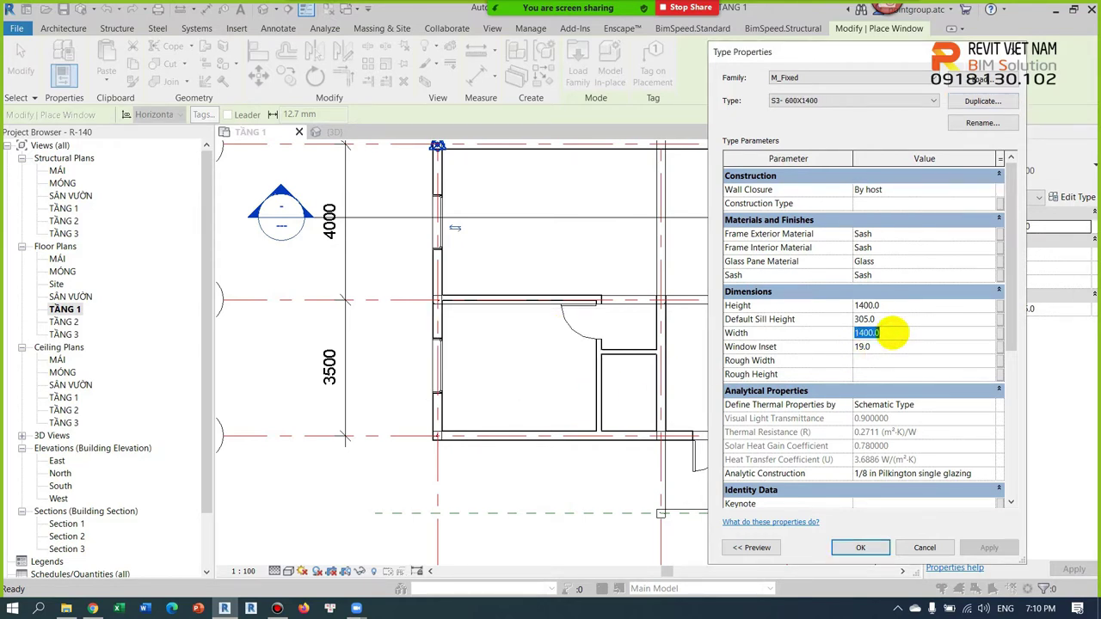
text(600)
click(860, 547)
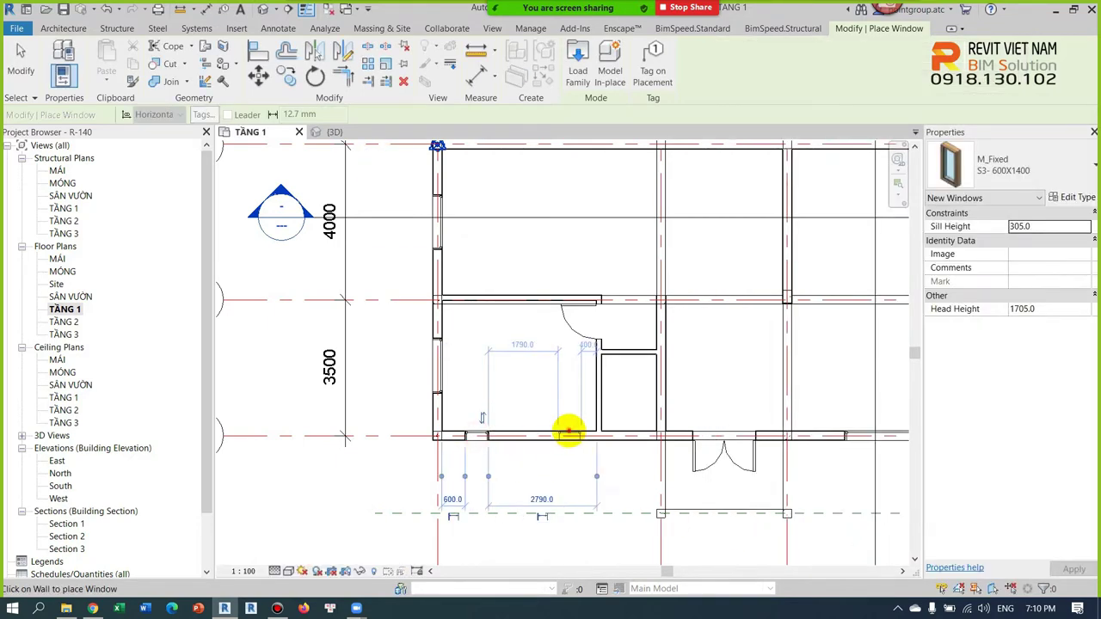
Place two S3- 600X1400 windows in the top wall near grids 3 and 4, then view them in 3D
middle_drag(540, 419, 575, 543)
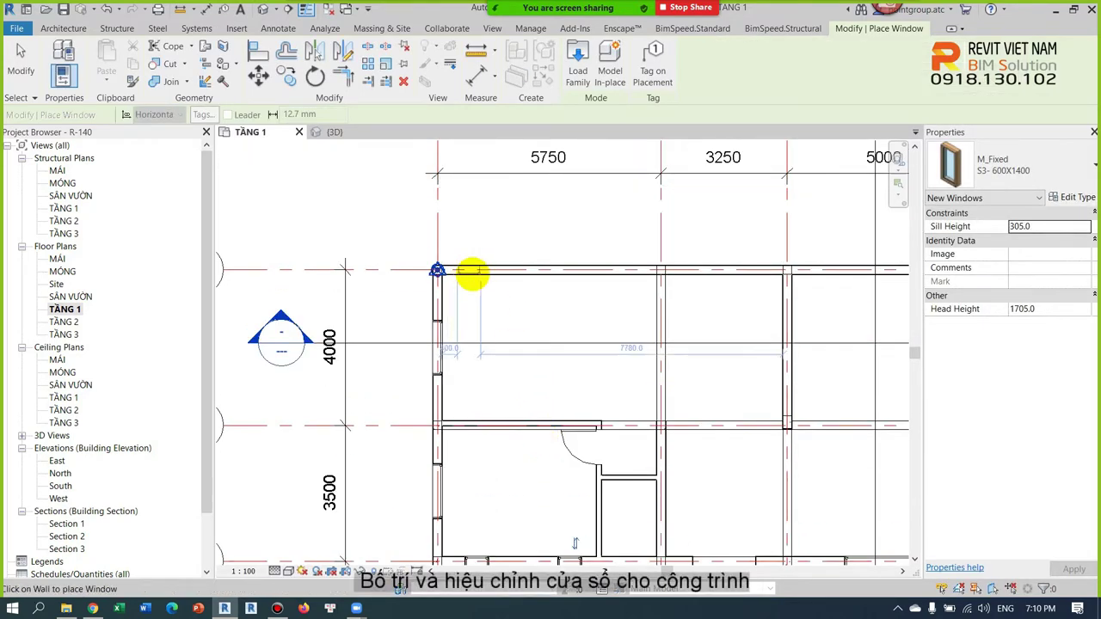
click(472, 274)
middle_drag(562, 272, 339, 317)
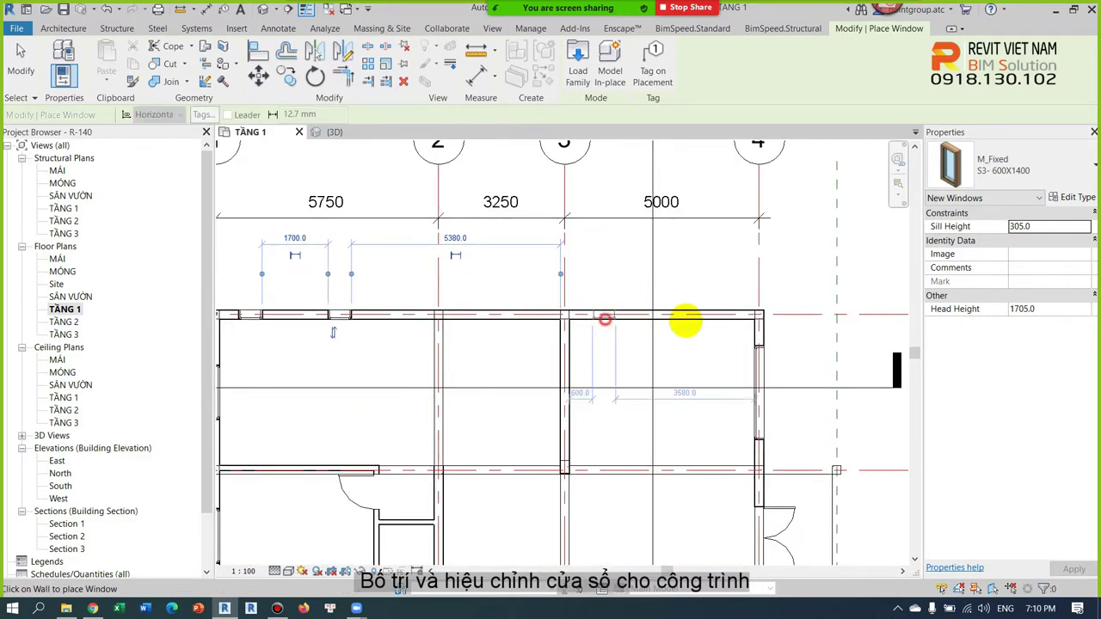
click(718, 314)
scroll(720, 317, down, 2)
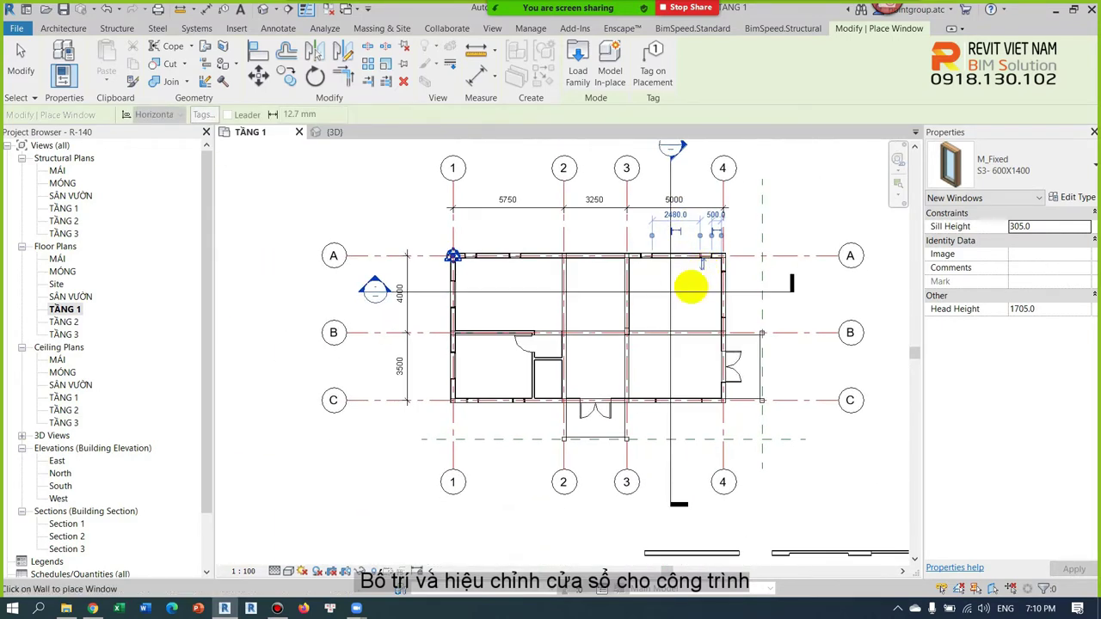
key(Escape)
key(Escape)
click(352, 133)
scroll(570, 300, down, 5)
shift+middle_drag(570, 300, 582, 349)
Orbit around the building and try selecting two narrow ground-floor windows
scroll(515, 356, up, 3)
scroll(494, 348, up, 2)
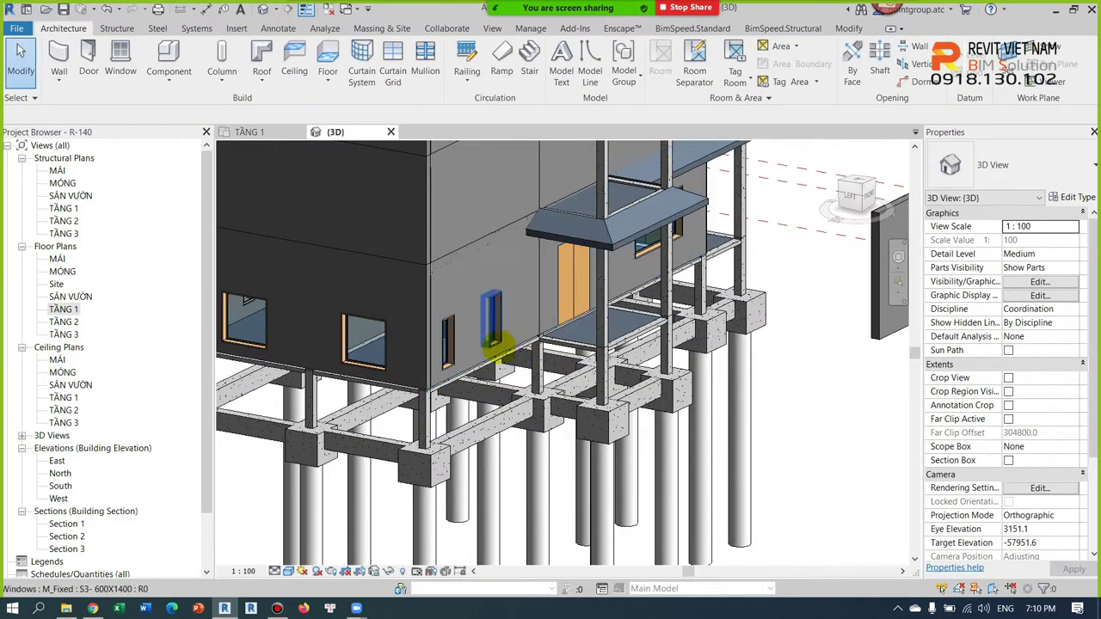
scroll(495, 348, down, 2)
shift+middle_drag(495, 348, 663, 344)
scroll(563, 265, up, 2)
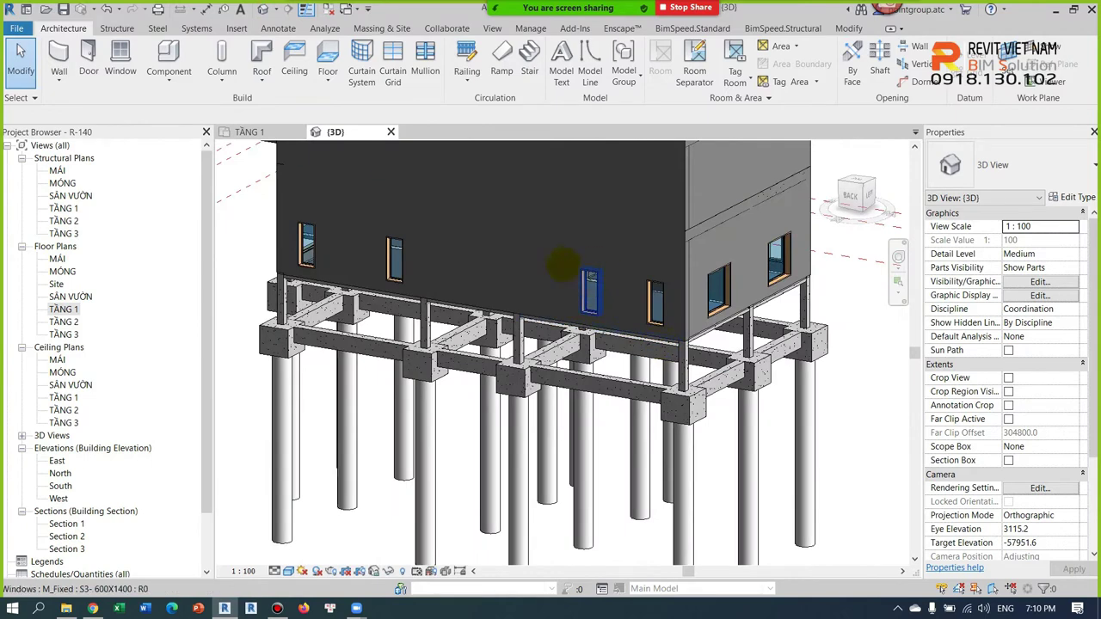
scroll(654, 336, up, 3)
scroll(654, 335, down, 2)
scroll(654, 331, down, 1)
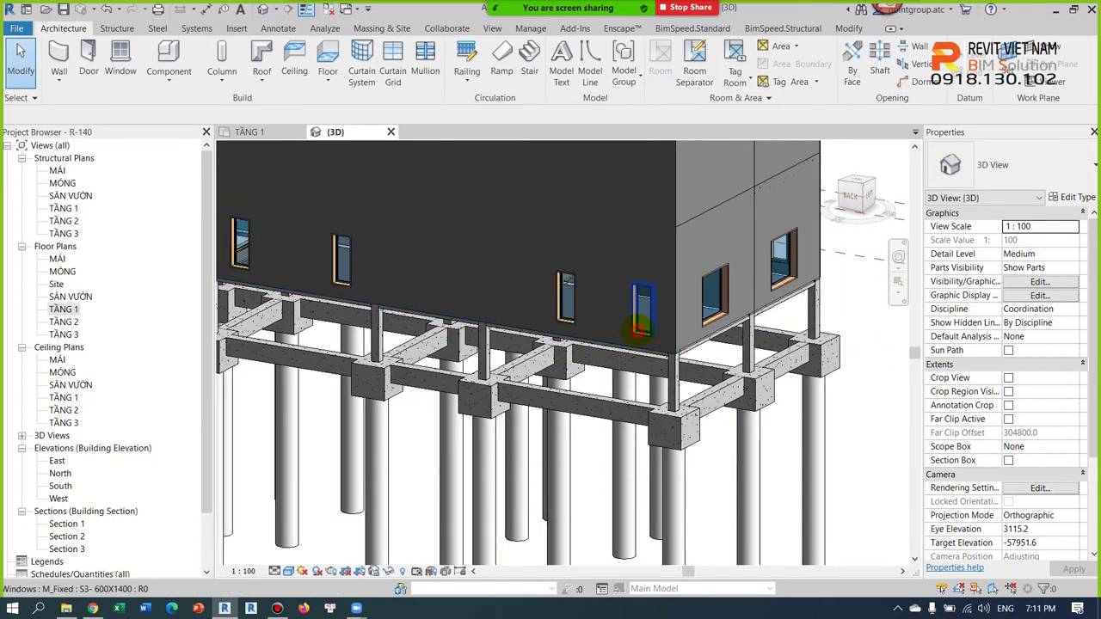
click(638, 329)
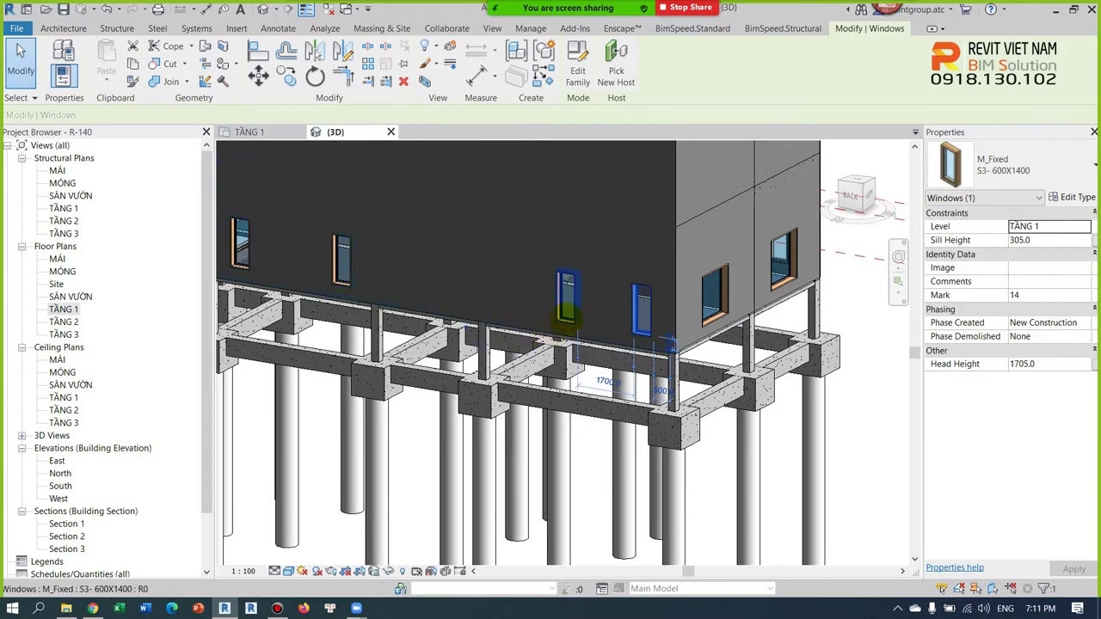
ctrl+click(567, 314)
key(Escape)
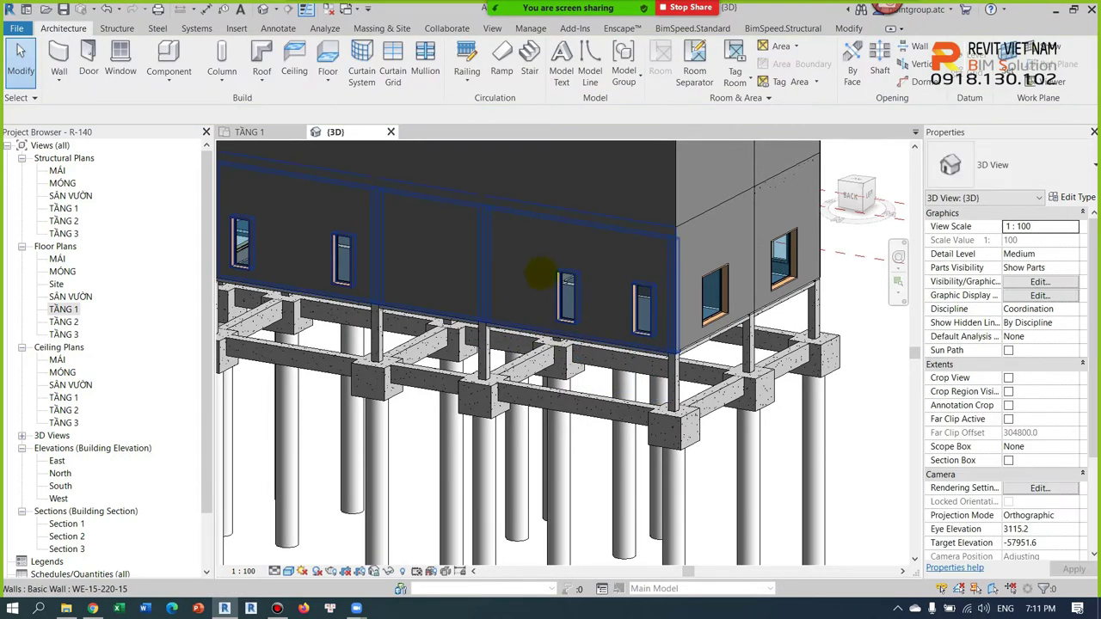
Select all visible instances of the 600×1400 window type from the right-click menu
click(641, 329)
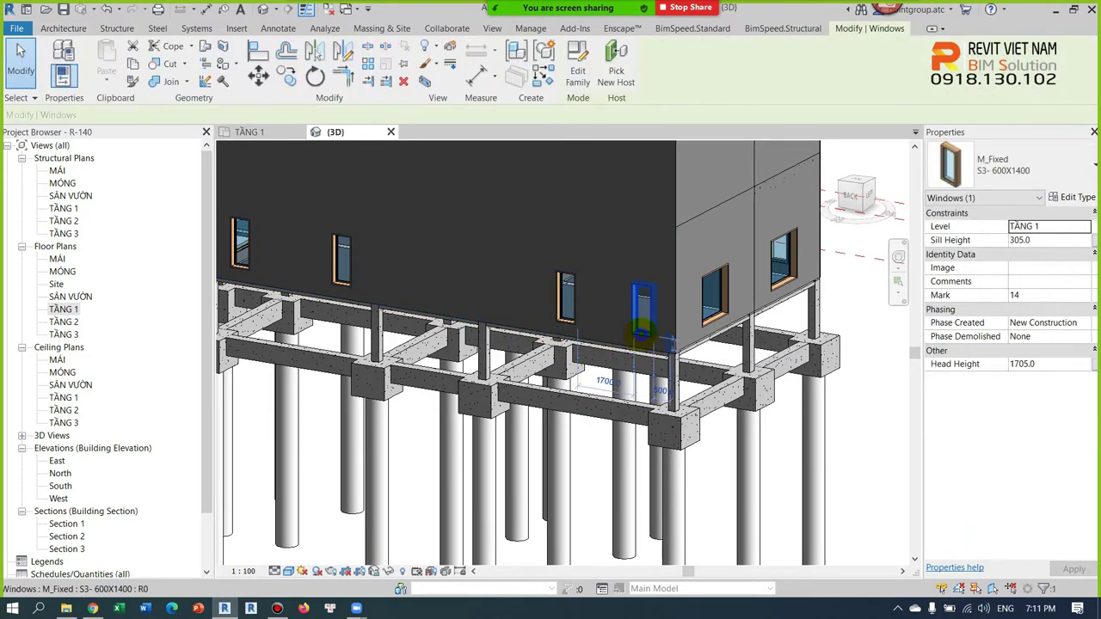
right_click(641, 329)
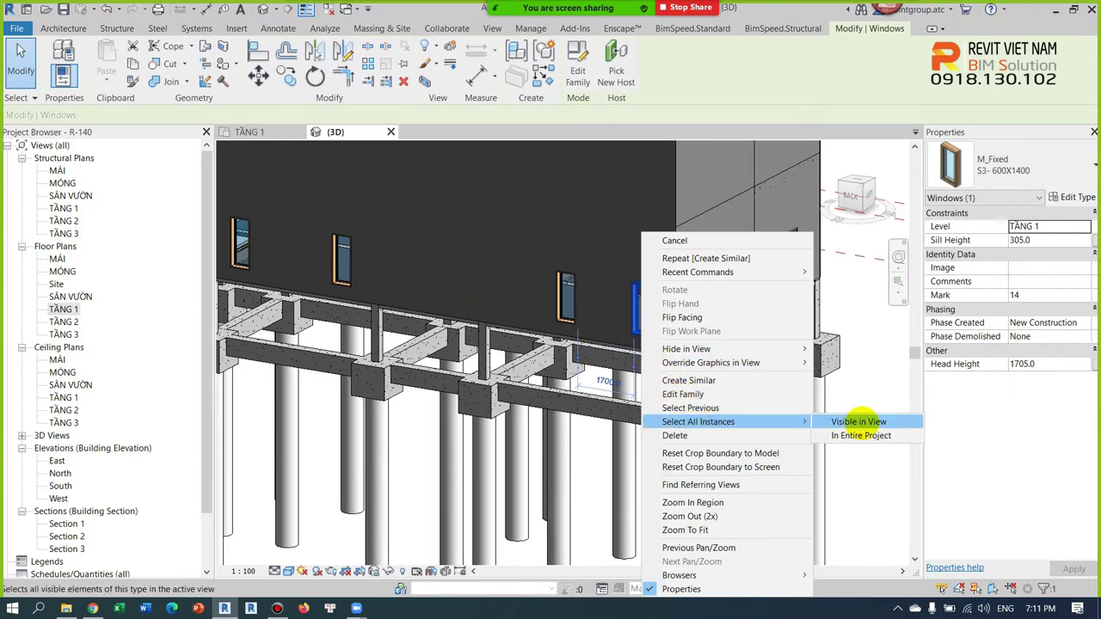
click(858, 421)
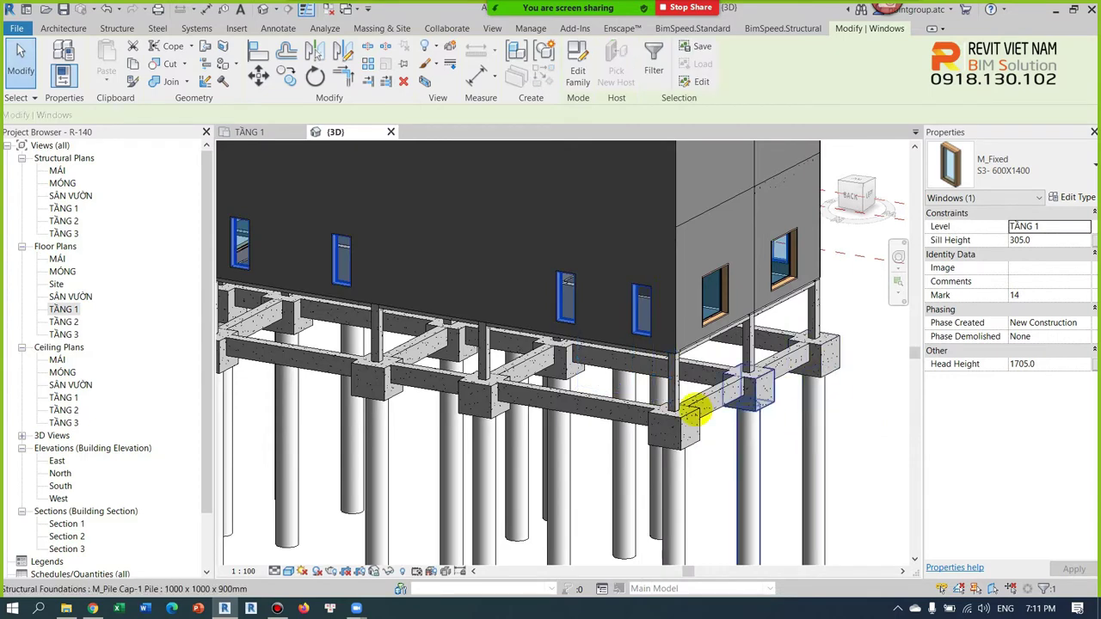
scroll(670, 395, down, 3)
scroll(645, 387, up, 2)
scroll(641, 387, up, 3)
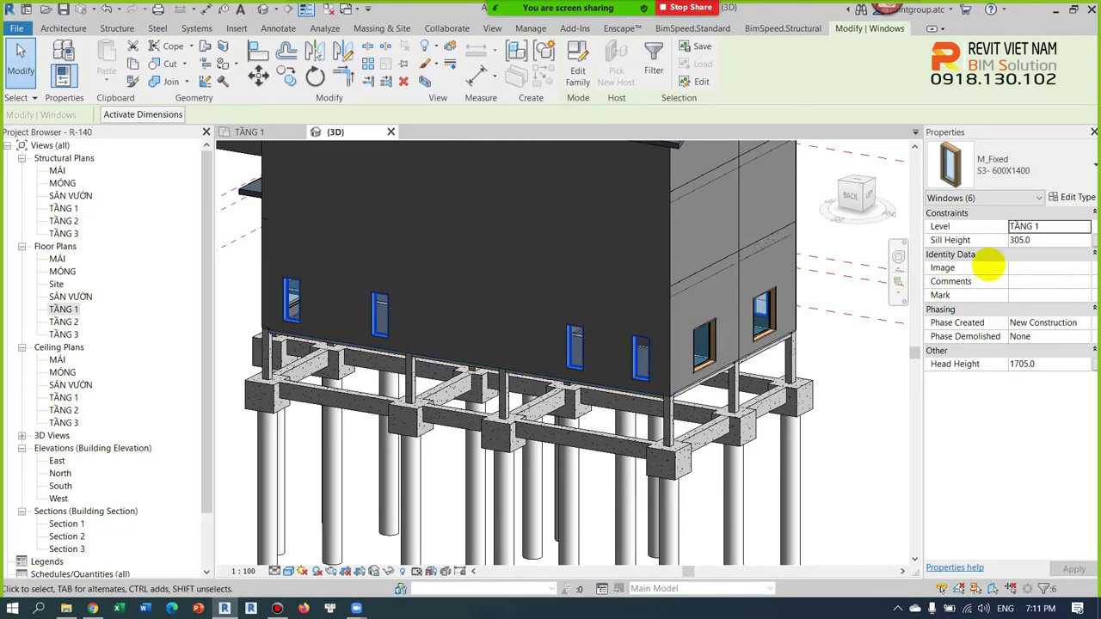
key(Escape)
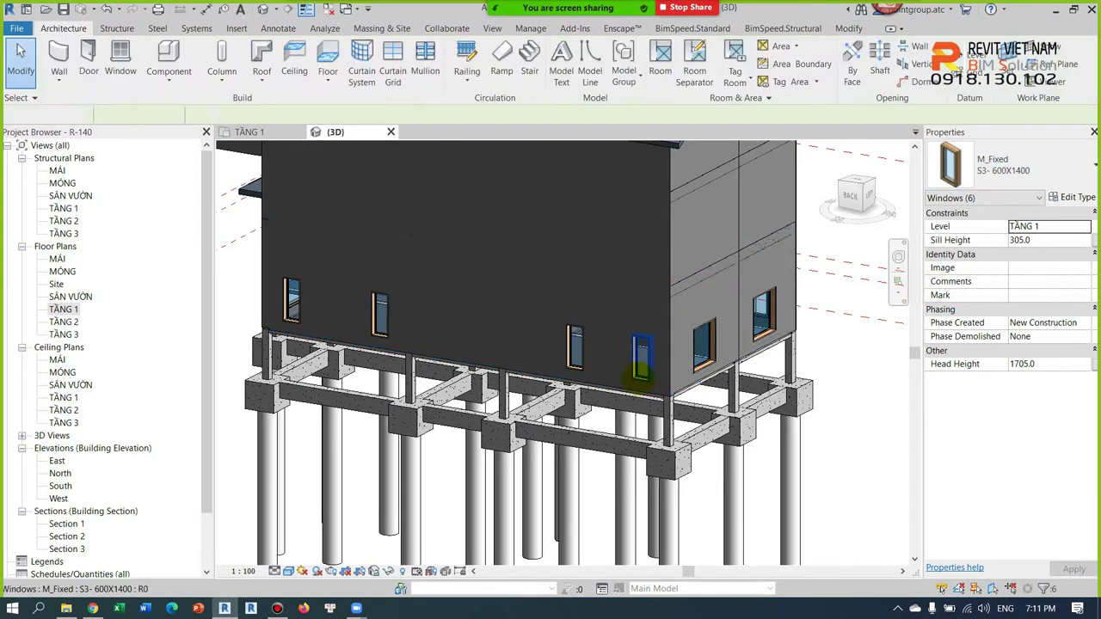
Reselect all instances of the narrow window type and set their sill height to 800
click(640, 372)
right_click(641, 372)
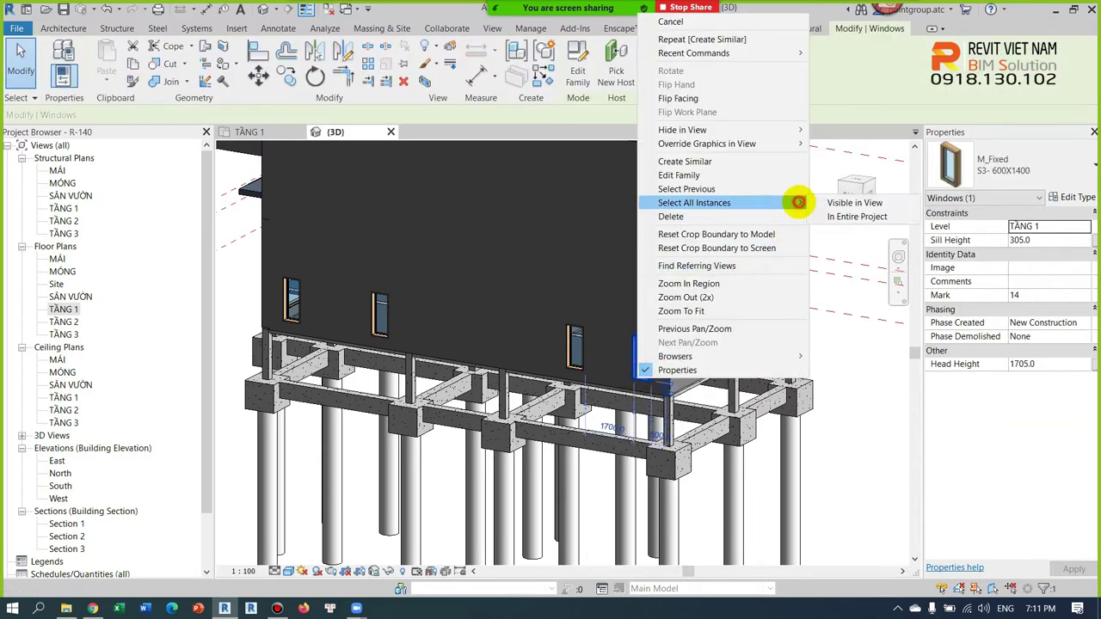
click(832, 216)
scroll(627, 319, down, 2)
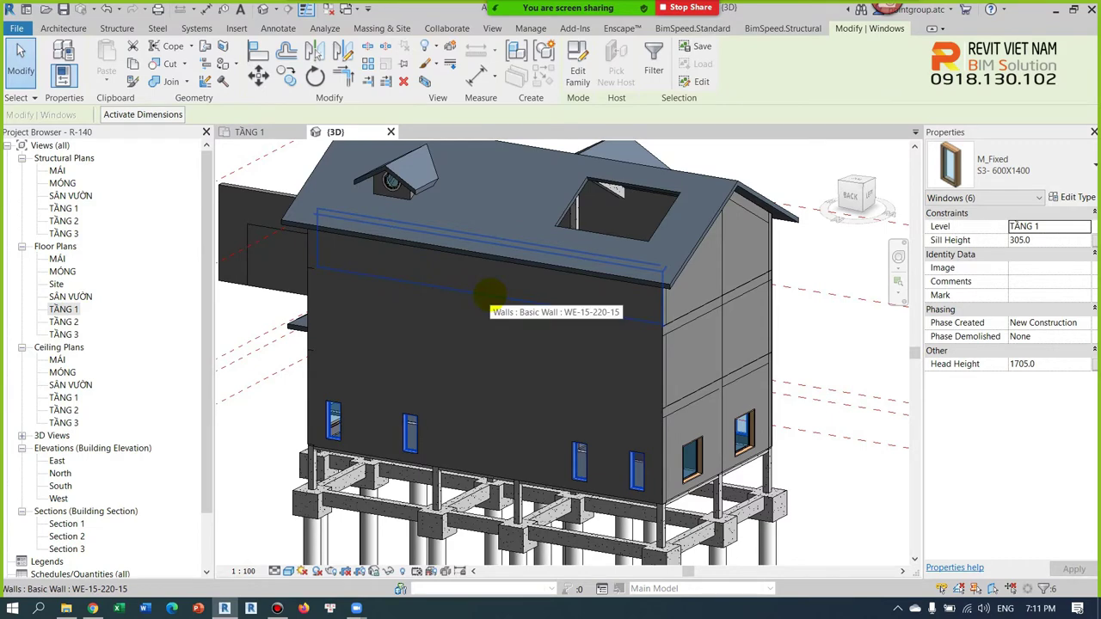
scroll(528, 368, up, 3)
scroll(731, 373, up, 2)
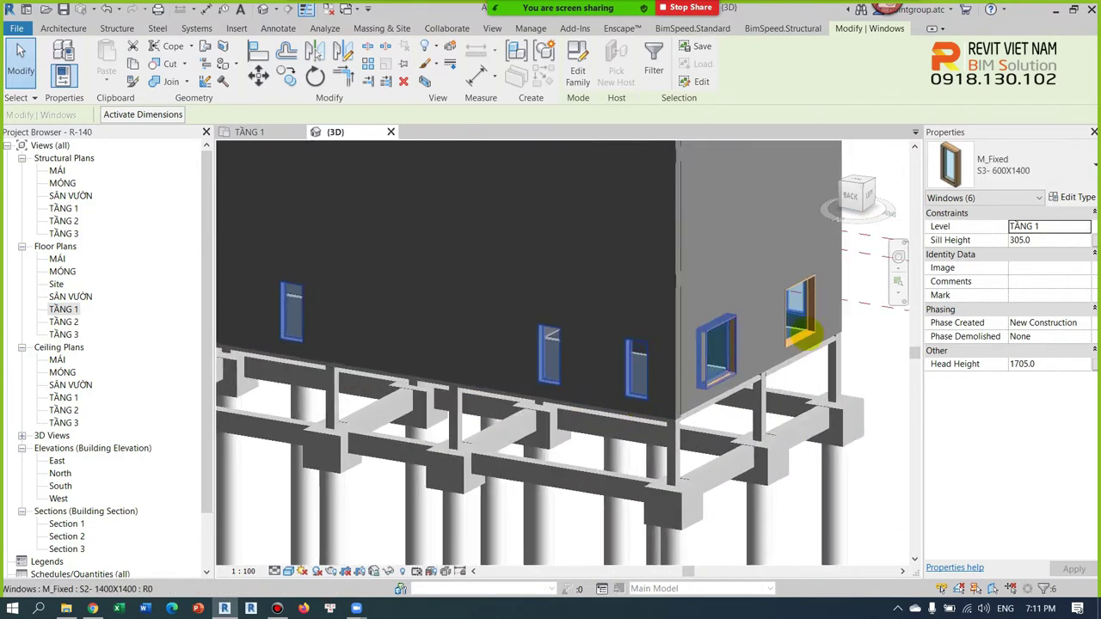
click(1043, 240)
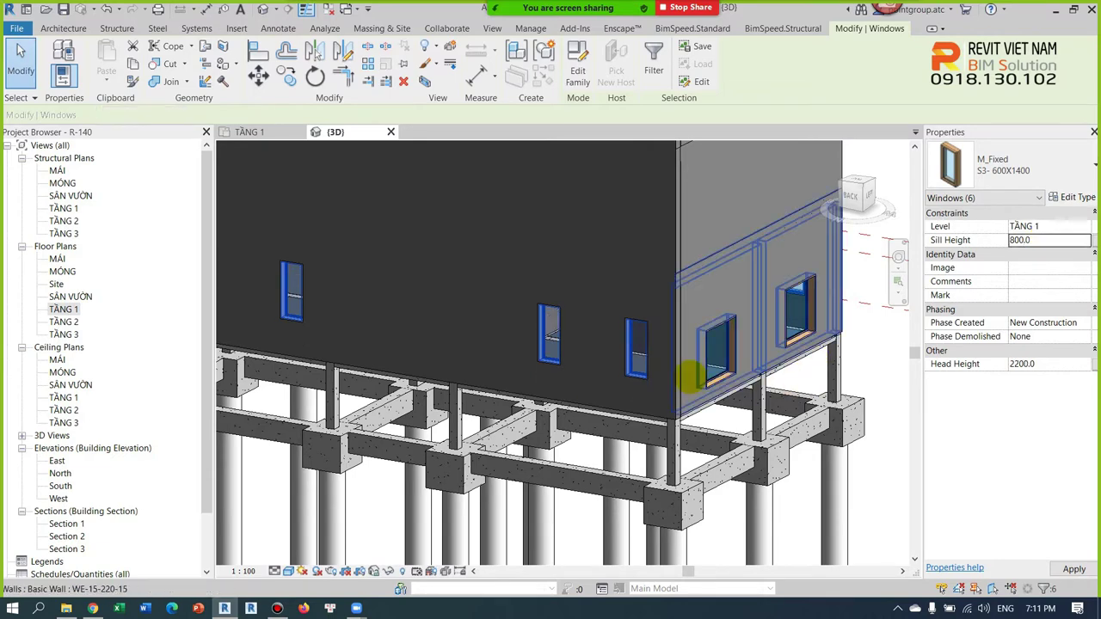
scroll(695, 371, down, 3)
Select the square 1400×1400 windows with the SA shortcut, then clear the selection
click(705, 370)
mouse_move(822, 422)
shift+middle_down()
mouse_move(730, 432)
mouse_move(720, 383)
shift+middle_up()
scroll(722, 387, up, 3)
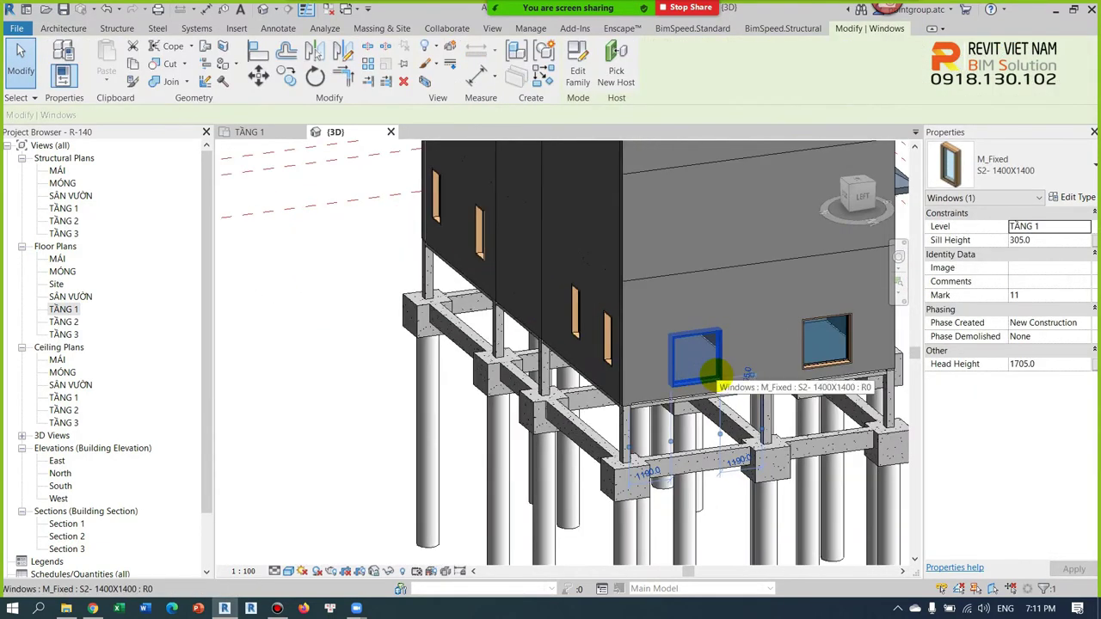
key(s)
key(a)
scroll(713, 374, down, 3)
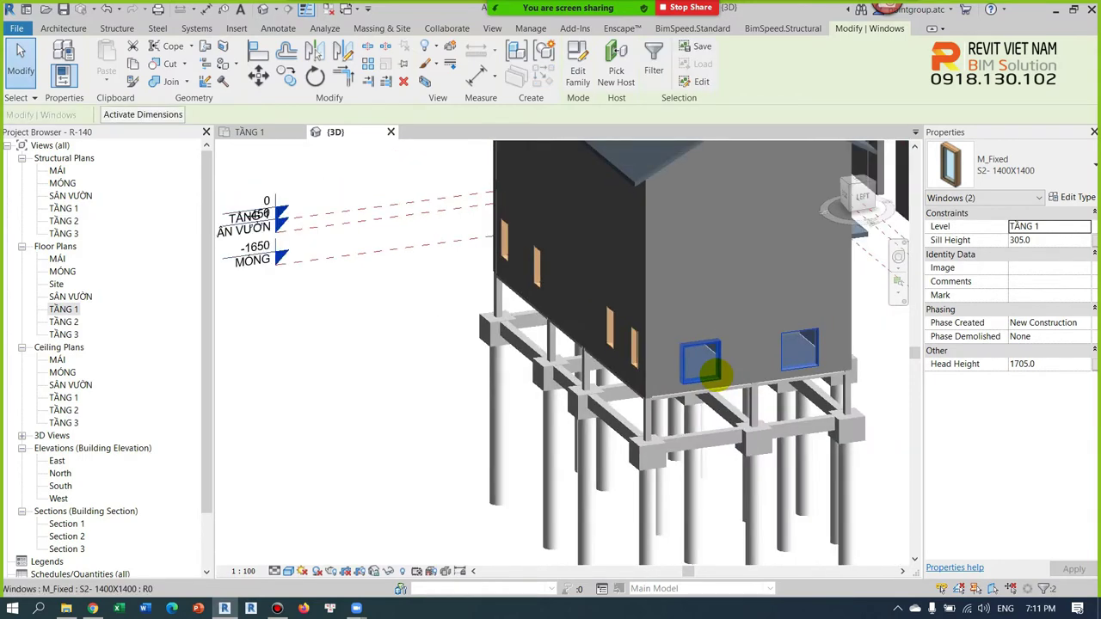
click(868, 466)
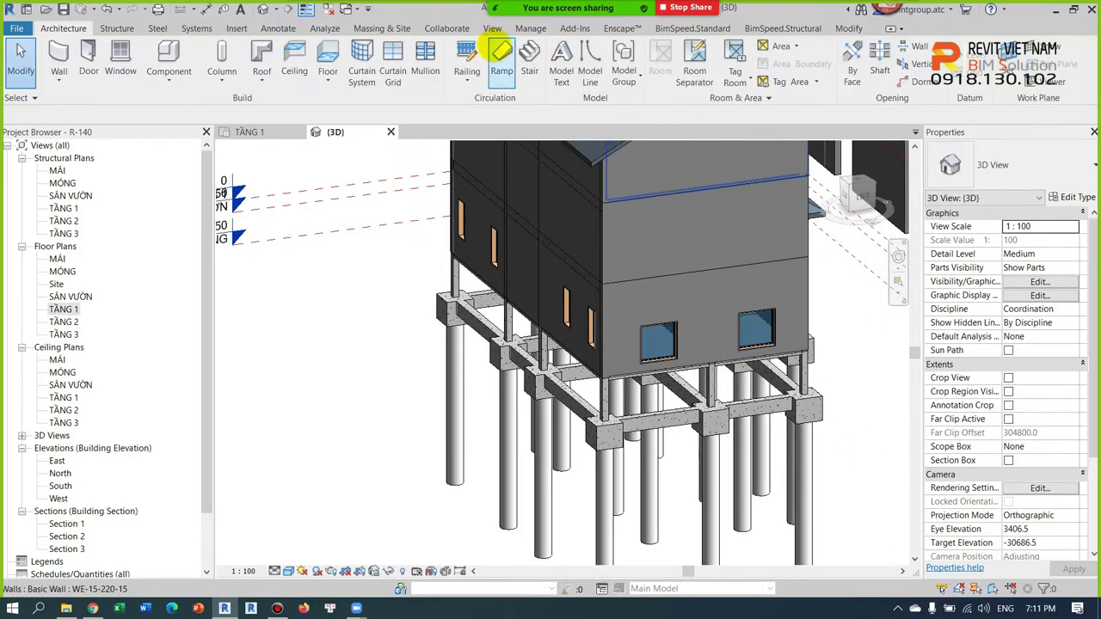
Filter Keyboard Shortcuts by 'Selec' to confirm SV and SA for Select All Instances
click(492, 28)
click(941, 76)
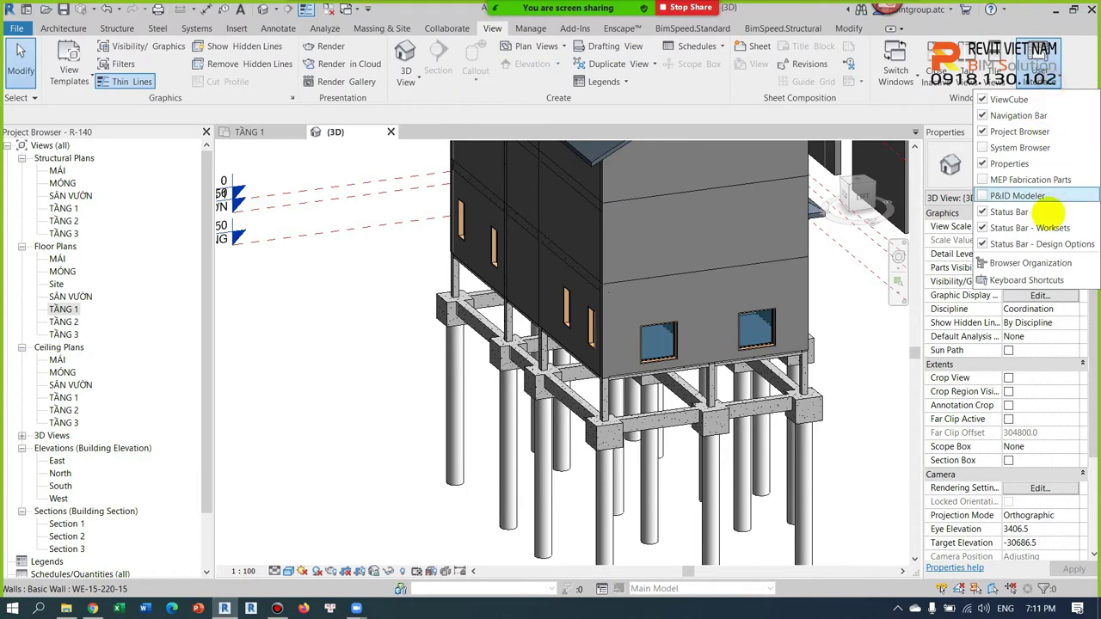
click(1015, 278)
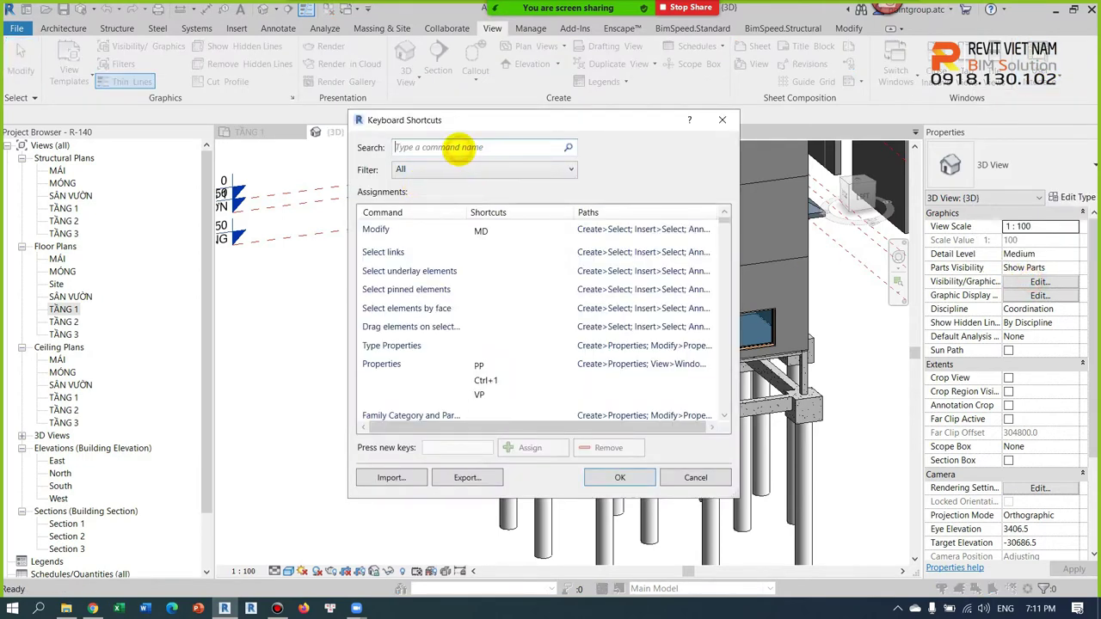
text(Selec)
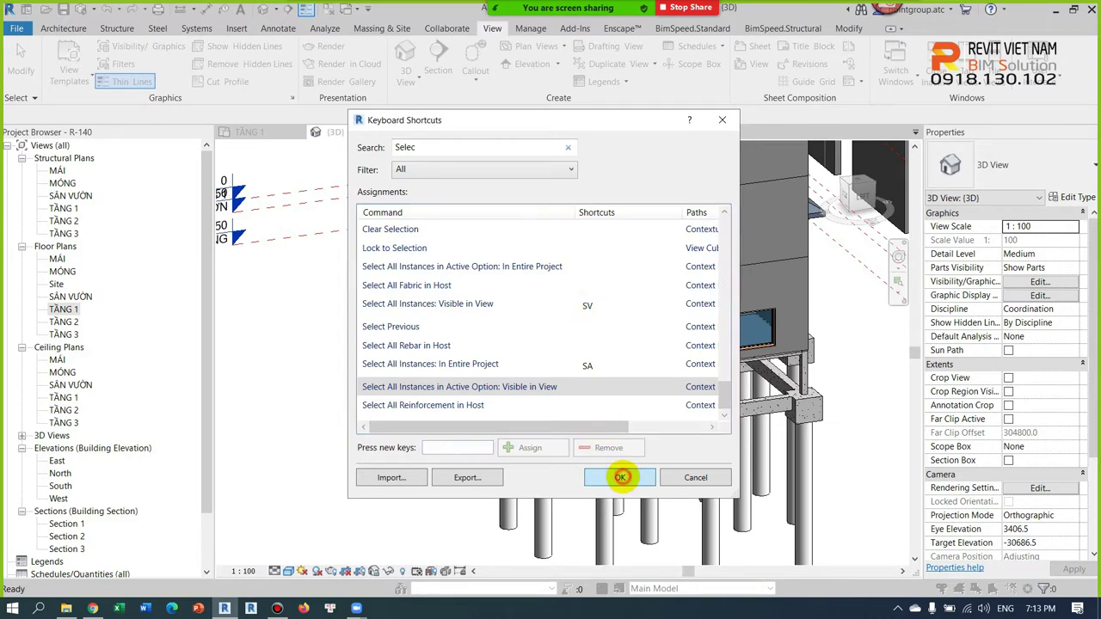
click(620, 478)
Select the two square fixed windows to check their sill height
shift+middle_drag(567, 353, 507, 314)
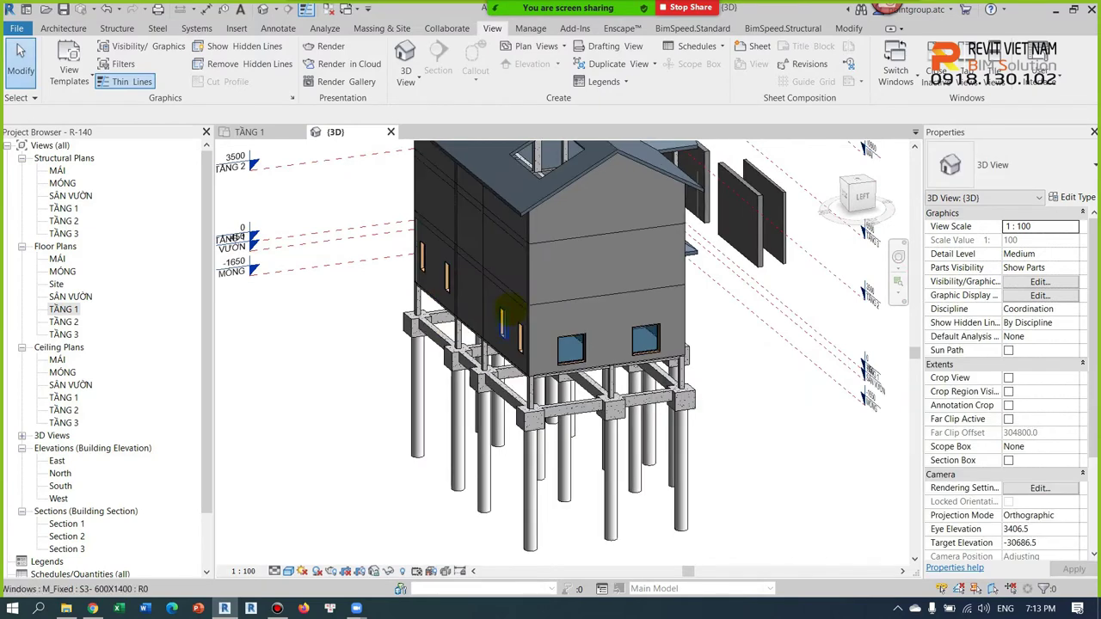
scroll(507, 313, up, 2)
click(584, 387)
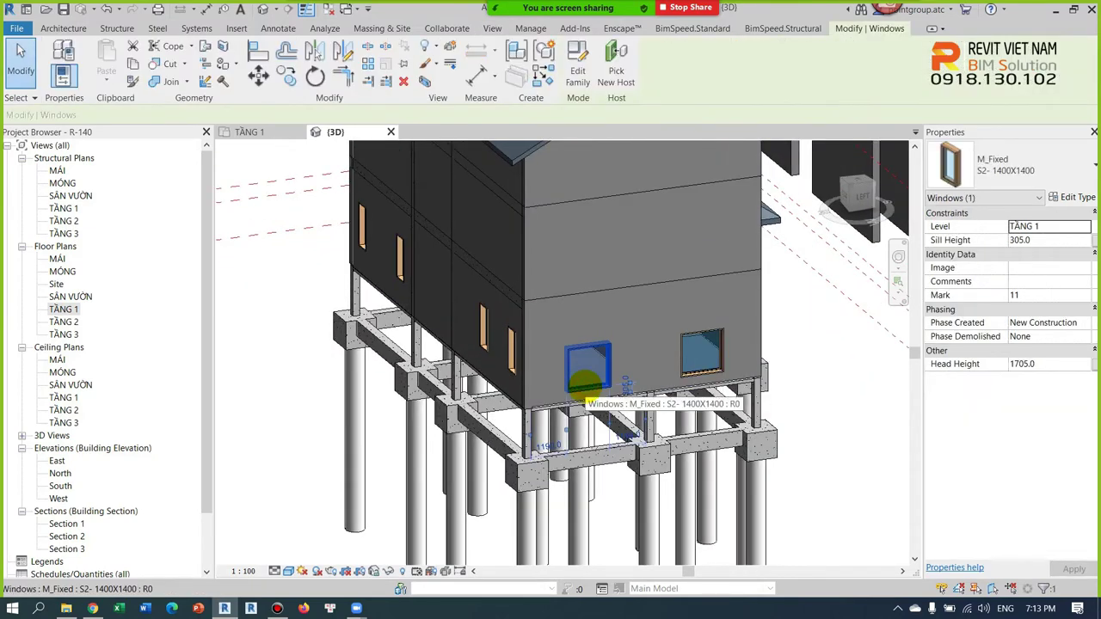
ctrl+click(701, 352)
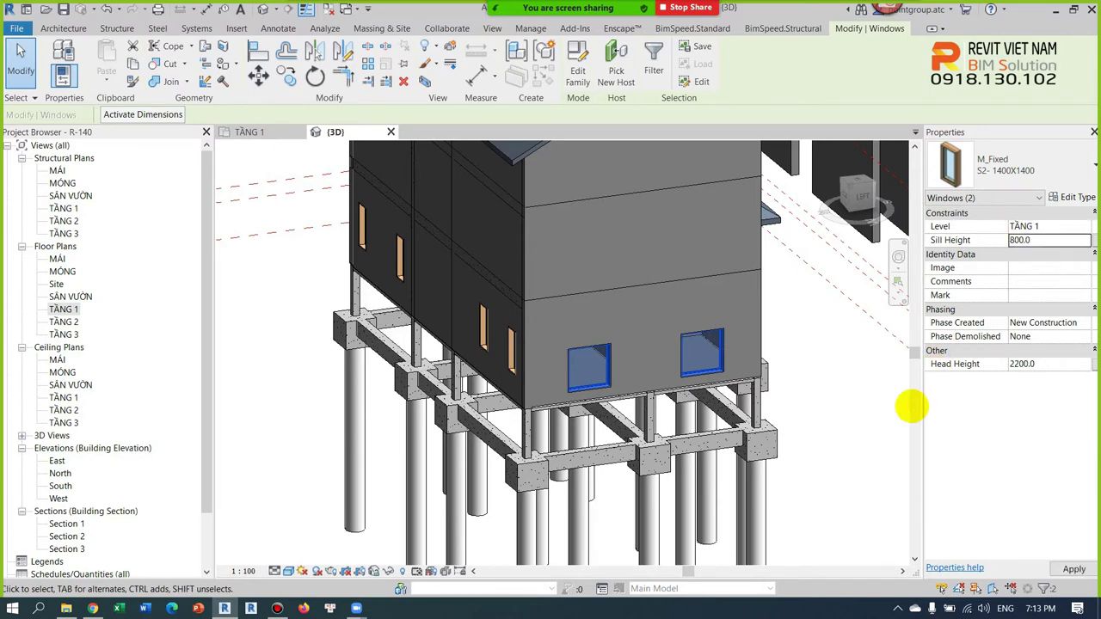
click(799, 393)
Select all narrow windows with SA and confirm the 800 sill height around the building
mouse_move(799, 393)
shift+middle_down()
mouse_move(438, 429)
mouse_move(510, 432)
shift+middle_up()
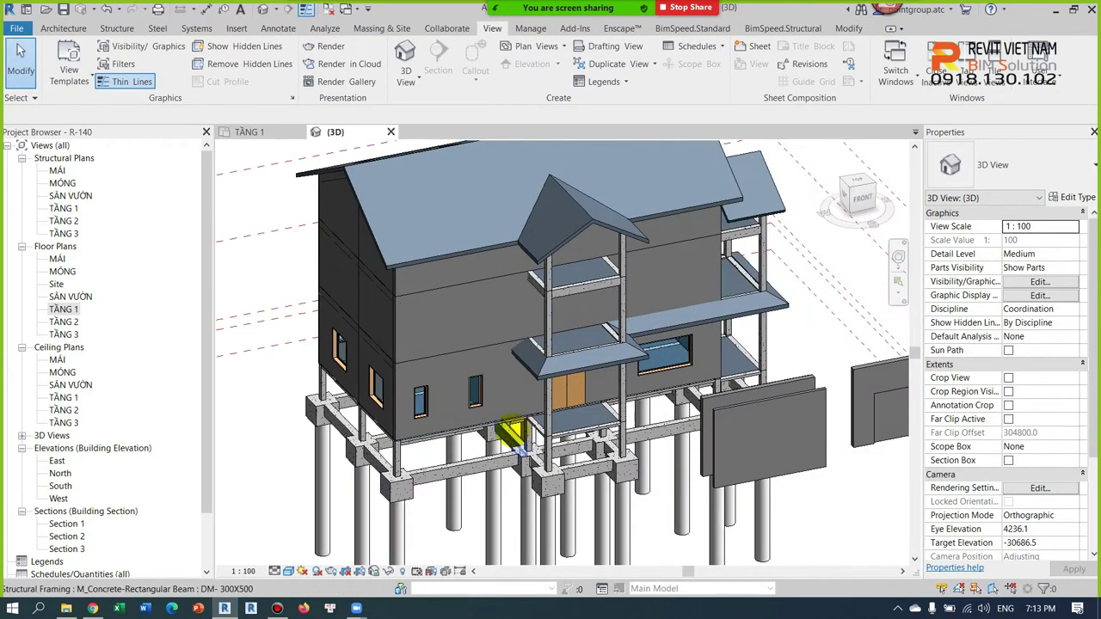
scroll(510, 432, up, 3)
click(437, 378)
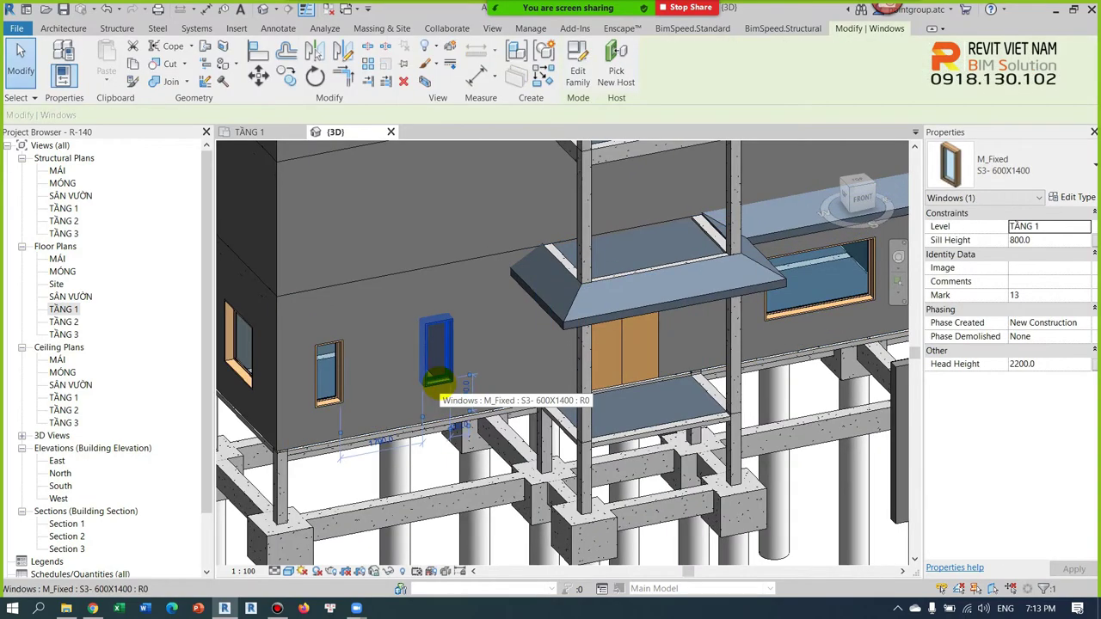
key(s)
key(a)
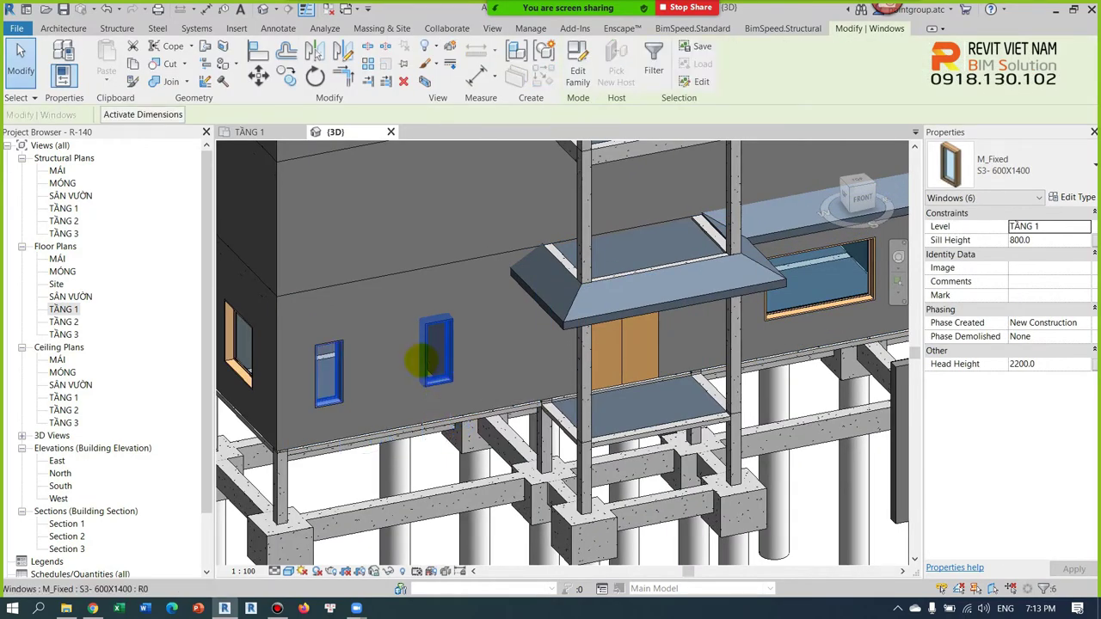
scroll(467, 437, down, 3)
mouse_move(467, 438)
shift+middle_down()
mouse_move(742, 361)
mouse_move(545, 351)
shift+middle_up()
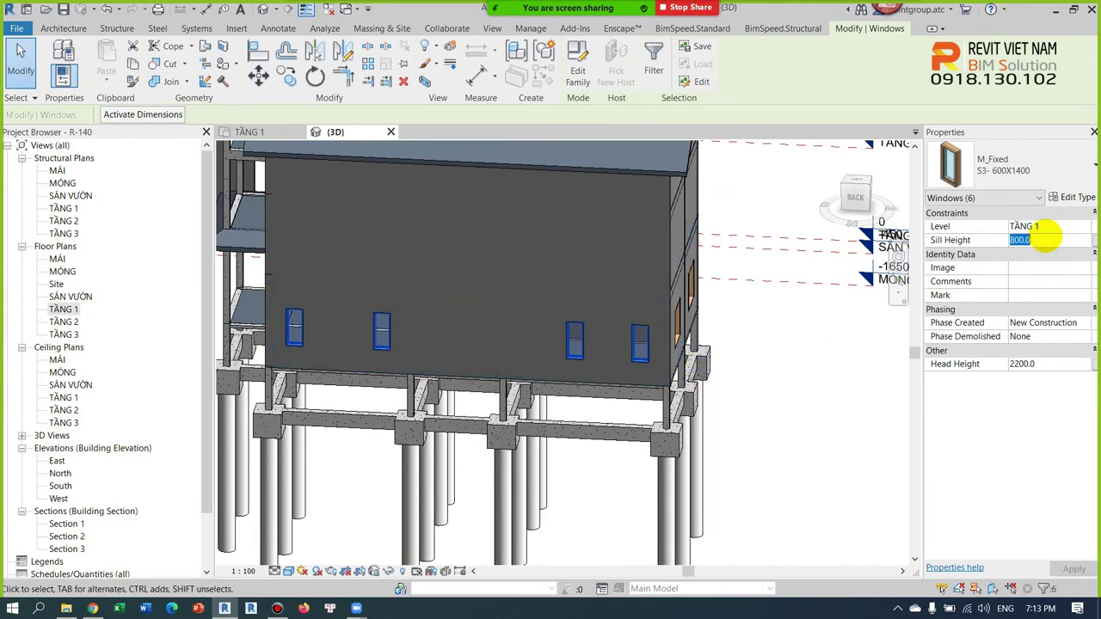
click(779, 414)
mouse_move(782, 408)
shift+middle_down()
mouse_move(560, 423)
mouse_move(445, 397)
mouse_move(490, 393)
mouse_move(550, 361)
shift+middle_up()
scroll(550, 361, up, 1)
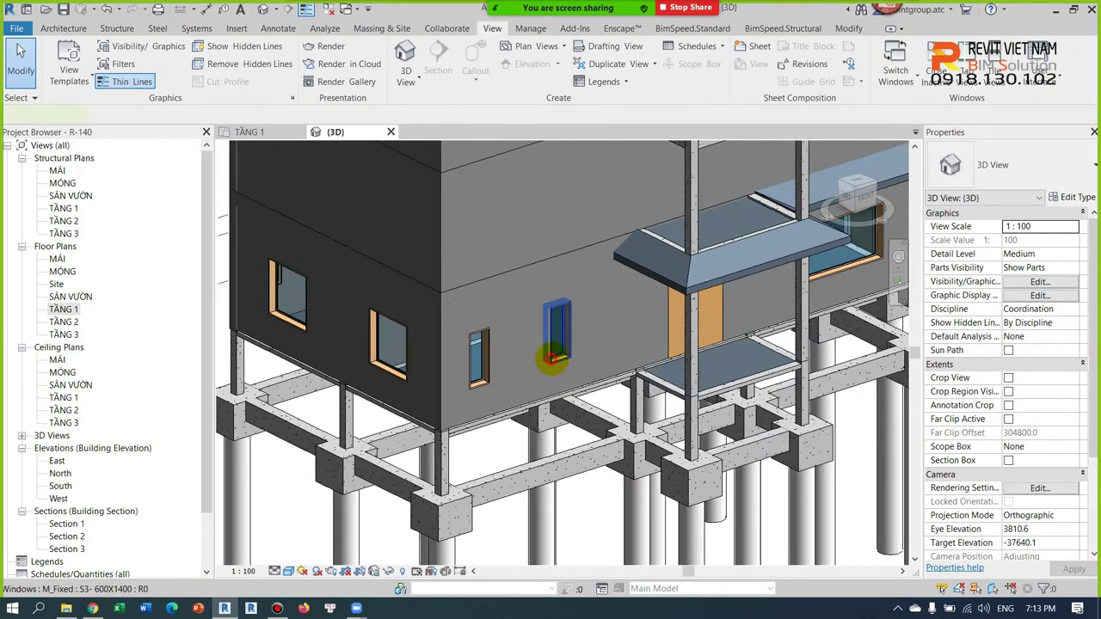
Paste all six narrow 600X1400 windows onto TẦNG 2 using Aligned to Selected Levels
click(551, 358)
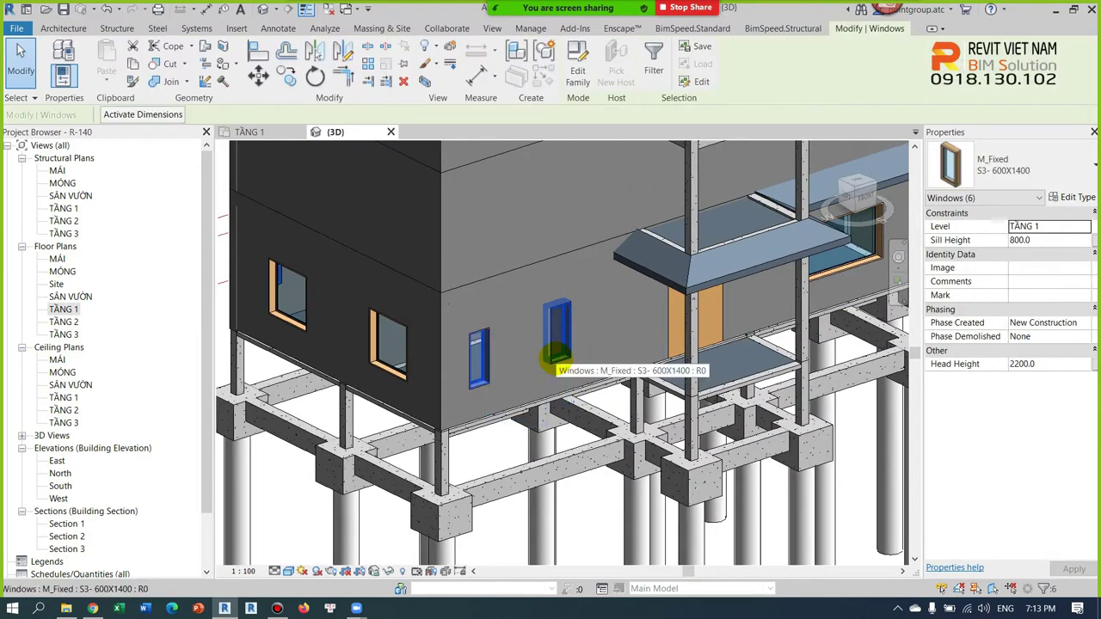
key(s)
key(a)
click(106, 79)
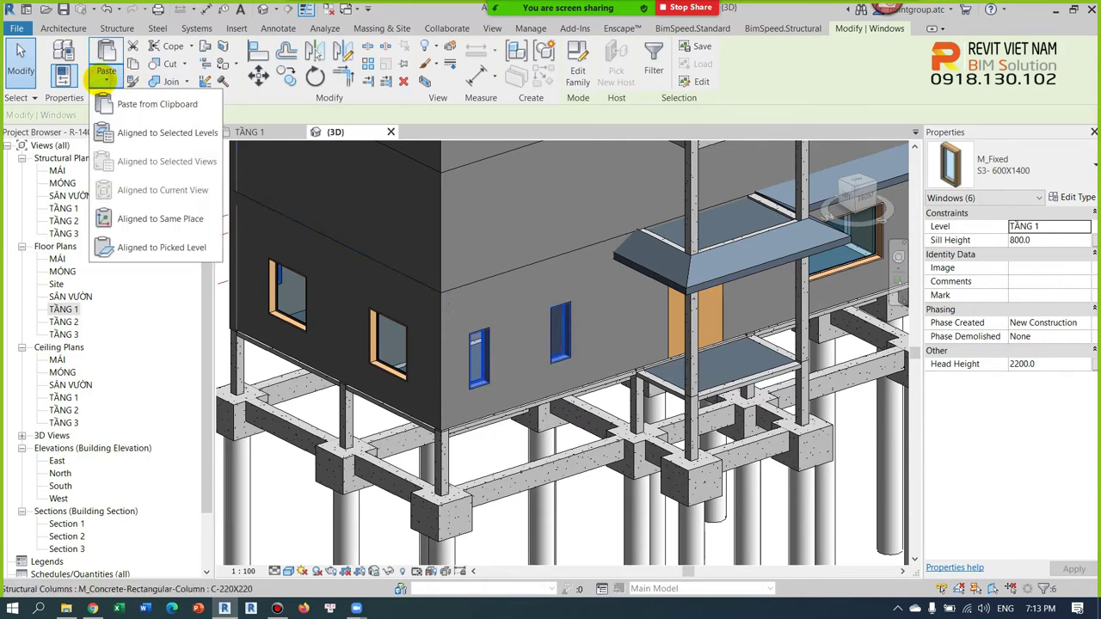
click(121, 133)
click(614, 245)
click(671, 397)
mouse_move(668, 330)
shift+middle_down()
mouse_move(604, 348)
mouse_move(621, 337)
shift+middle_up()
Reselect the narrow windows, then orbit around to the square windows' side
key(Escape)
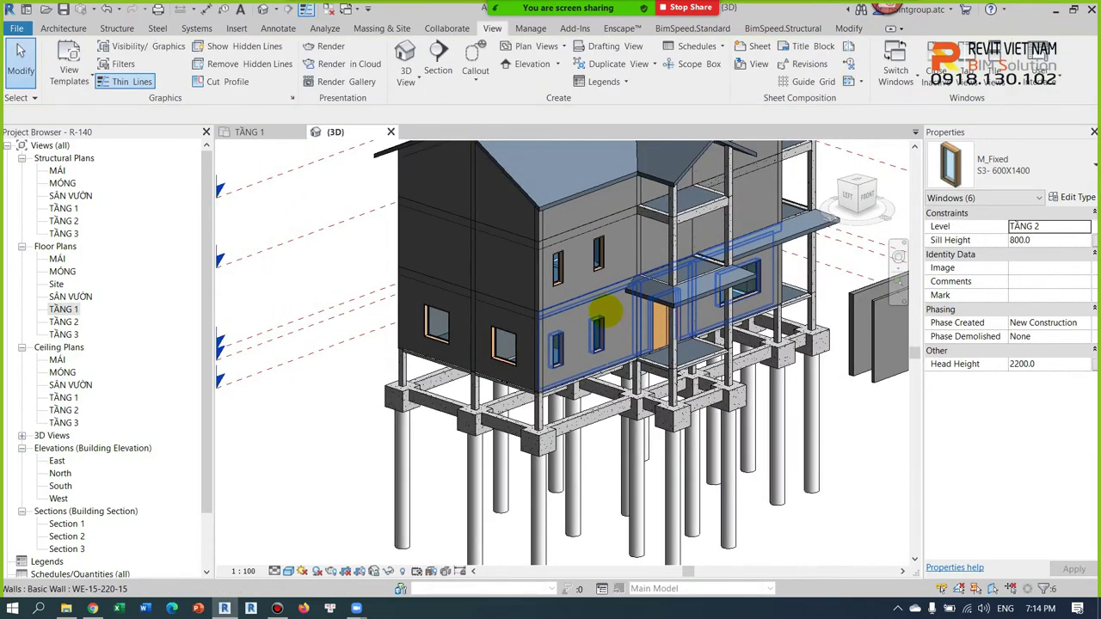
scroll(602, 339, up, 2)
click(593, 344)
key(s)
key(a)
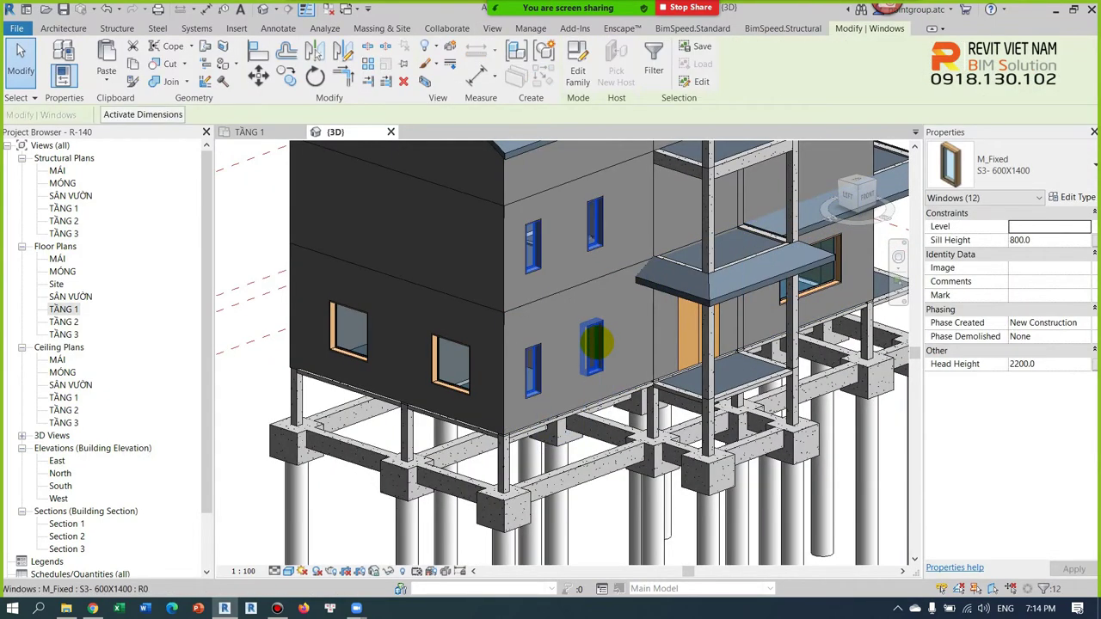
scroll(594, 344, down, 3)
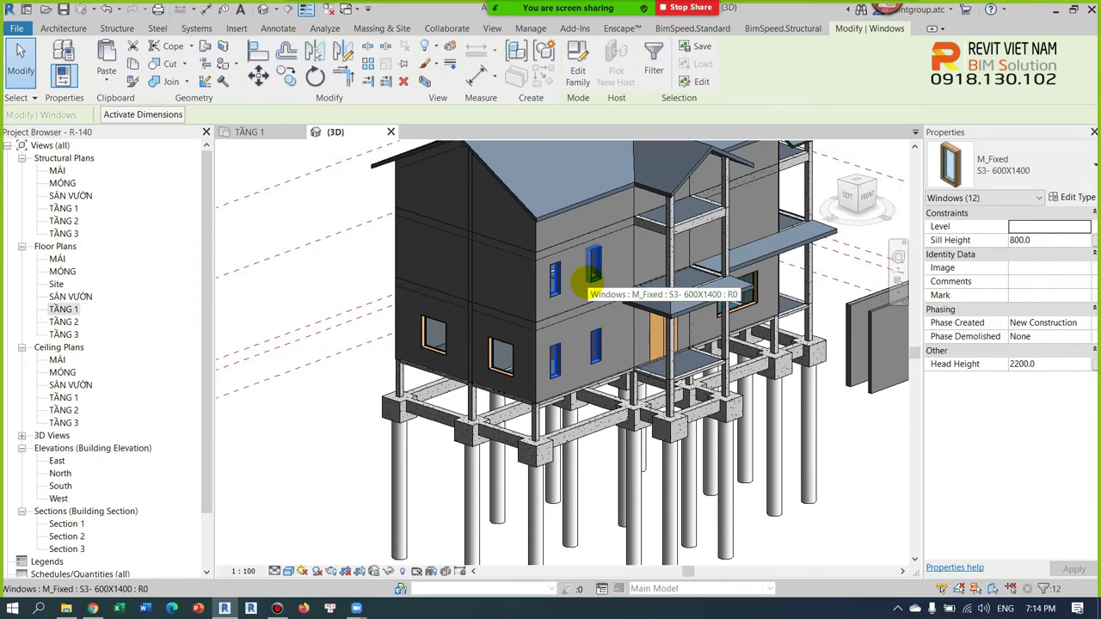
shift+middle_drag(593, 273, 749, 427)
key(Escape)
scroll(625, 356, up, 2)
Paste the two square 1400X1400 windows onto TẦNG 2, aligned to that level
click(688, 348)
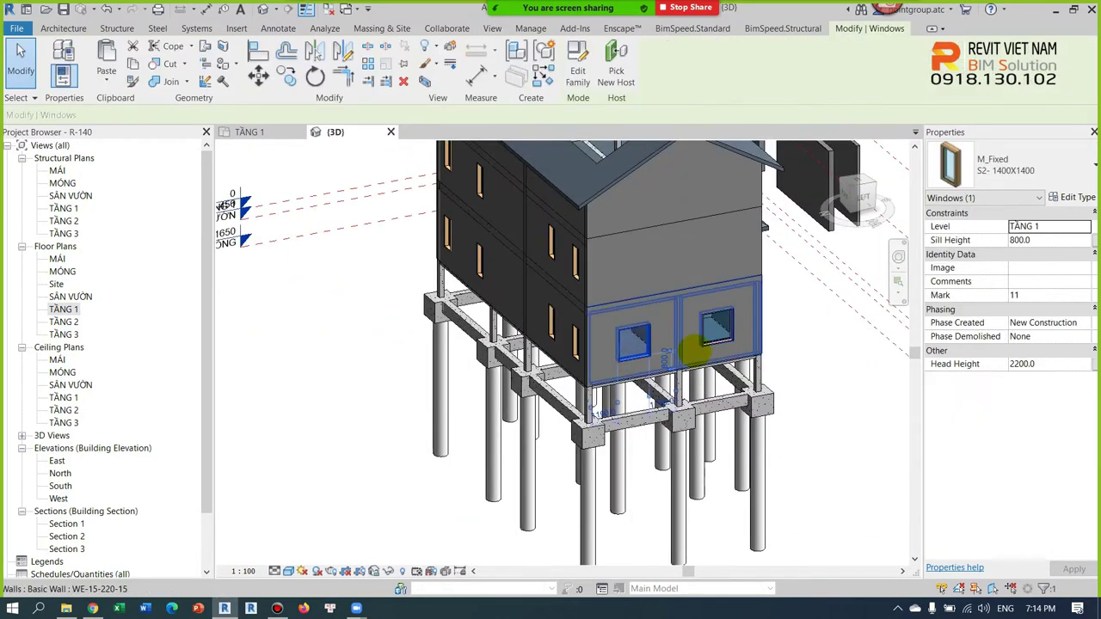
key(s)
ctrl+click(718, 331)
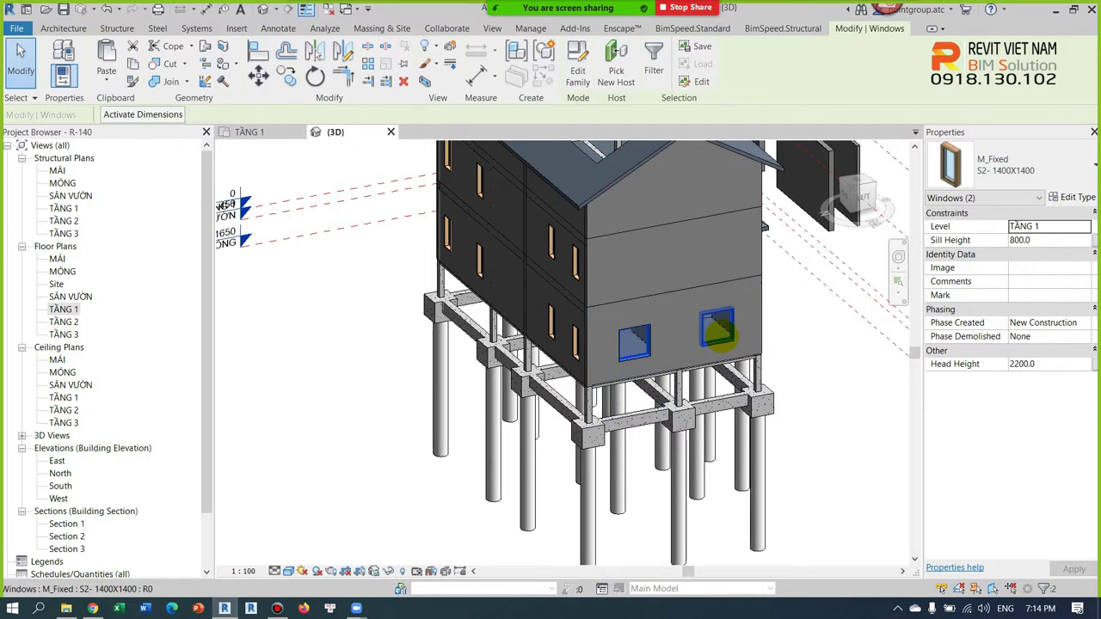
click(106, 82)
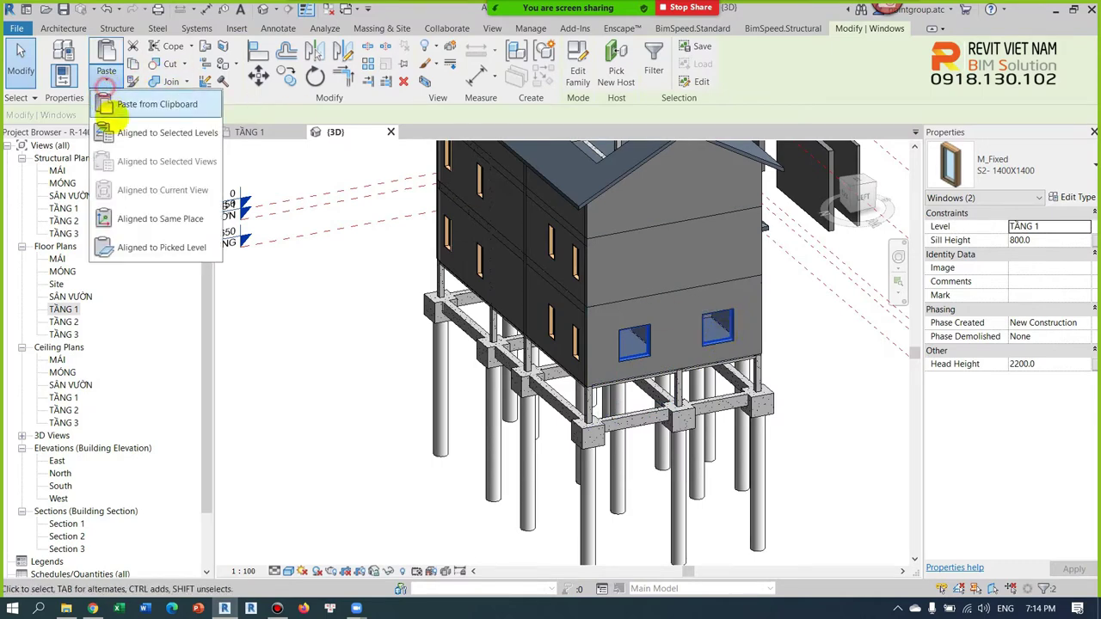
click(117, 131)
click(615, 245)
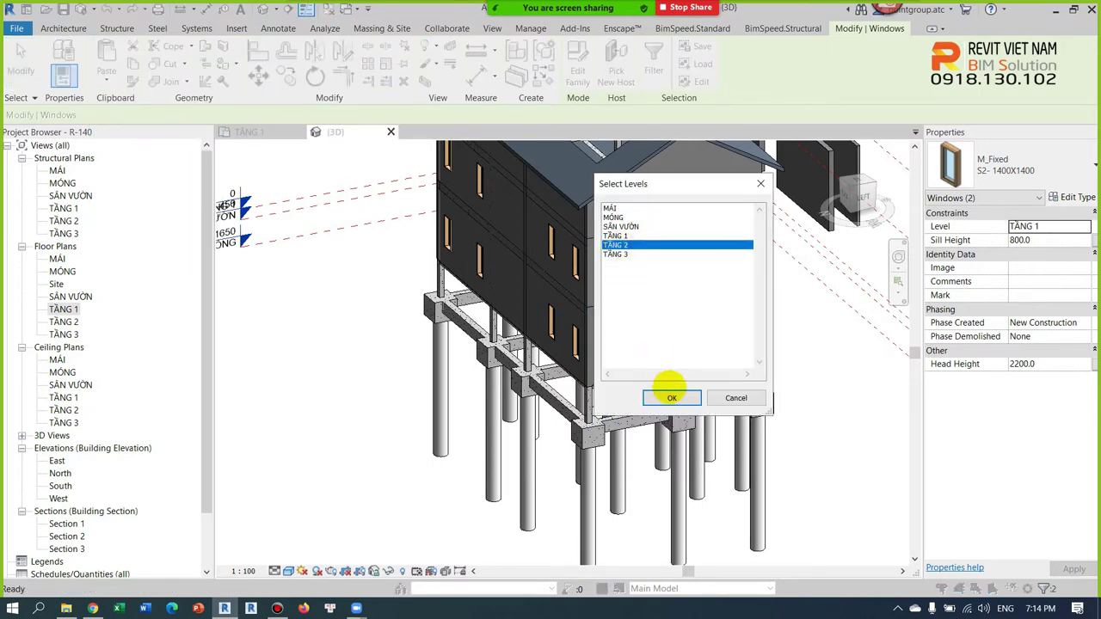
click(671, 398)
mouse_move(817, 388)
shift+middle_down()
mouse_move(593, 376)
mouse_move(671, 361)
shift+middle_up()
scroll(732, 355, up, 3)
scroll(830, 329, up, 2)
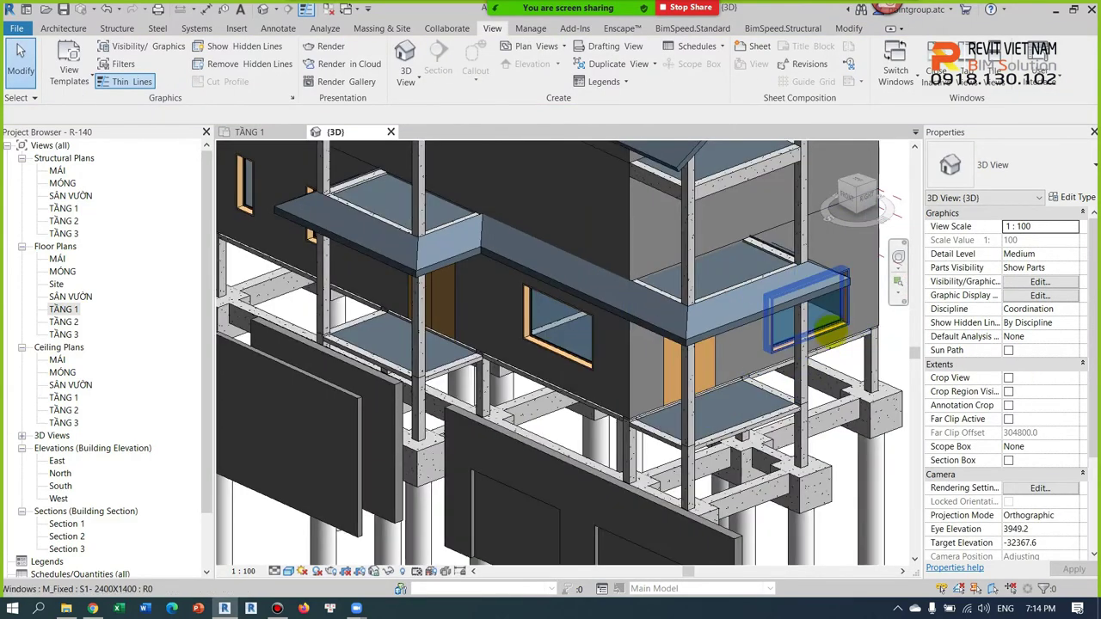
Paste both wide 2400X1400 windows onto TẦNG 2 via Aligned to Selected Levels
click(828, 328)
key(s)
key(a)
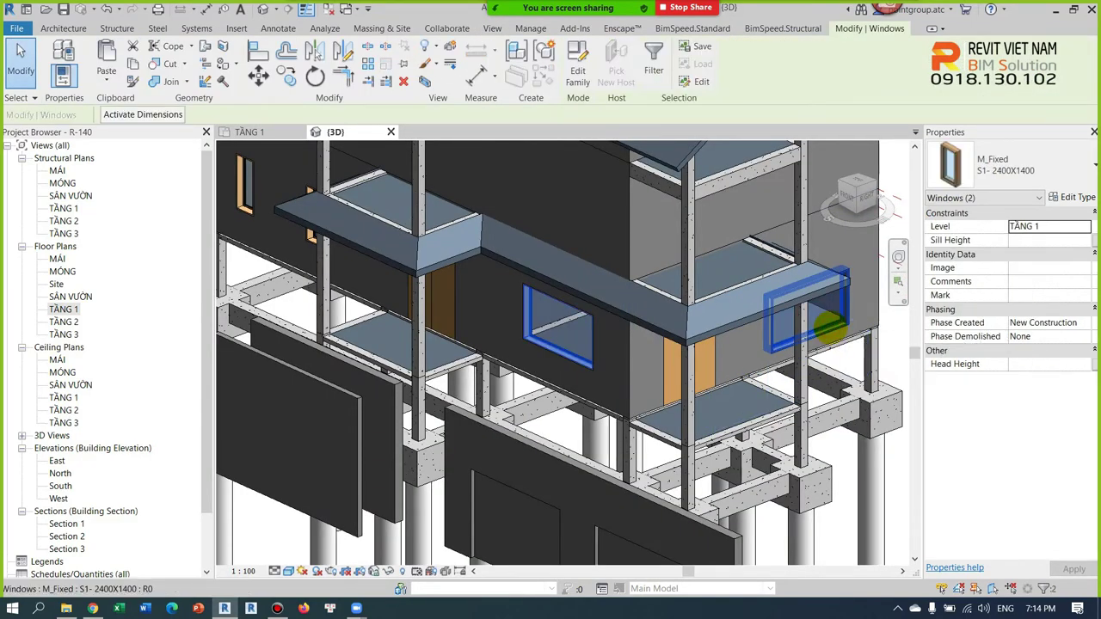
click(105, 85)
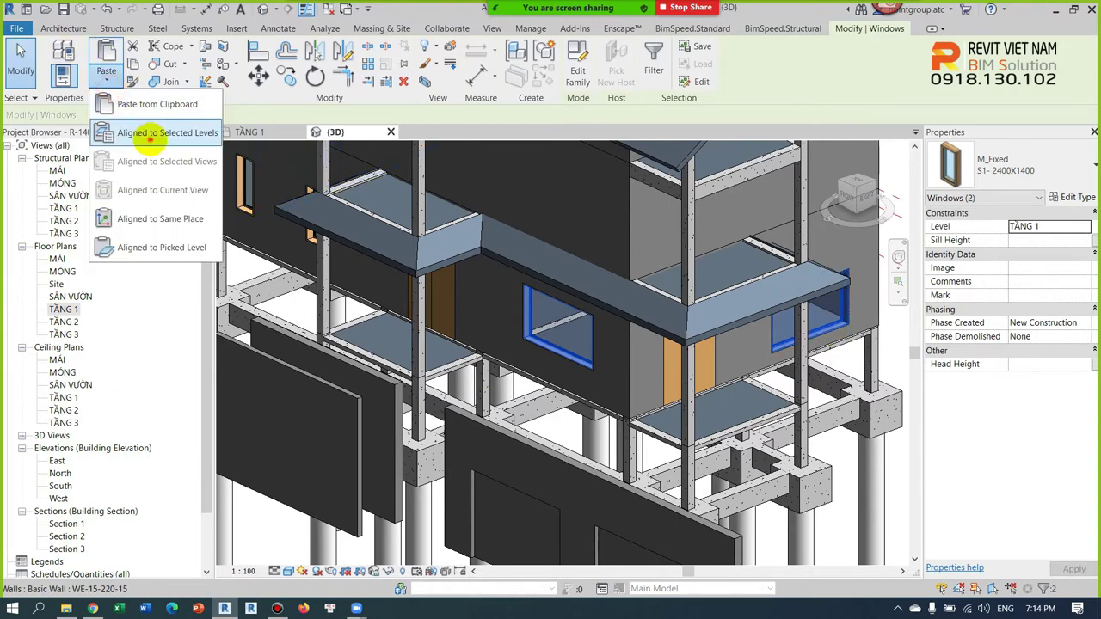
click(140, 135)
click(618, 245)
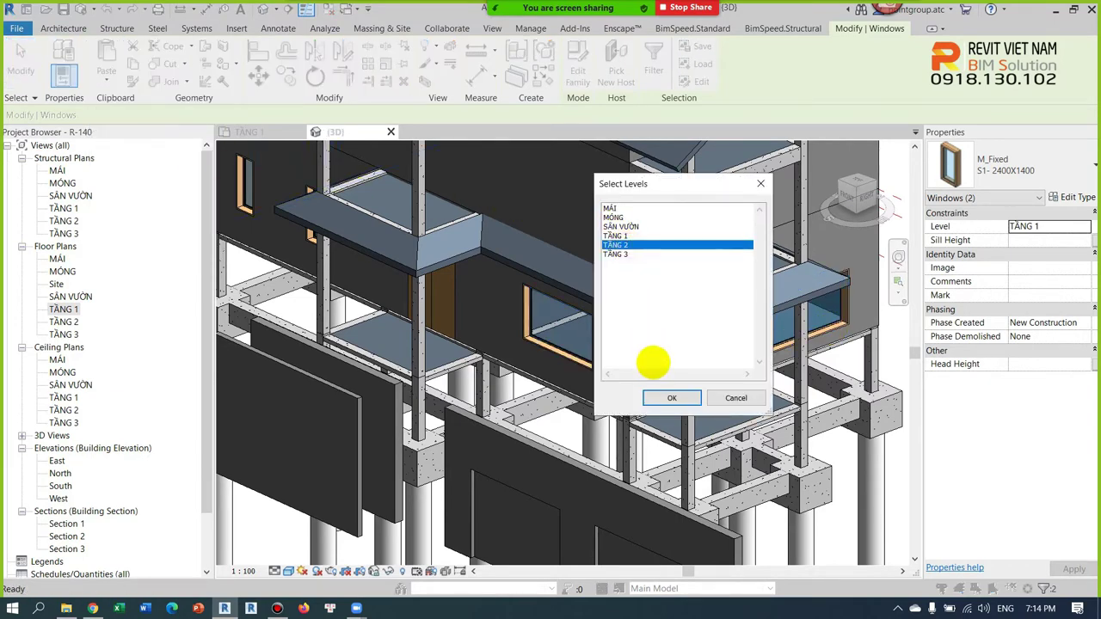
click(672, 397)
mouse_move(675, 326)
shift+middle_down()
mouse_move(697, 303)
mouse_move(636, 310)
shift+middle_up()
double_click(123, 309)
In the TẦNG 1 plan, select all narrow 600X1400 windows to confirm twelve instances
scroll(668, 315, up, 2)
scroll(660, 315, up, 2)
scroll(645, 266, up, 1)
click(633, 222)
key(s)
key(a)
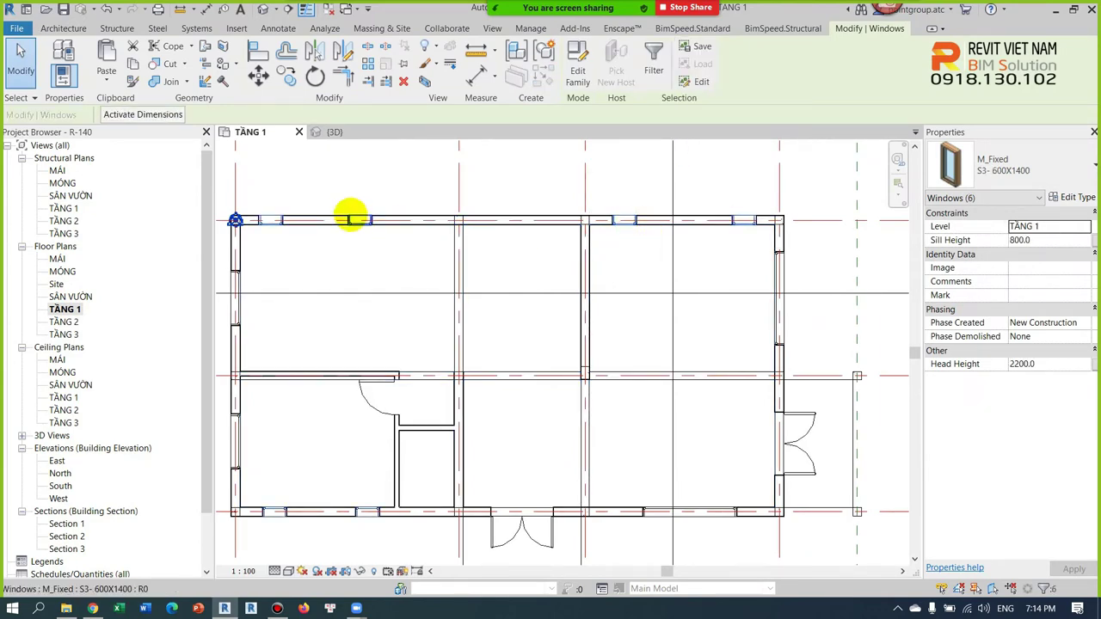
click(636, 321)
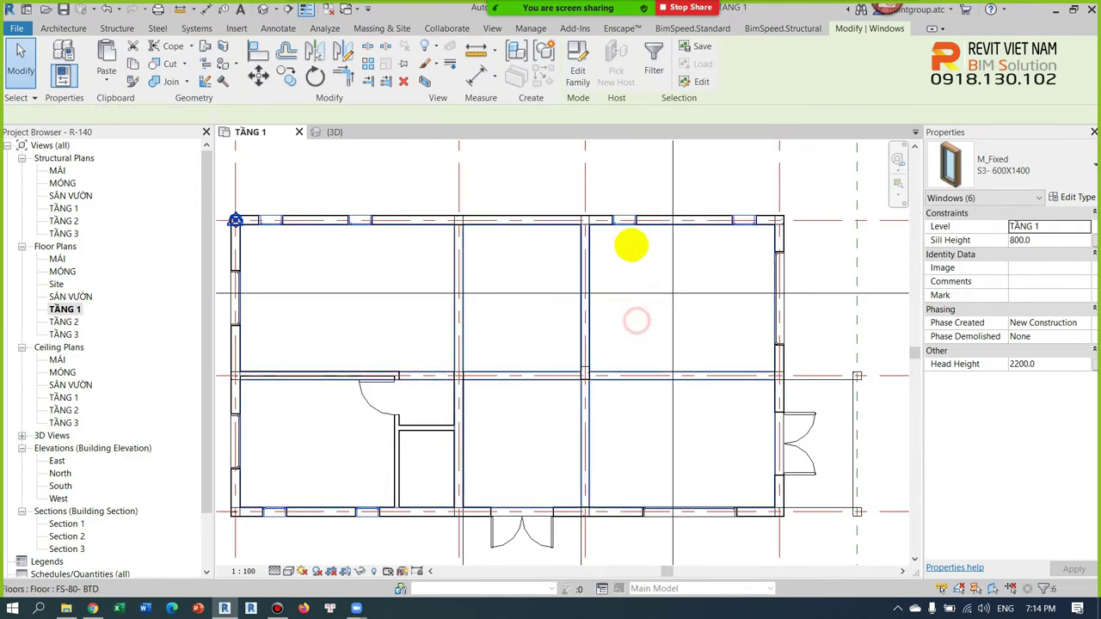
click(627, 220)
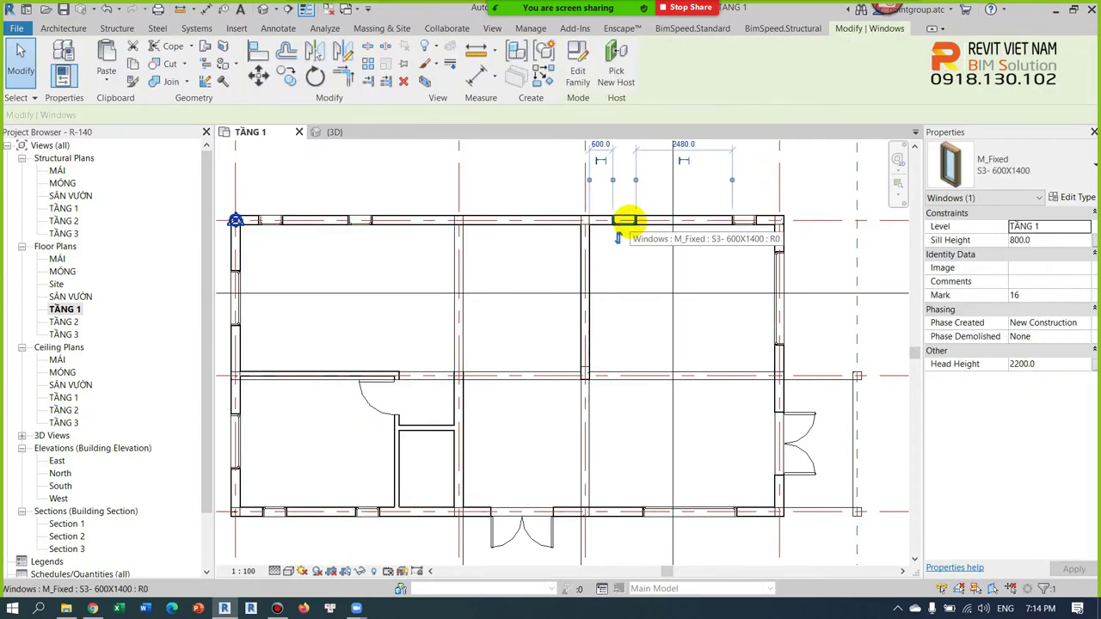
key(s)
key(a)
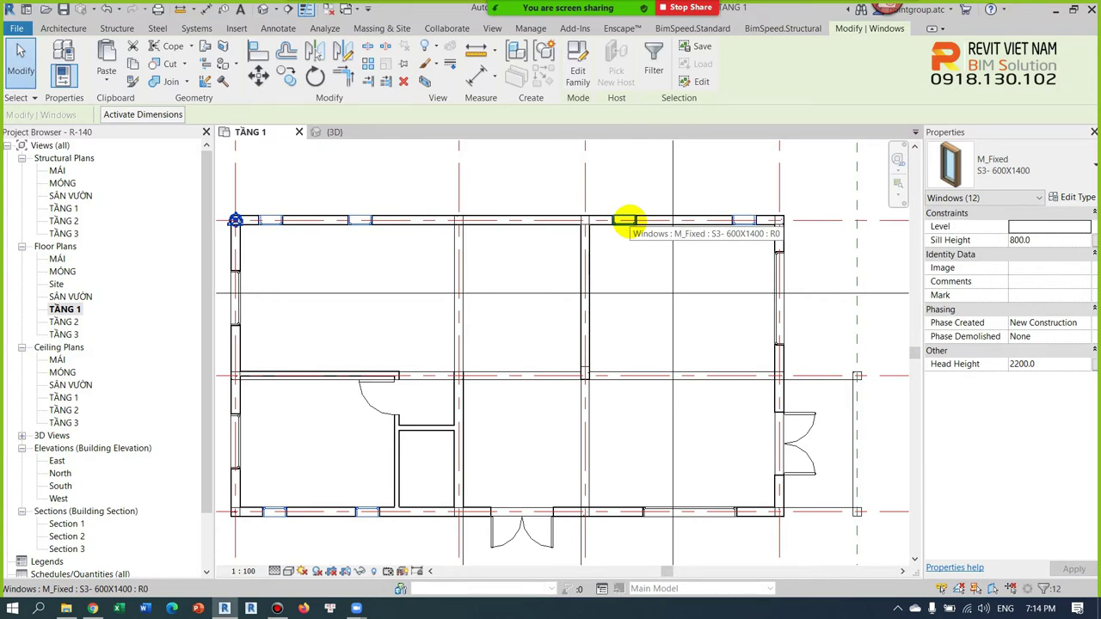
click(634, 241)
double_click(62, 473)
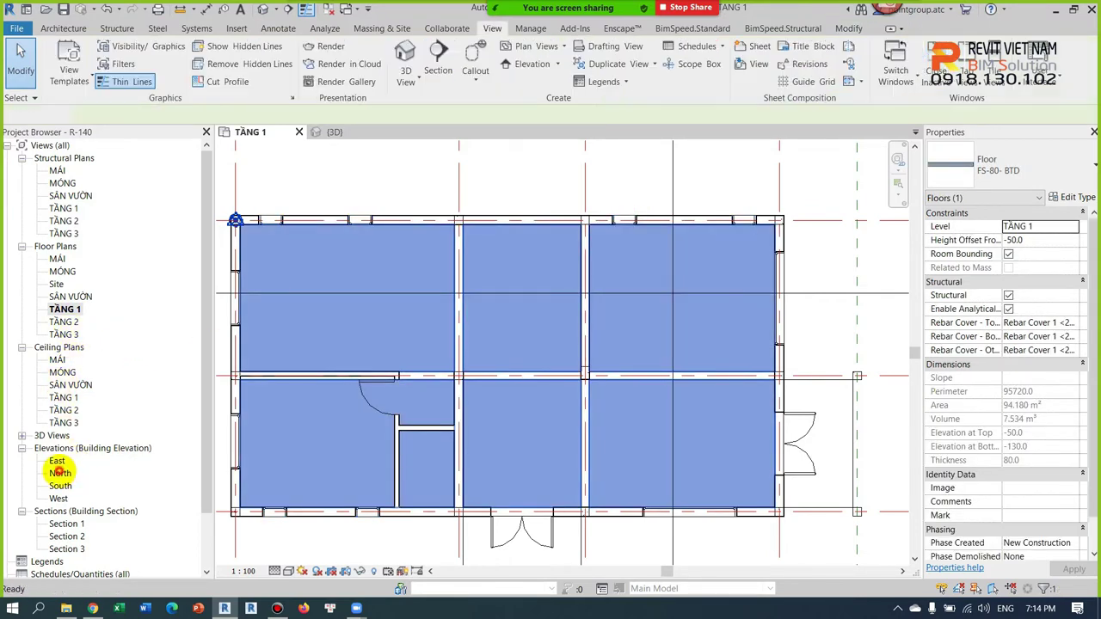
scroll(587, 362, up, 3)
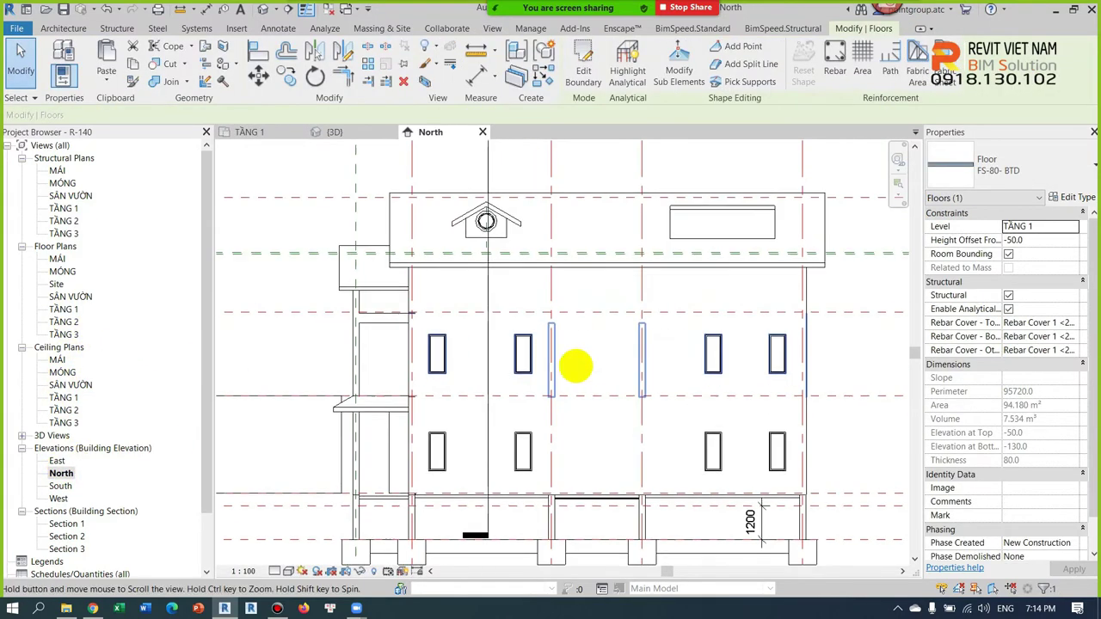
click(523, 366)
click(666, 369)
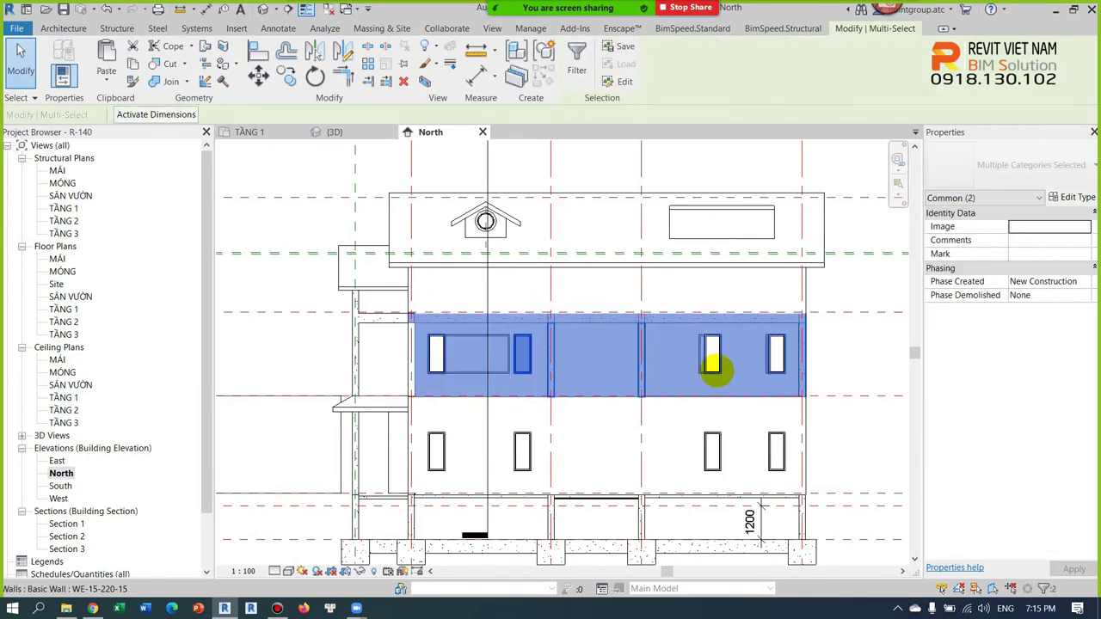
key(Escape)
mouse_move(294, 319)
mouse_down()
mouse_move(843, 418)
mouse_move(885, 388)
mouse_move(899, 415)
mouse_up()
click(578, 62)
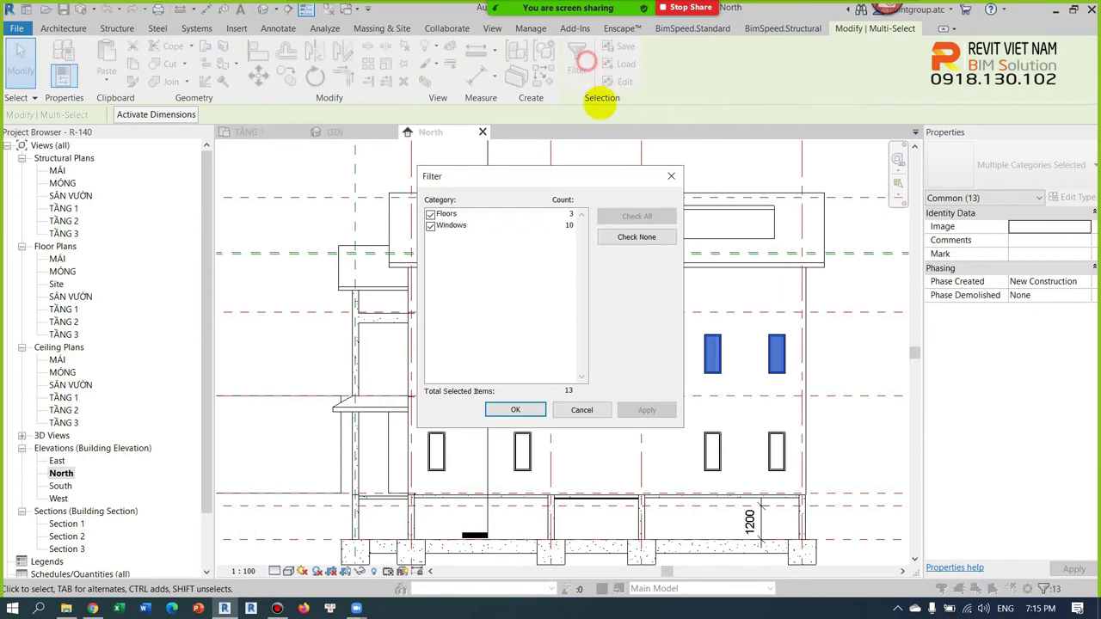
click(636, 237)
click(430, 226)
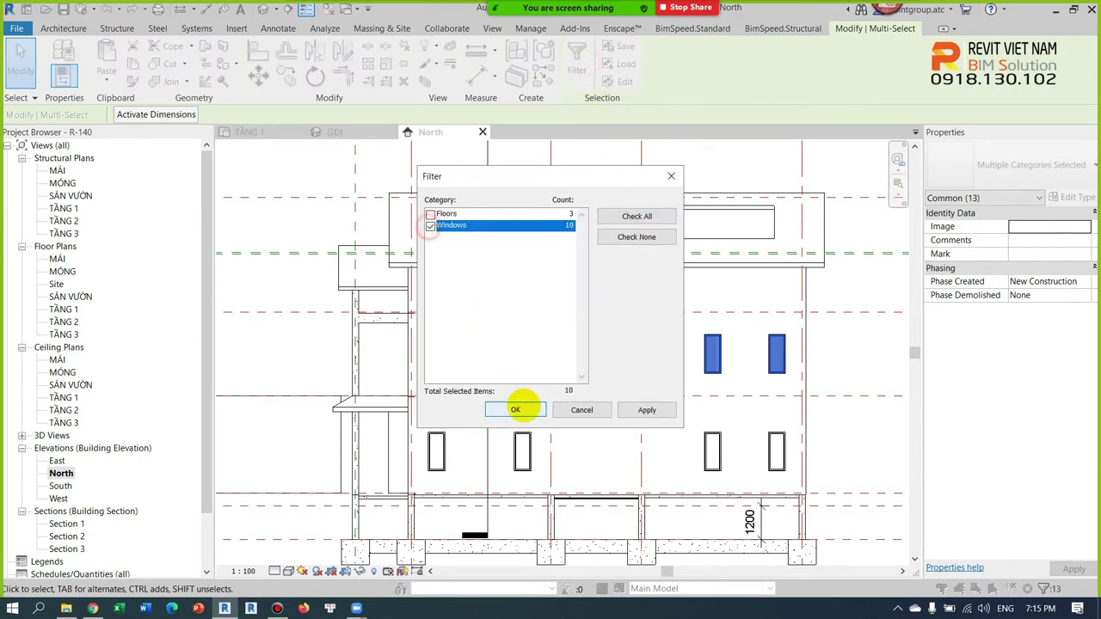
click(515, 410)
key(Escape)
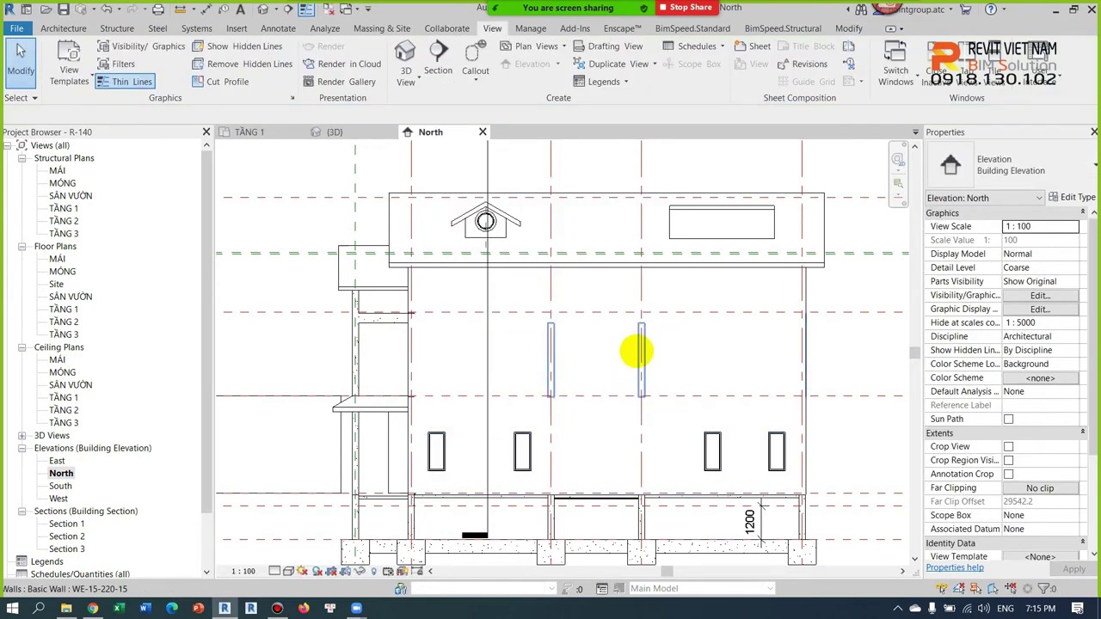
click(714, 447)
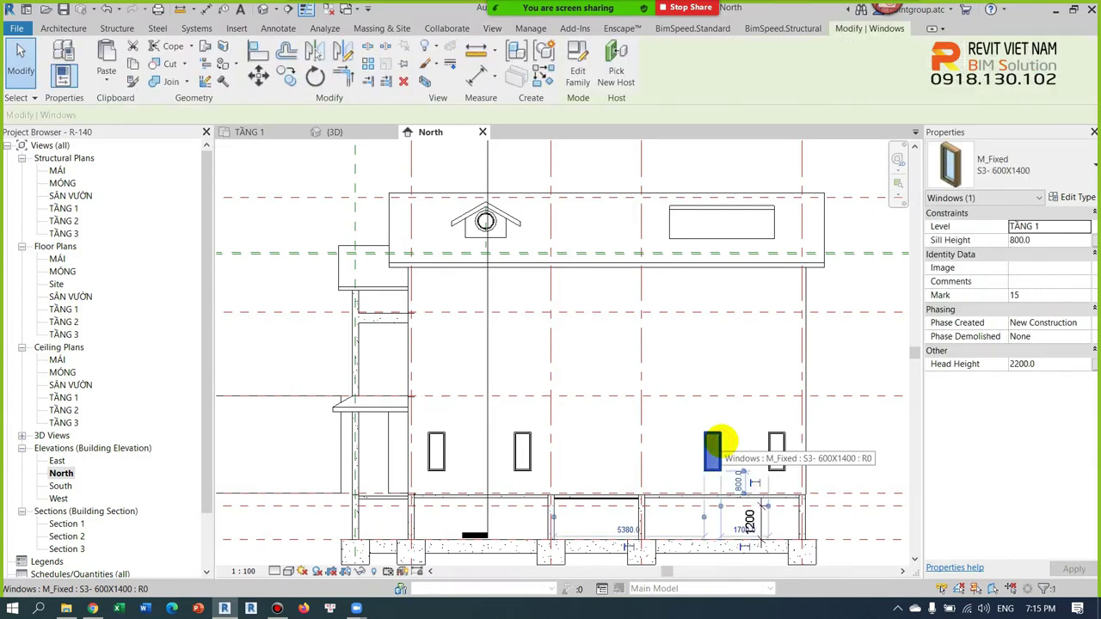
key(s)
key(a)
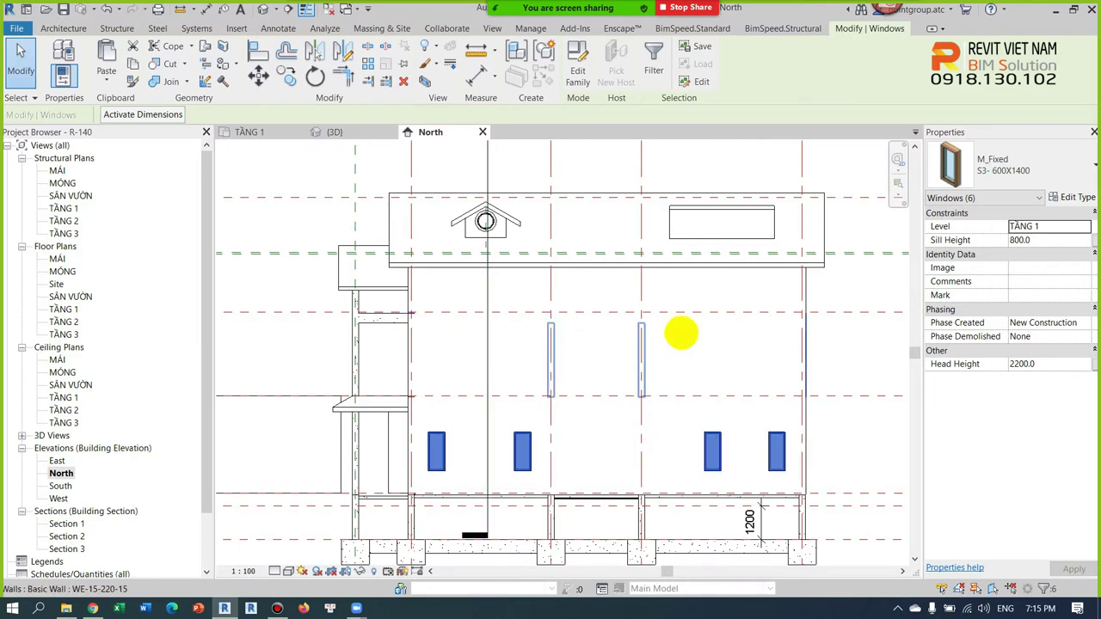
click(877, 344)
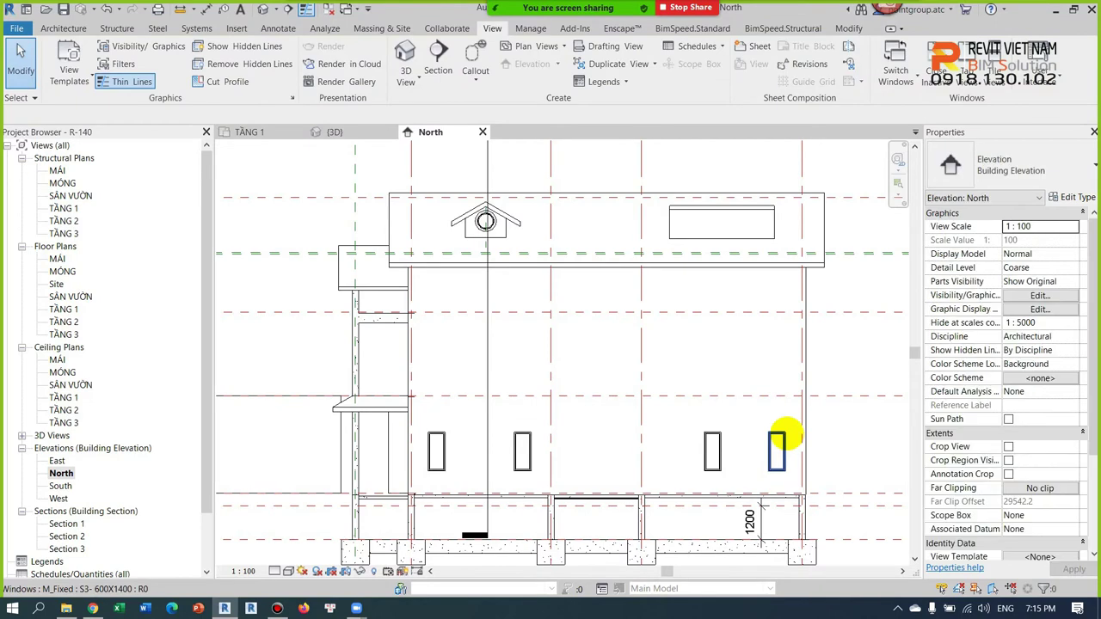
Select the four ground-floor North windows and paste them aligned to TẦNG 2
click(782, 436)
key(s)
key(a)
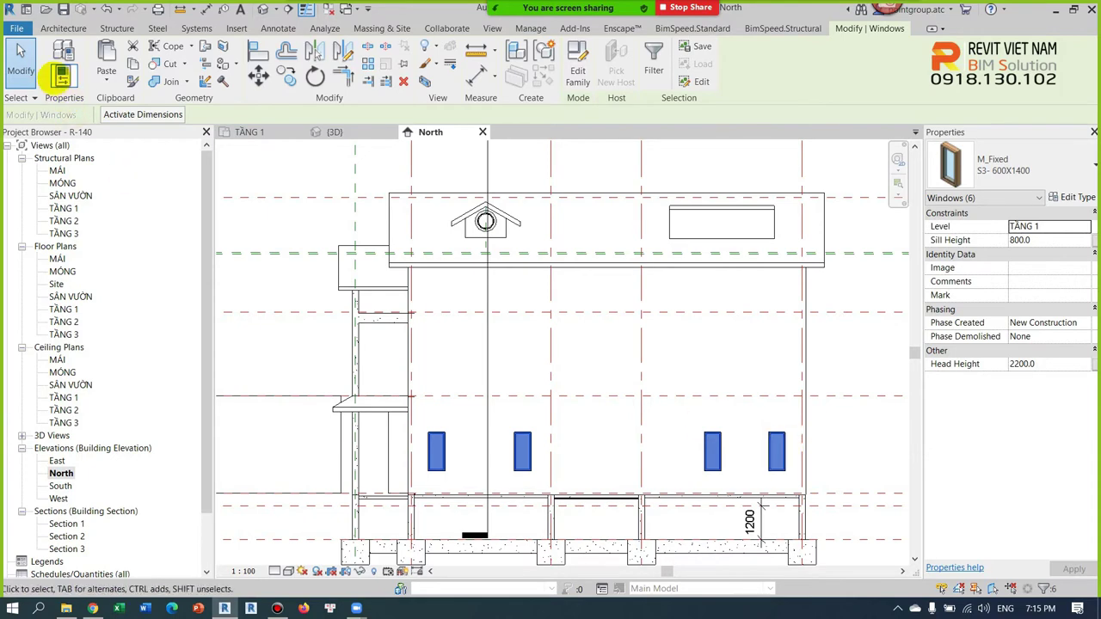
click(107, 76)
click(135, 128)
click(623, 245)
click(671, 397)
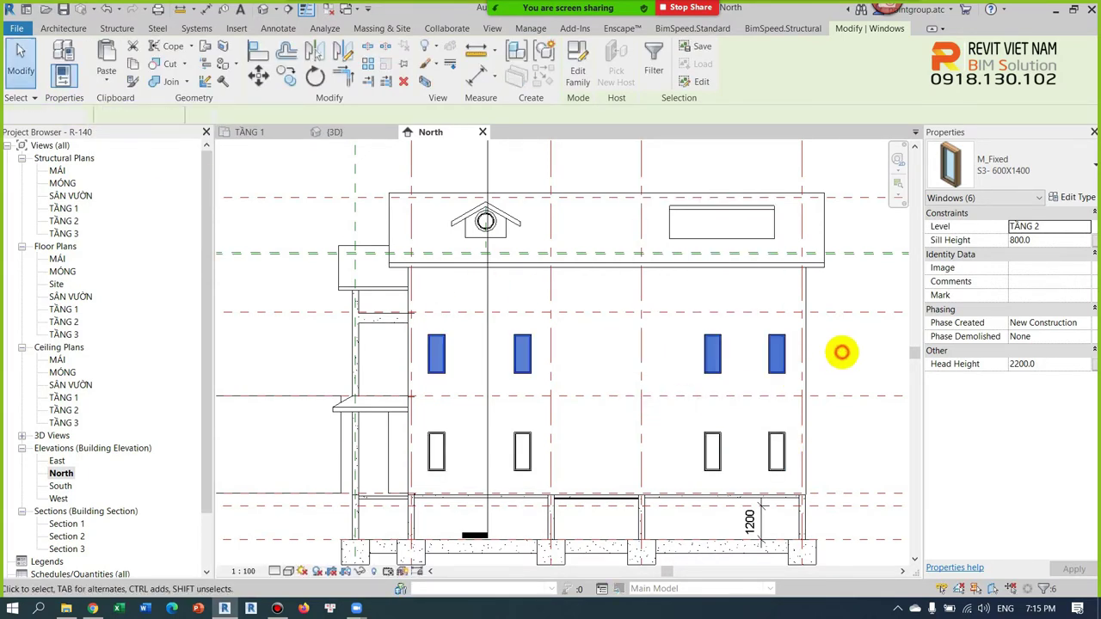
click(841, 351)
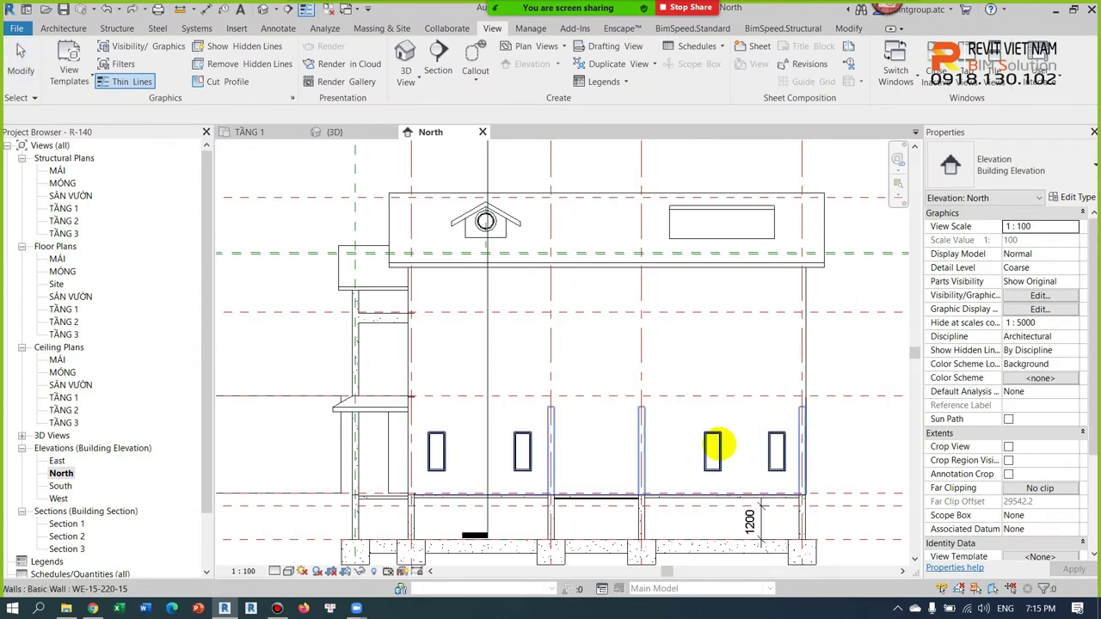
Reselect the four ground-floor windows and paste them onto TẦNG 2 again
click(714, 449)
key(s)
key(a)
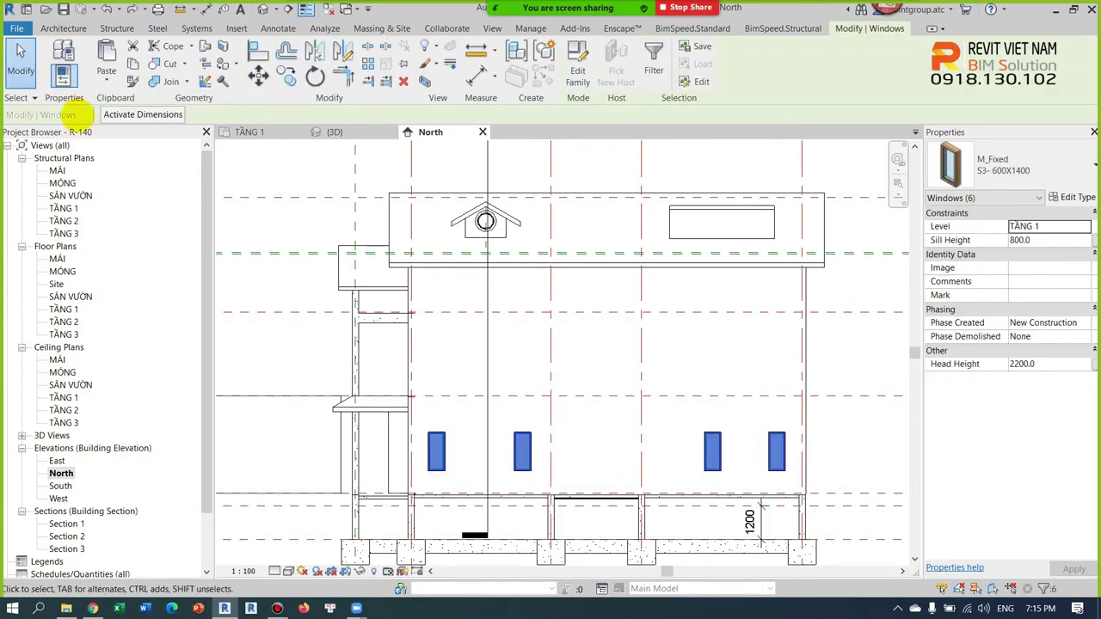
click(105, 75)
click(141, 133)
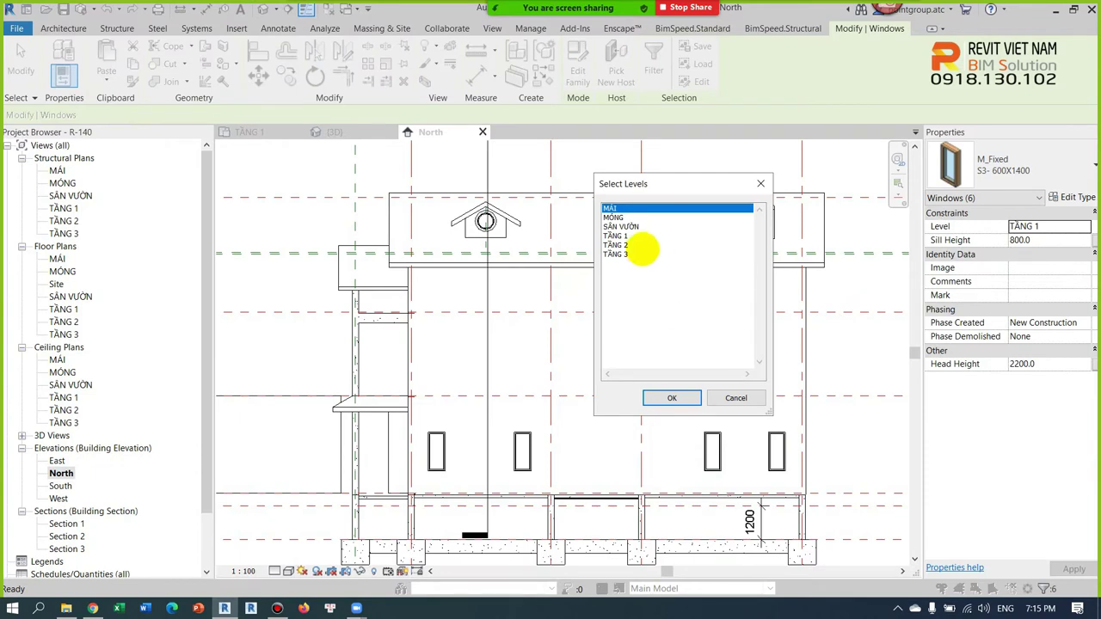
click(616, 245)
click(672, 397)
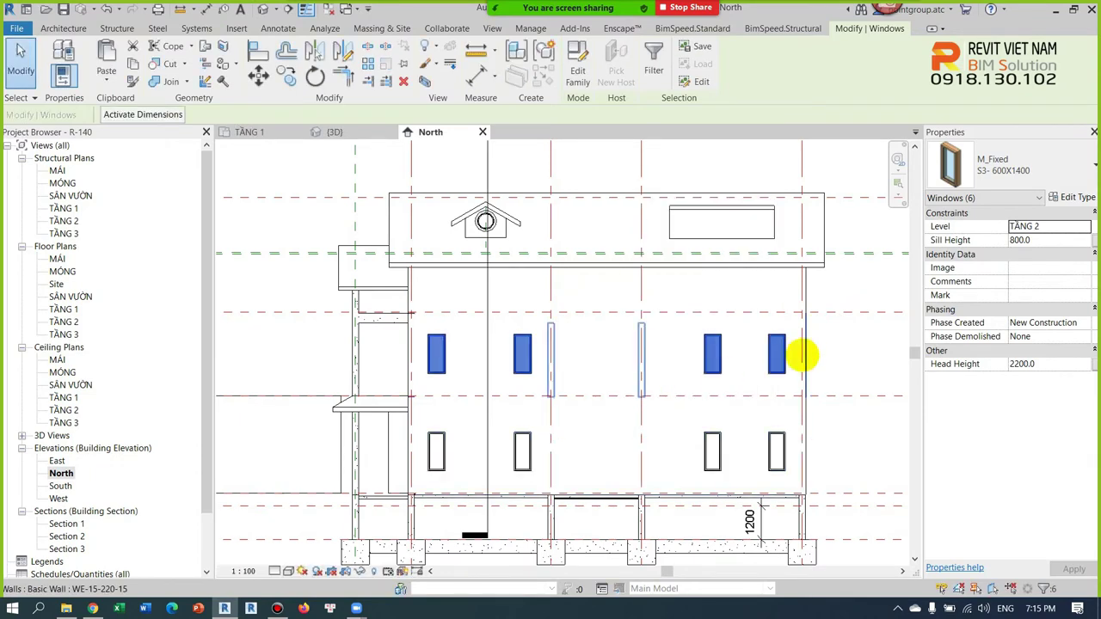
Switch to the 3D view and inspect an upper-floor window
click(262, 9)
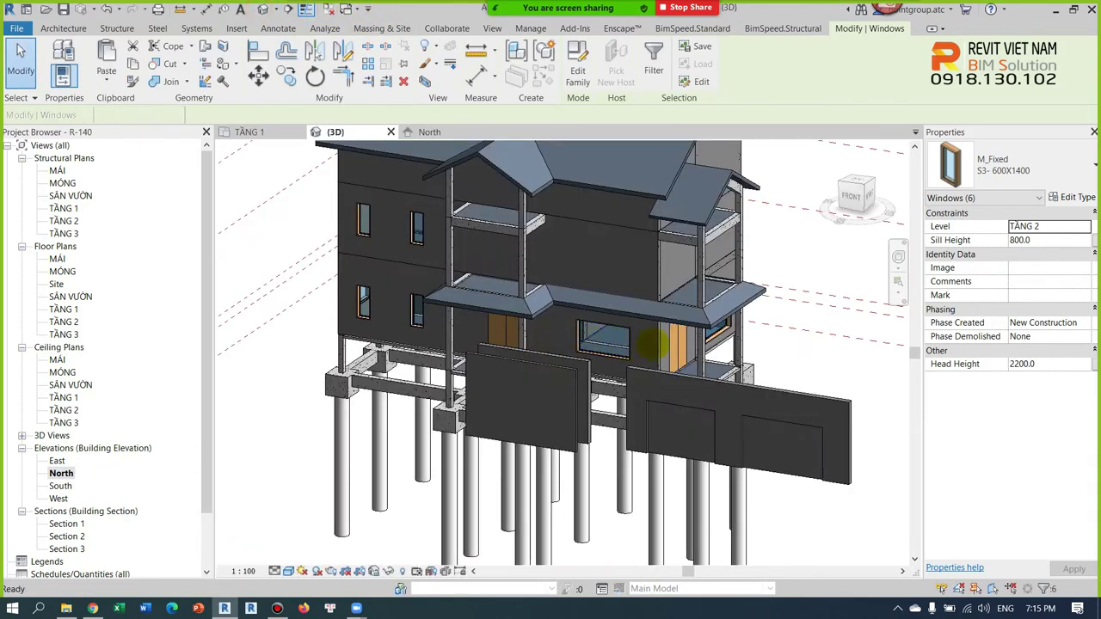
scroll(766, 313, up, 3)
mouse_move(766, 312)
shift+middle_down()
mouse_move(848, 307)
mouse_move(363, 323)
shift+middle_up()
scroll(363, 322, up, 3)
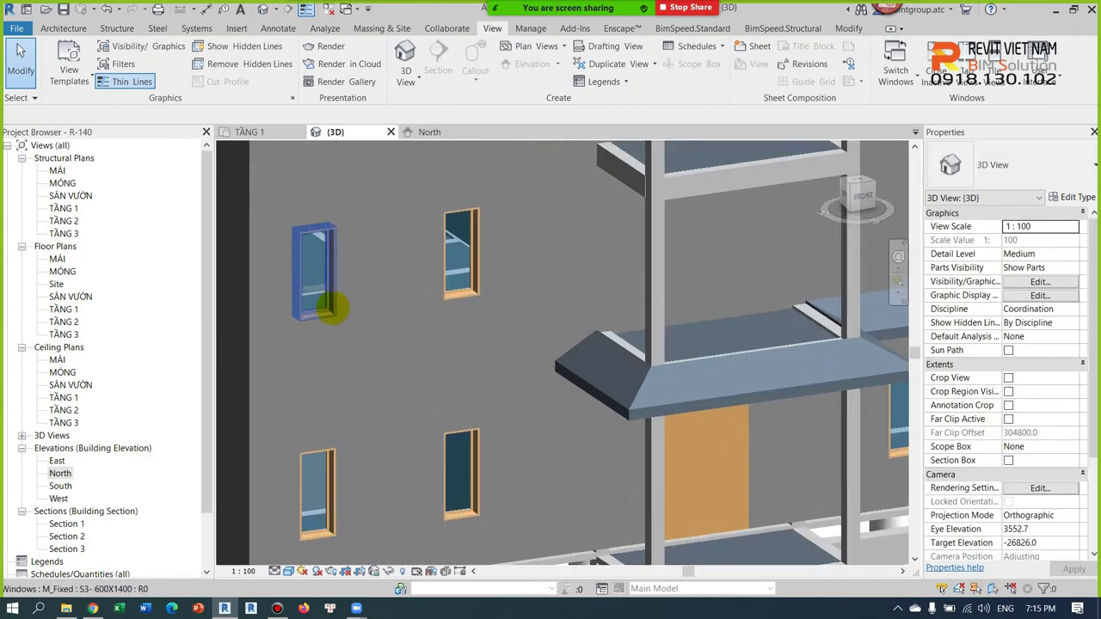
click(325, 317)
key(Escape)
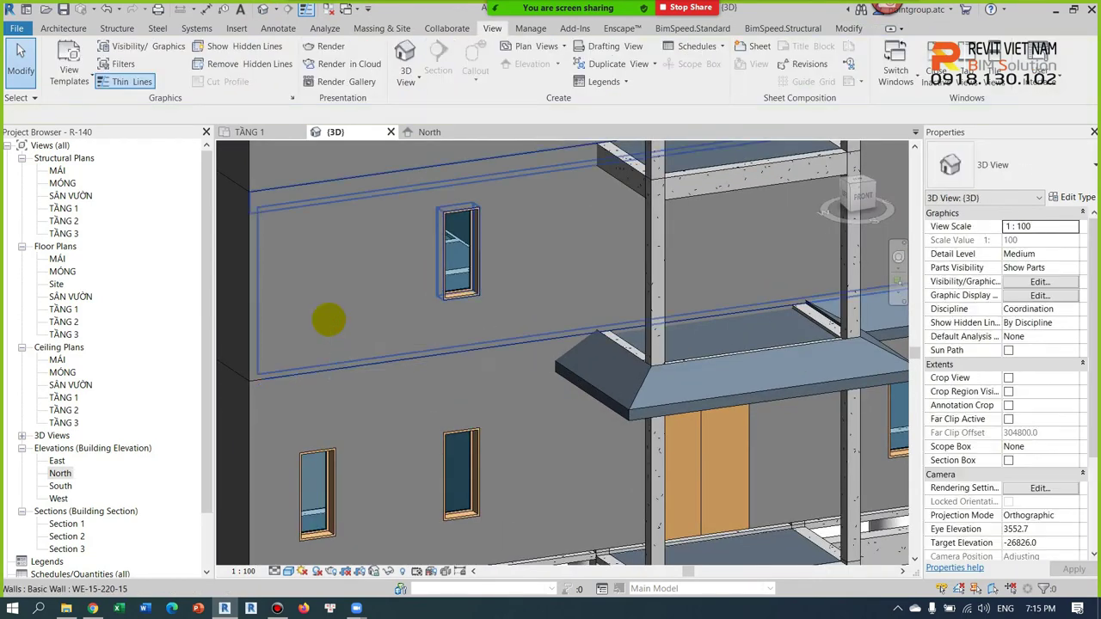
Orbit around the house and check the level of two upper-floor windows
scroll(463, 300, down, 3)
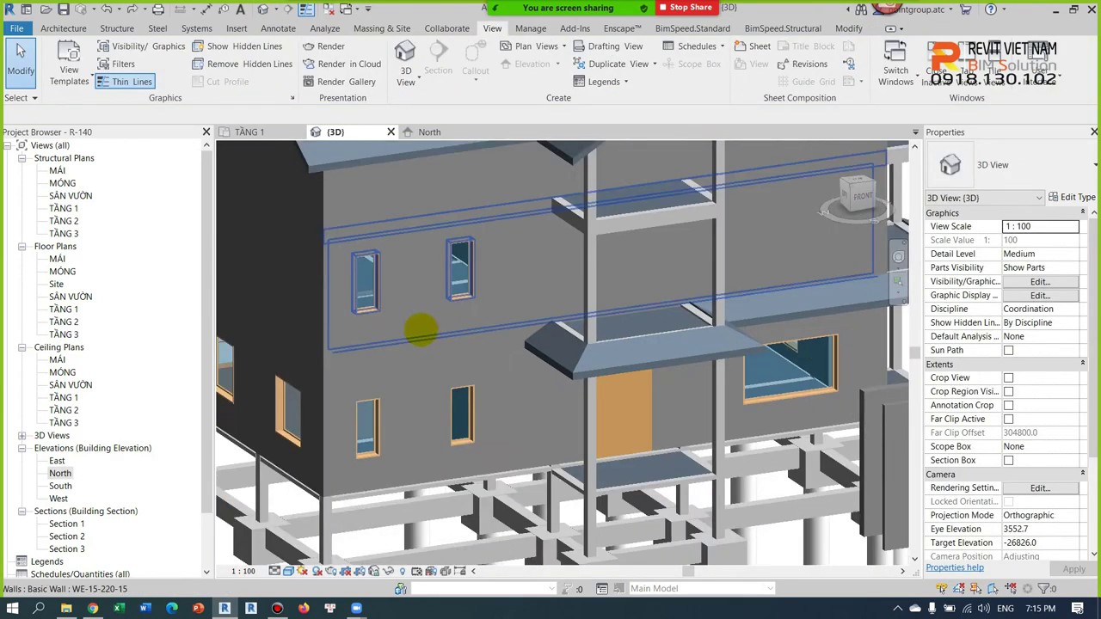
scroll(423, 326, down, 3)
mouse_move(422, 327)
shift+middle_down()
mouse_move(565, 253)
mouse_move(768, 335)
shift+middle_up()
scroll(768, 335, up, 3)
scroll(639, 361, up, 2)
mouse_move(631, 358)
shift+middle_down()
mouse_move(441, 363)
mouse_move(690, 287)
shift+middle_up()
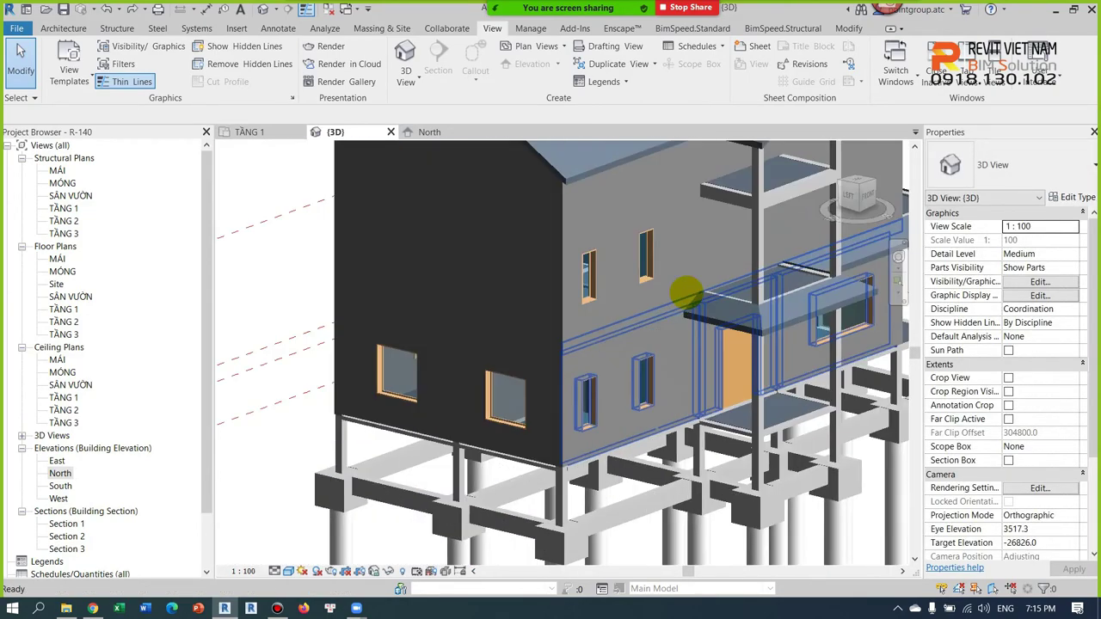
scroll(572, 305, up, 3)
scroll(542, 270, up, 1)
click(555, 296)
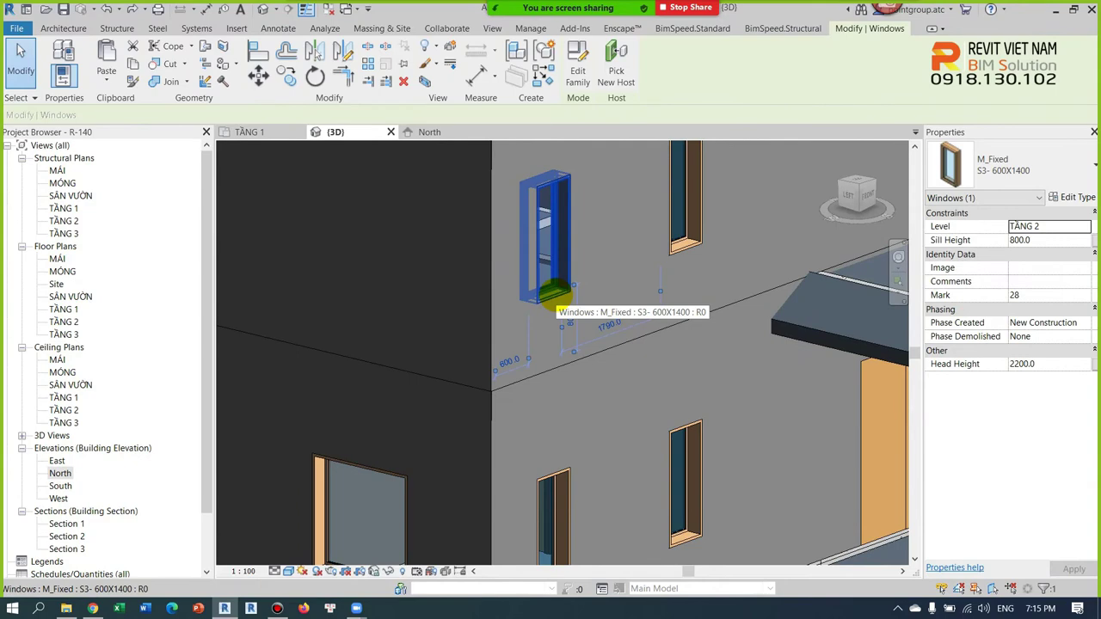
click(693, 243)
Delete a stray copied window and orbit to a corner view
mouse_move(700, 246)
shift+middle_down()
mouse_move(731, 295)
mouse_move(799, 298)
mouse_move(515, 305)
shift+middle_up()
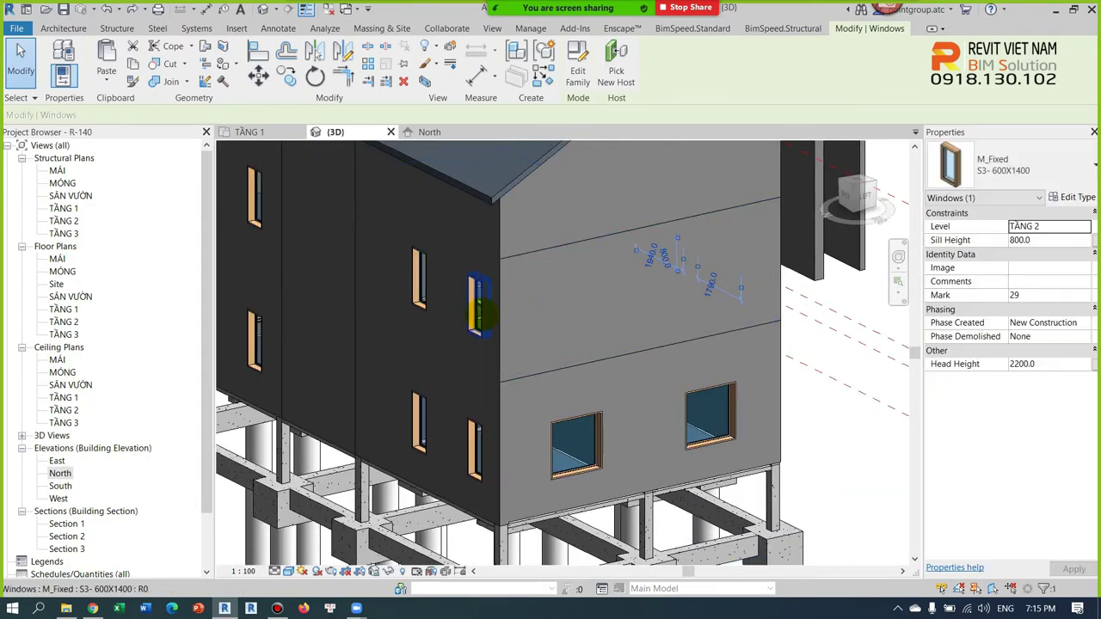
scroll(632, 316, up, 2)
shift+middle_drag(632, 316, 755, 318)
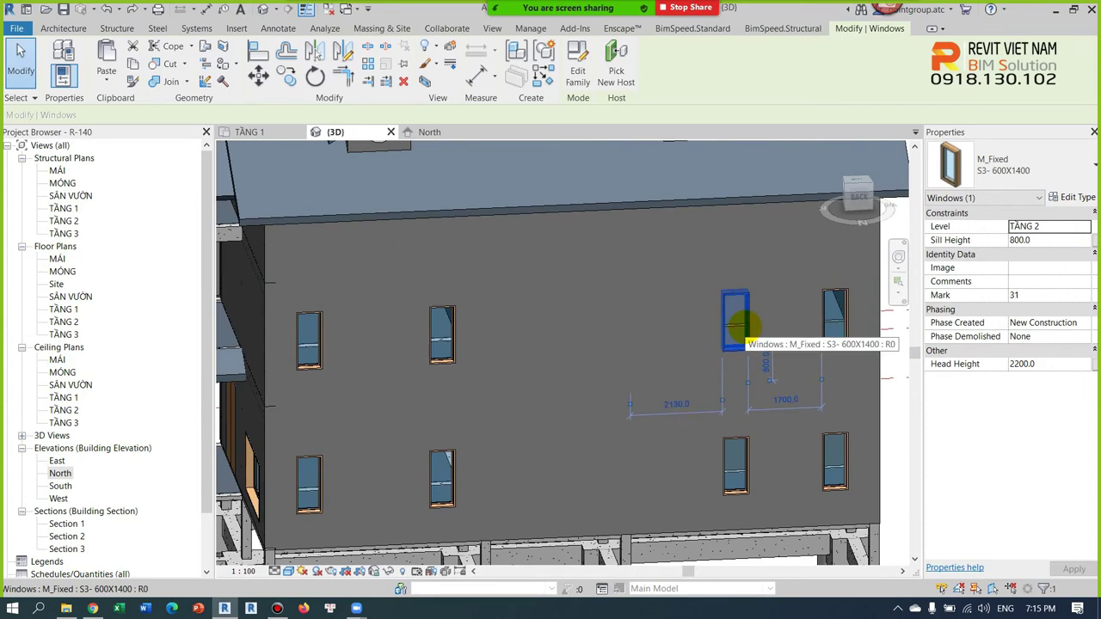
key(Delete)
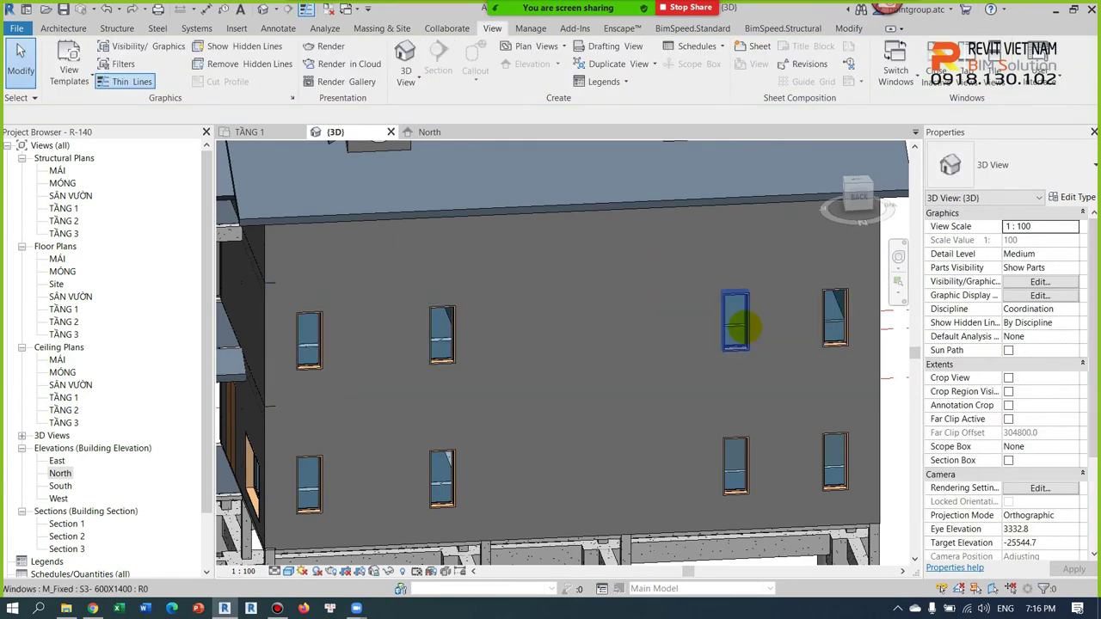
scroll(741, 325, down, 4)
mouse_move(736, 324)
shift+middle_down()
mouse_move(295, 332)
mouse_move(405, 315)
mouse_move(339, 307)
mouse_move(623, 248)
mouse_move(688, 270)
mouse_move(835, 282)
mouse_move(550, 388)
shift+middle_up()
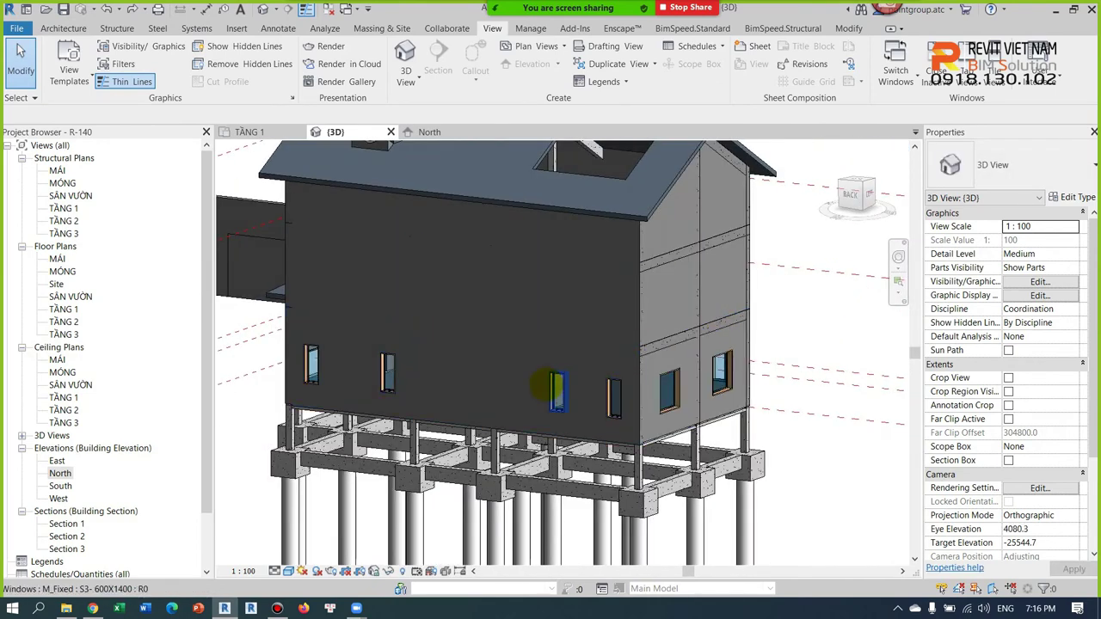
Select all six ground-floor narrow windows on the back facade
click(558, 388)
key(s)
key(a)
key(Escape)
click(558, 389)
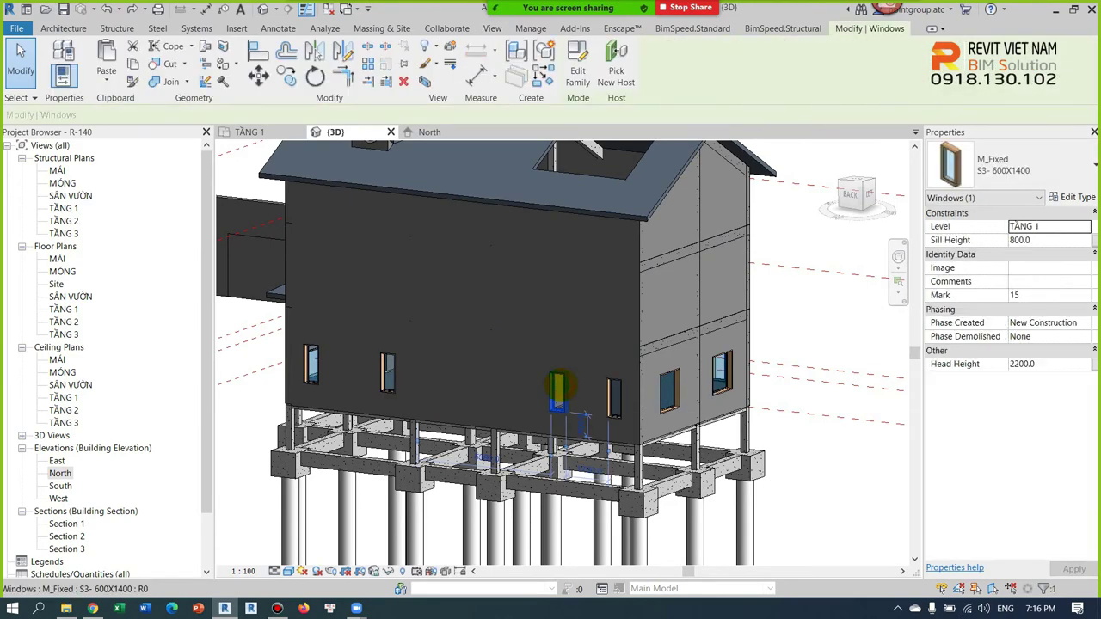
right_click(558, 386)
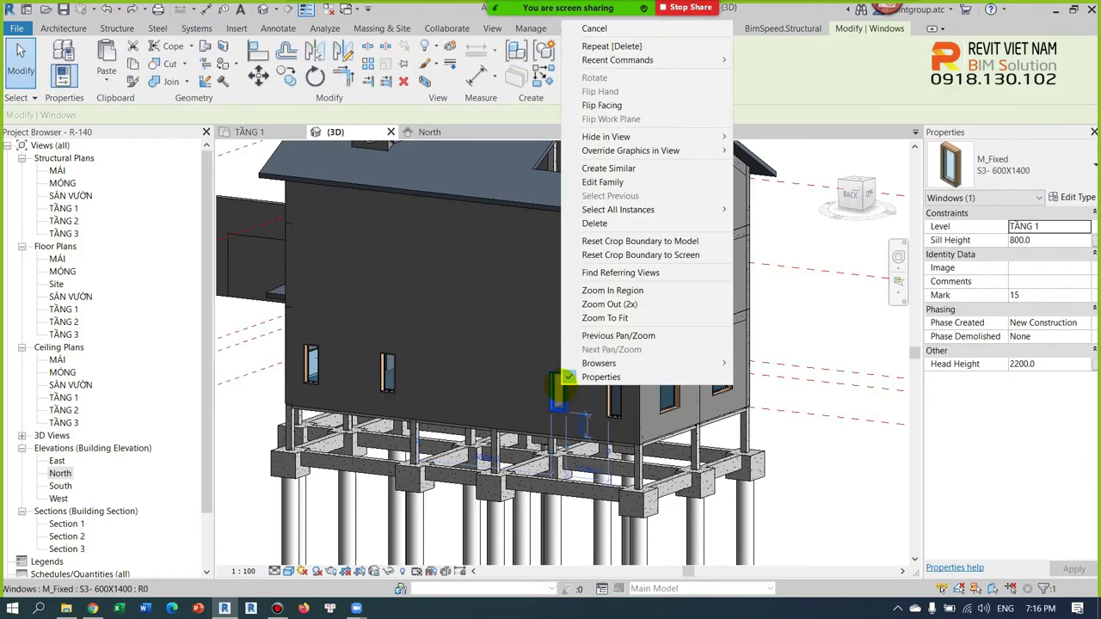
key(Escape)
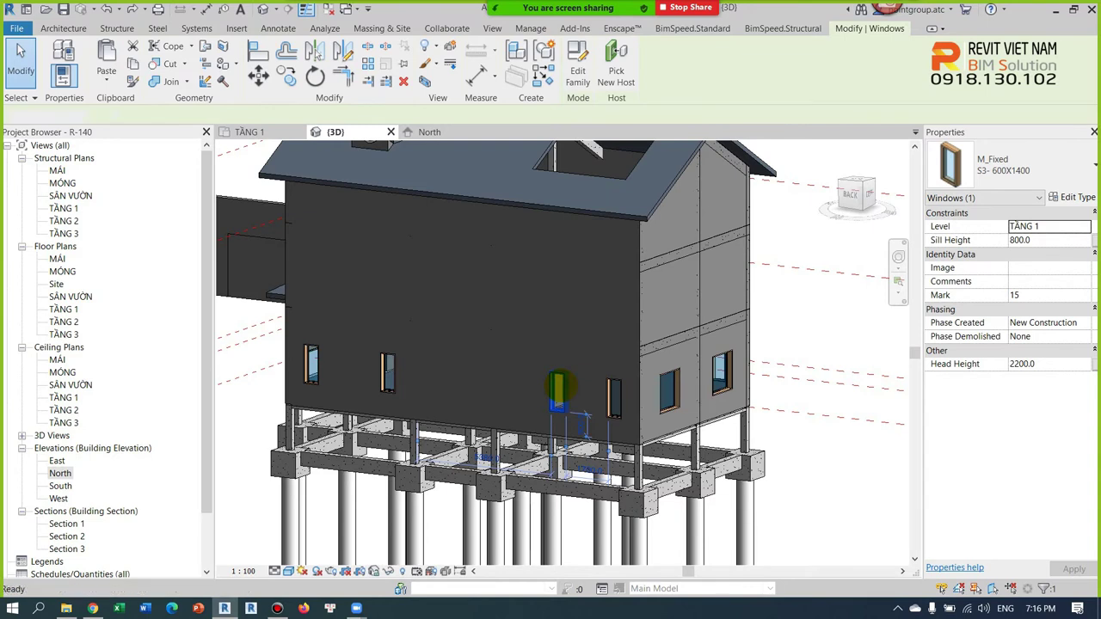
key(s)
key(a)
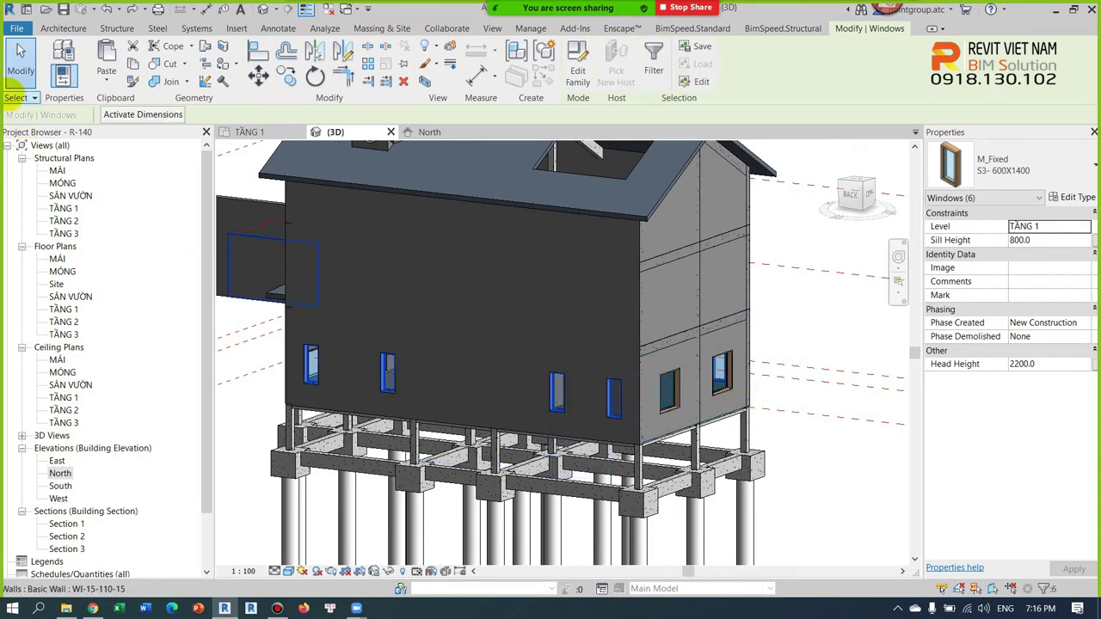
Paste the six back-facade windows onto TẦNG 2, then bring up the South elevation
click(107, 77)
click(135, 134)
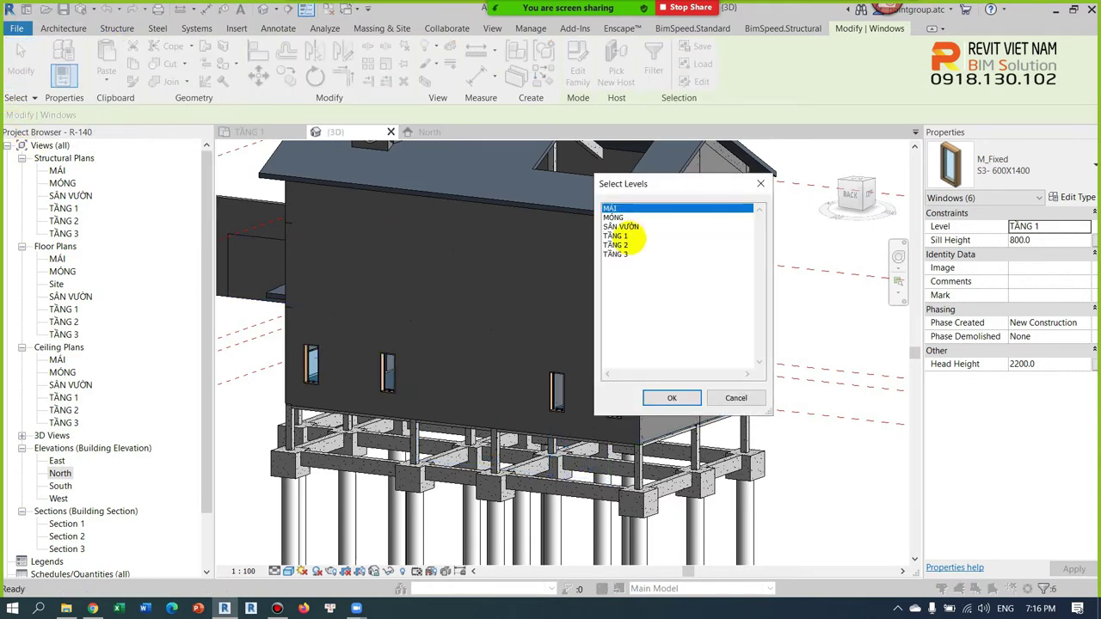
click(616, 246)
click(671, 397)
shift+middle_drag(641, 346, 745, 445)
click(738, 439)
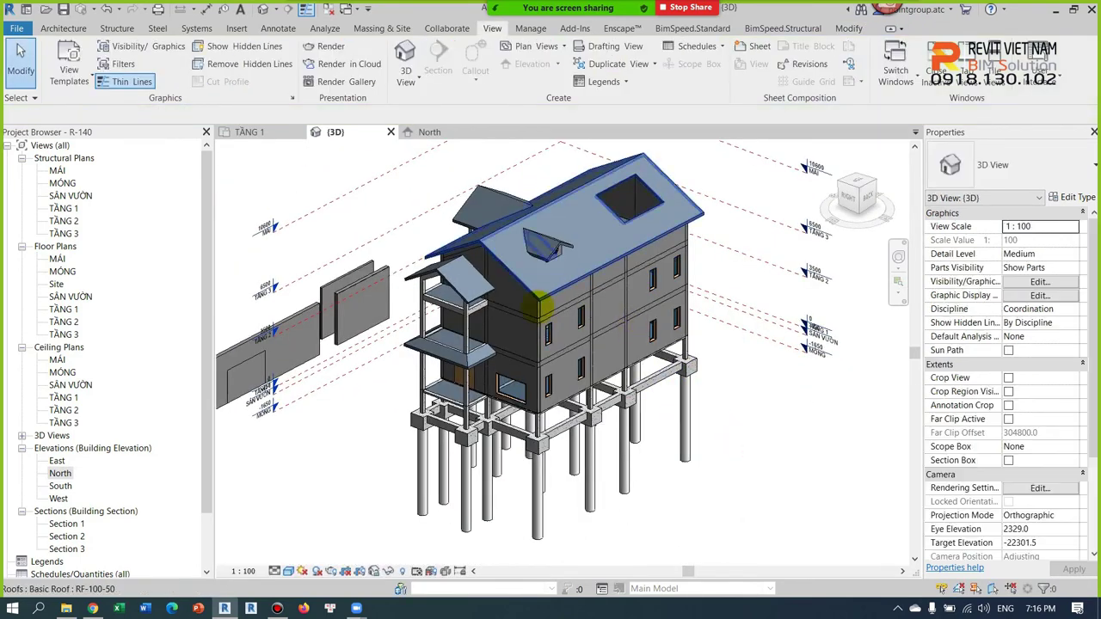
scroll(537, 306, up, 4)
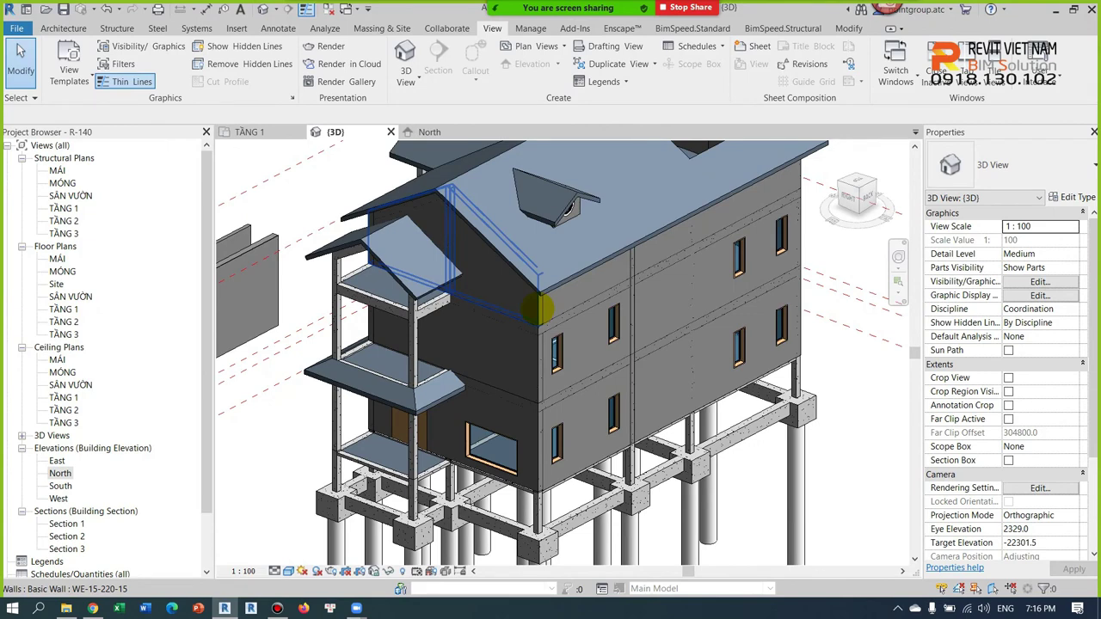
scroll(537, 307, down, 3)
scroll(442, 258, up, 1)
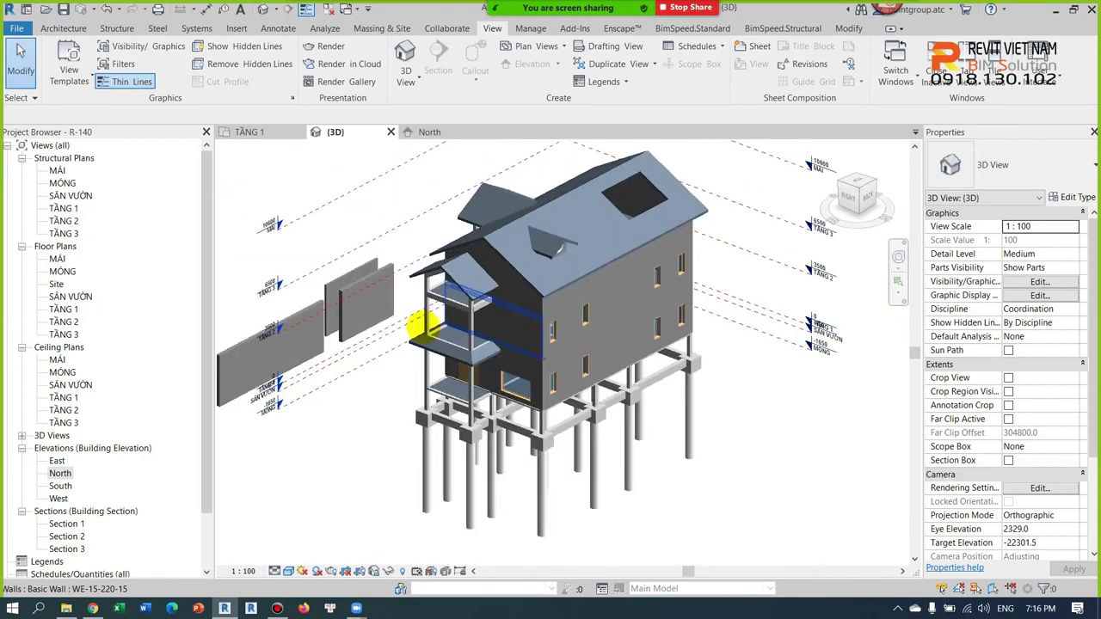
double_click(57, 472)
double_click(60, 486)
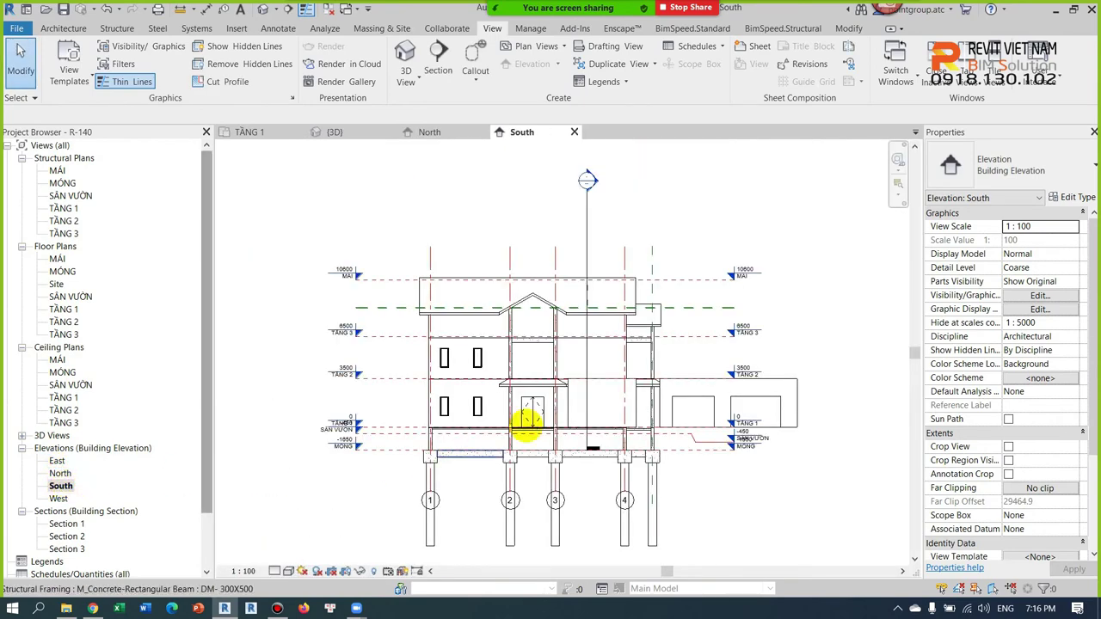
Nudge the ground-floor window slightly right in the South elevation
scroll(563, 387, up, 2)
scroll(409, 408, up, 2)
scroll(448, 413, up, 1)
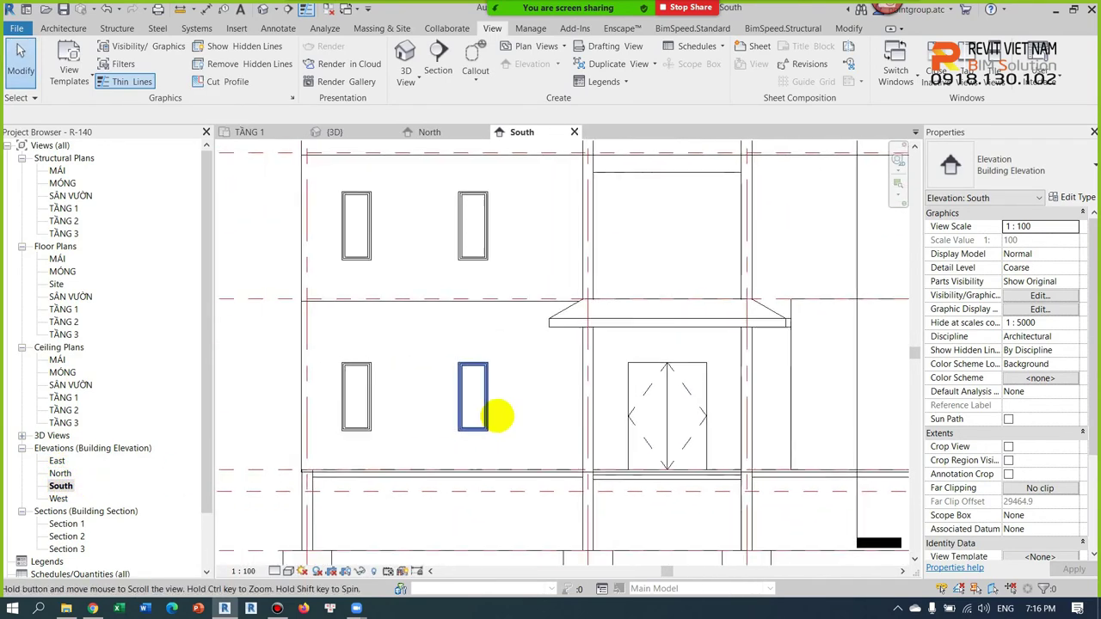
scroll(485, 409, up, 1)
click(487, 407)
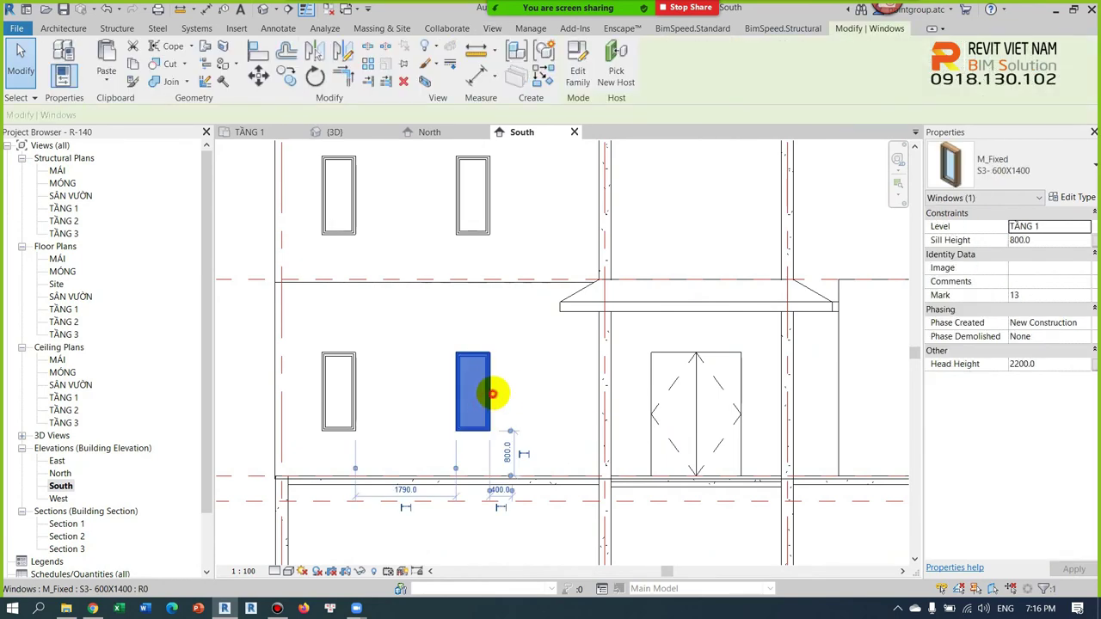
key(Right)
key(Right)
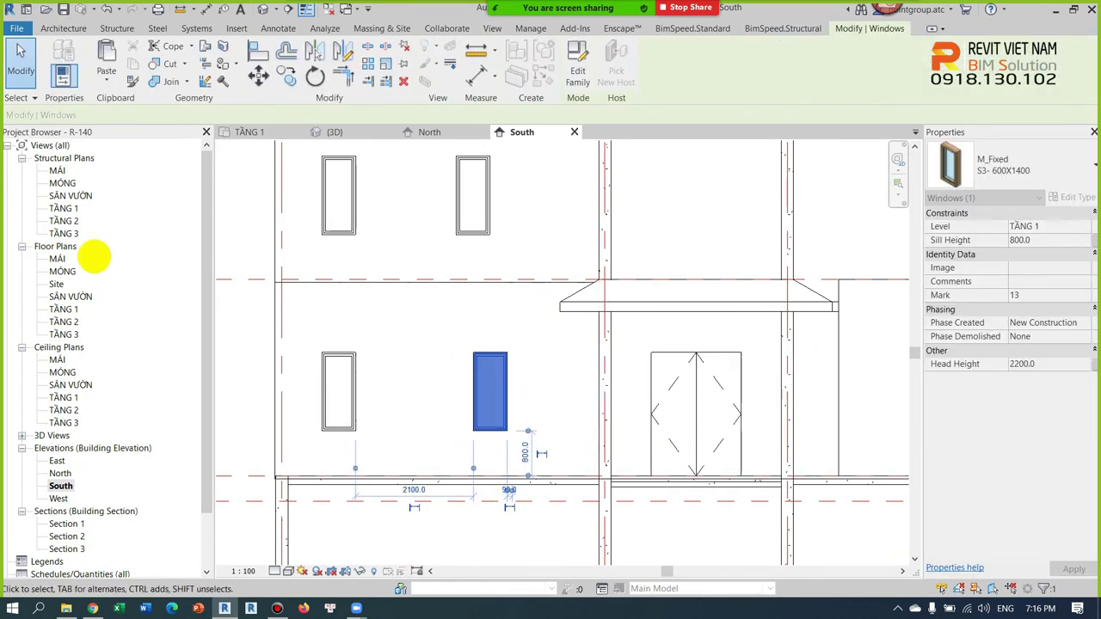
In the TẦNG 1 plan, align the window edge to the wall face with AL
double_click(65, 308)
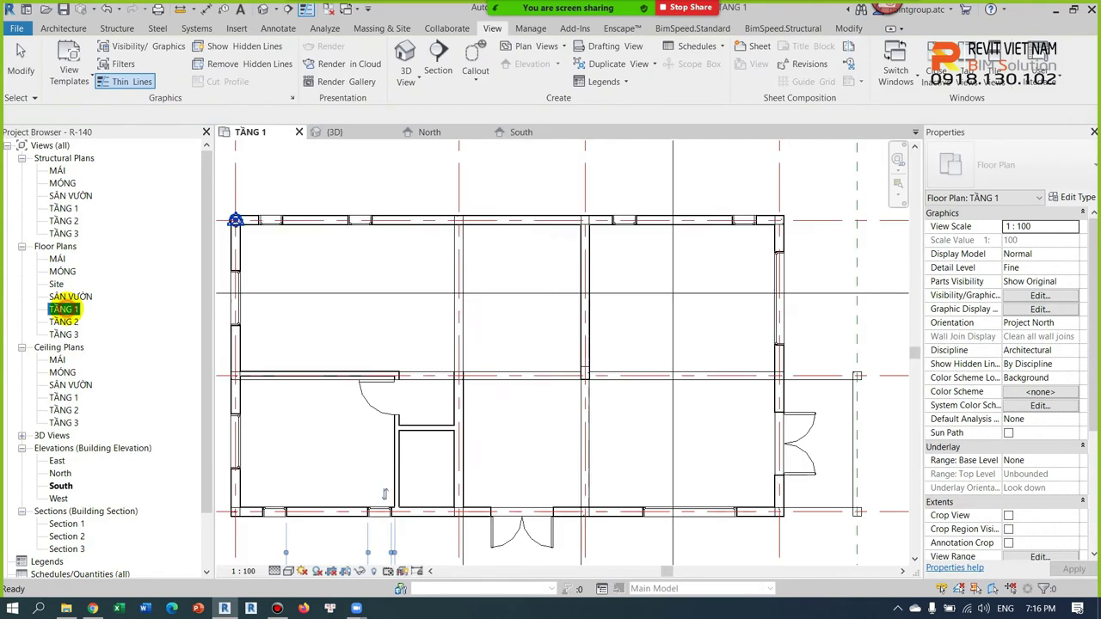
click(401, 494)
scroll(374, 516, up, 4)
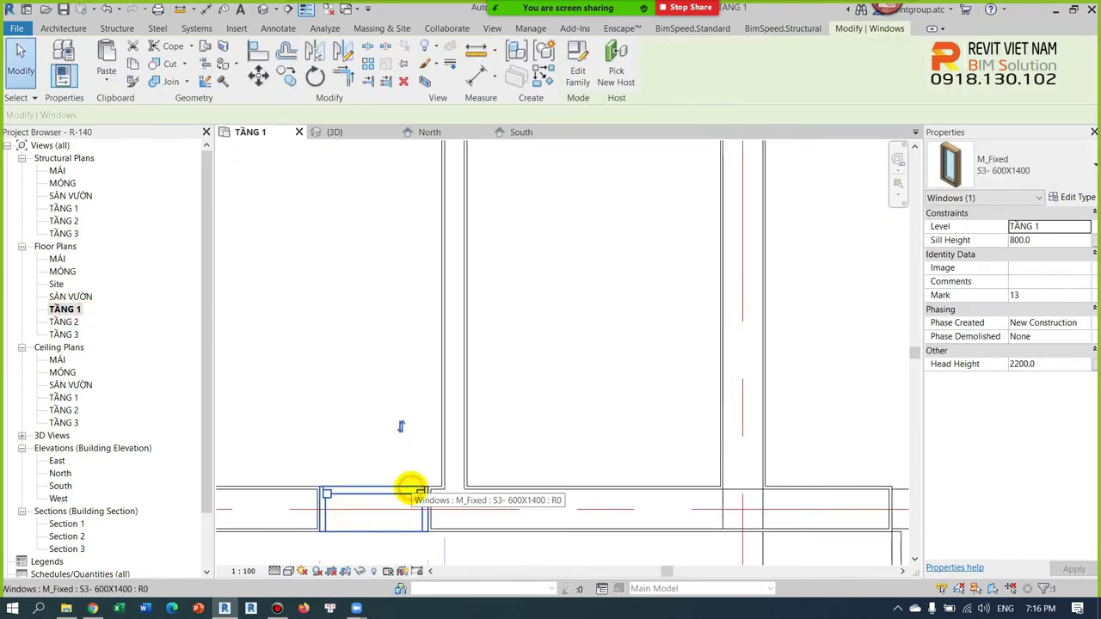
middle_drag(411, 488, 491, 393)
key(Escape)
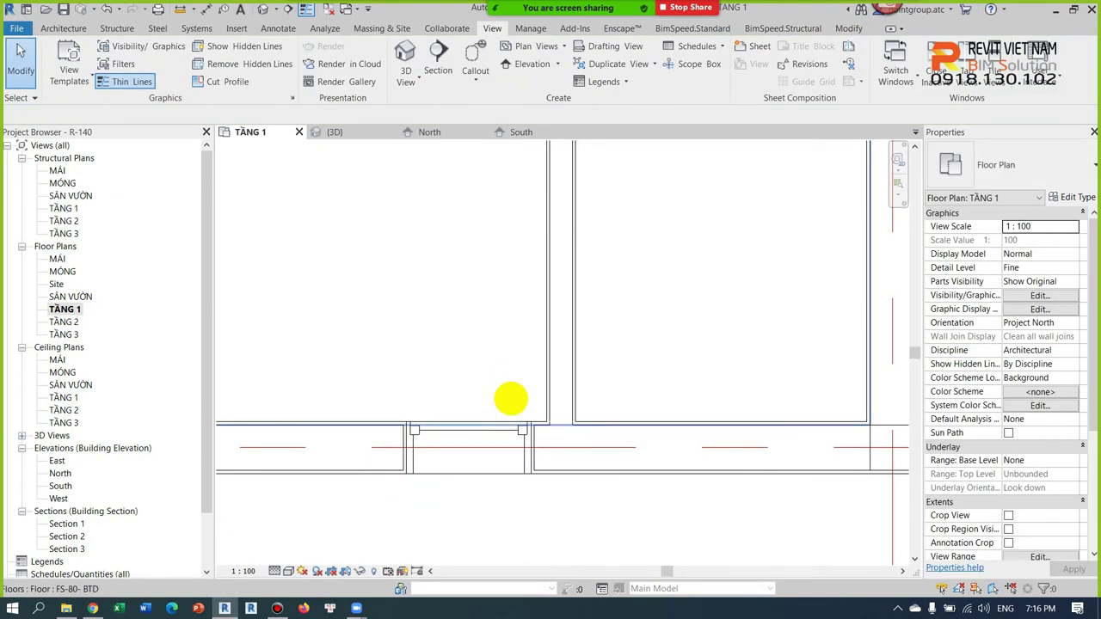
key(l)
click(548, 330)
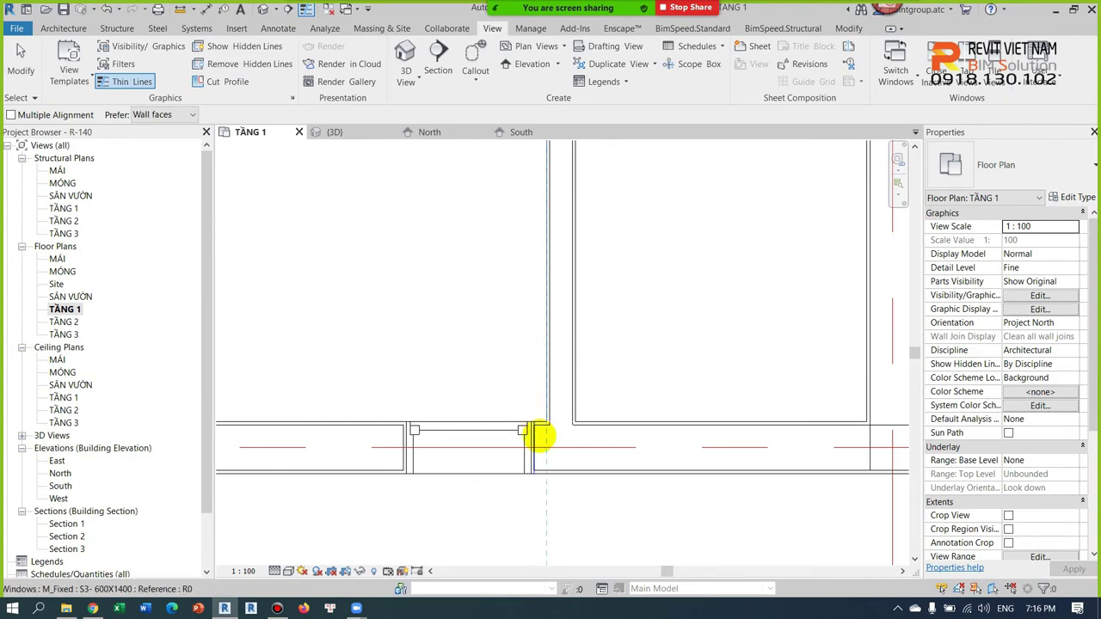
key(Escape)
key(Escape)
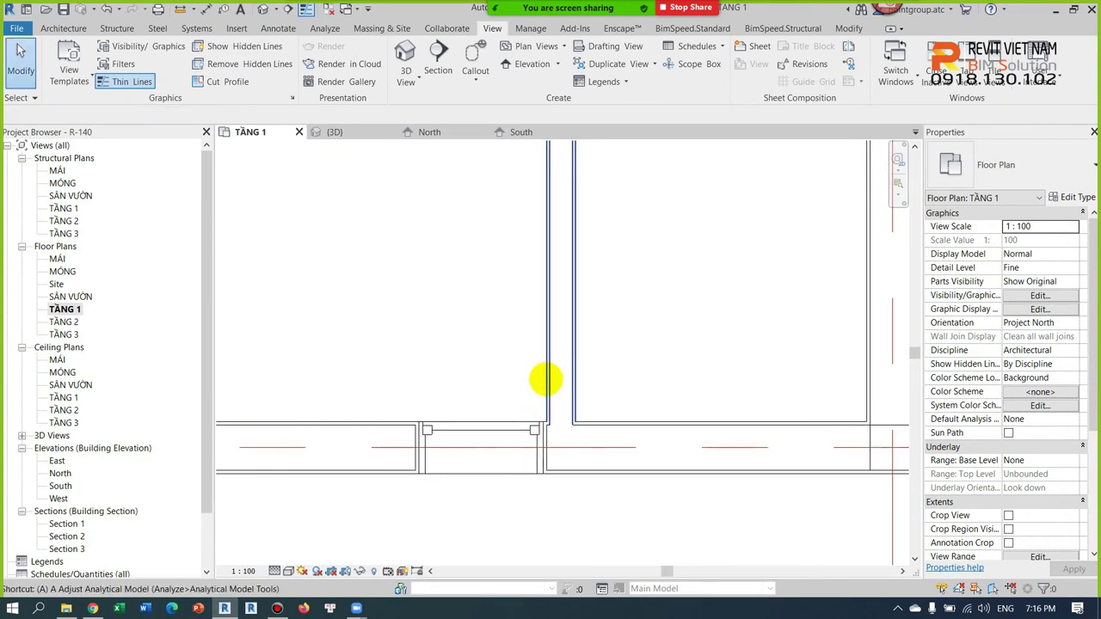
key(a)
key(l)
click(547, 404)
click(539, 438)
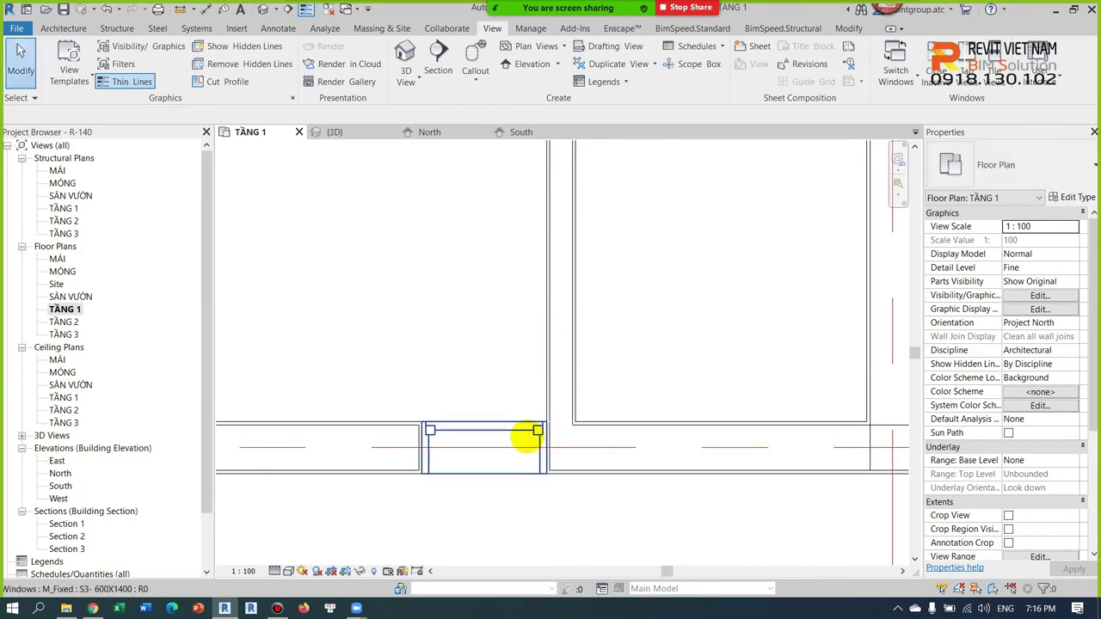
Move the window 600 along the wall
click(527, 436)
mouse_move(530, 432)
mouse_down()
mouse_move(550, 421)
mouse_move(441, 421)
mouse_up()
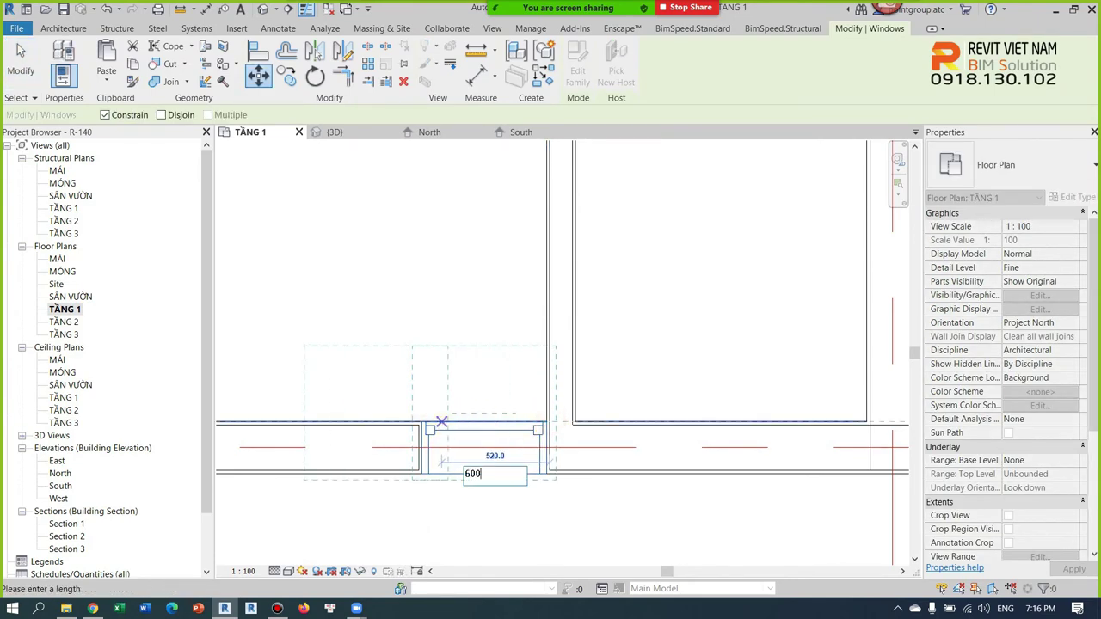
key(Return)
key(Escape)
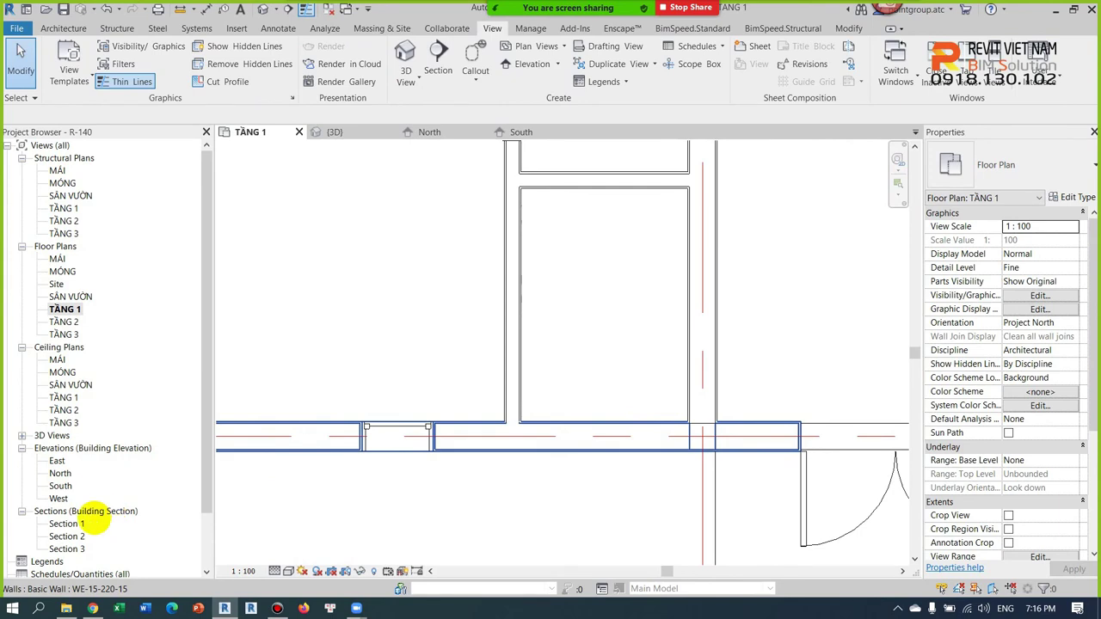
scroll(627, 445, down, 3)
scroll(525, 249, down, 3)
scroll(545, 355, down, 2)
In the South elevation, centre the upper window above the ground-floor one, then check in 3D
double_click(501, 413)
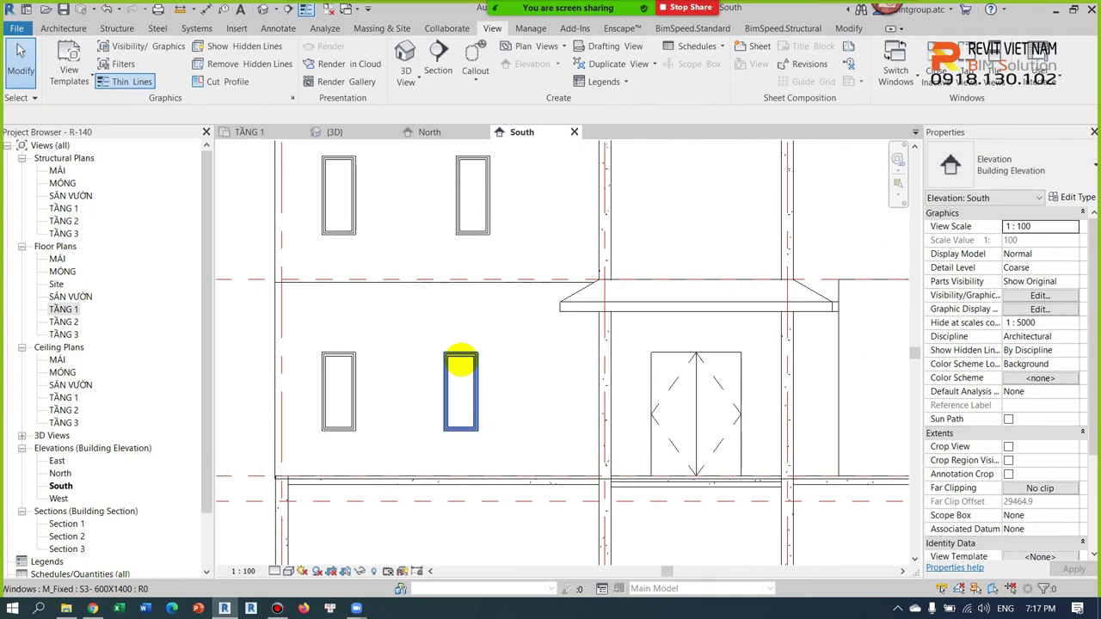
key(l)
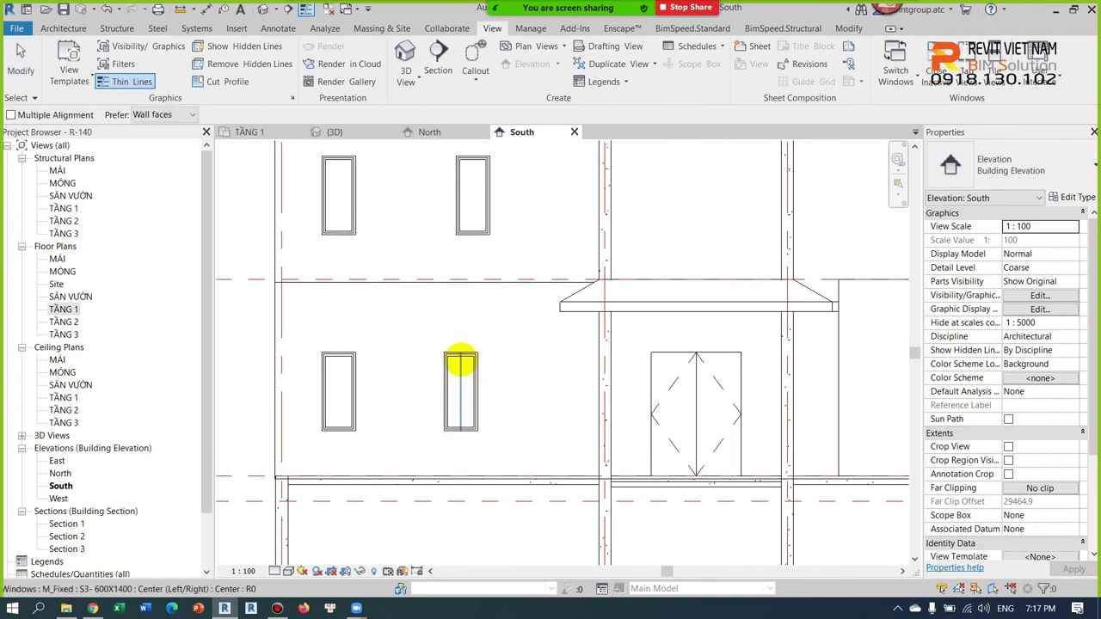
click(477, 185)
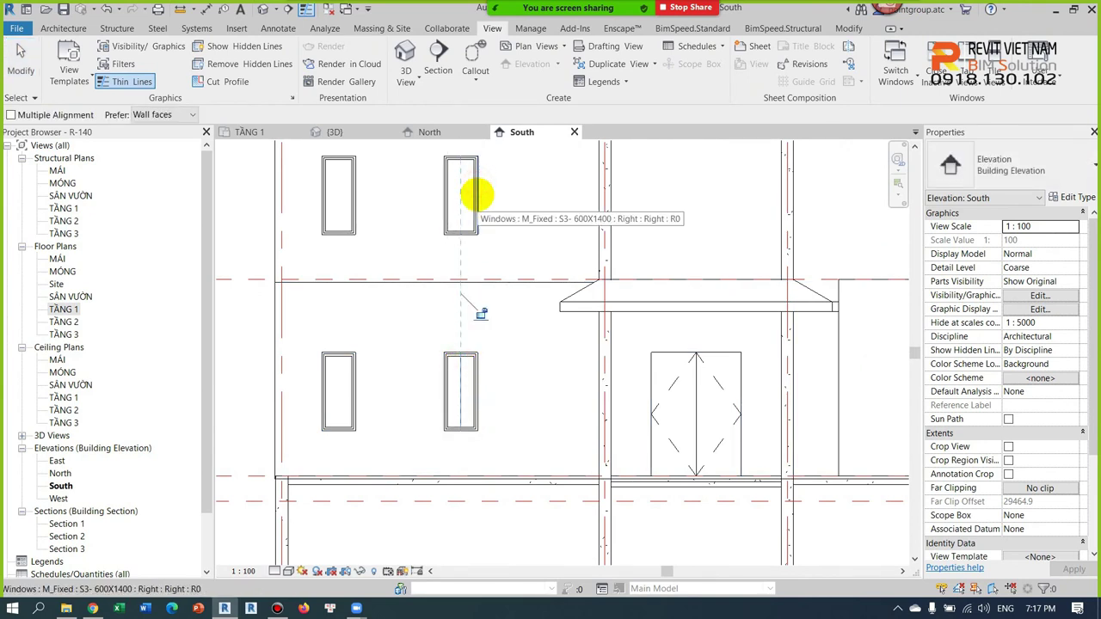
key(Escape)
scroll(477, 194, down, 3)
middle_drag(479, 192, 459, 312)
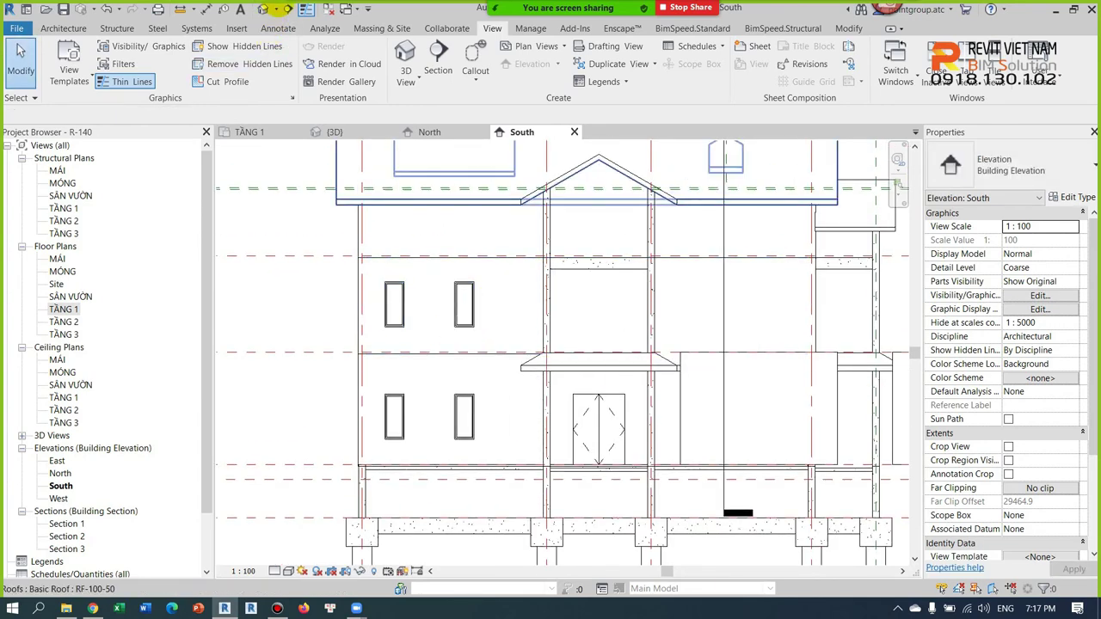
click(354, 135)
shift+middle_drag(512, 376, 626, 370)
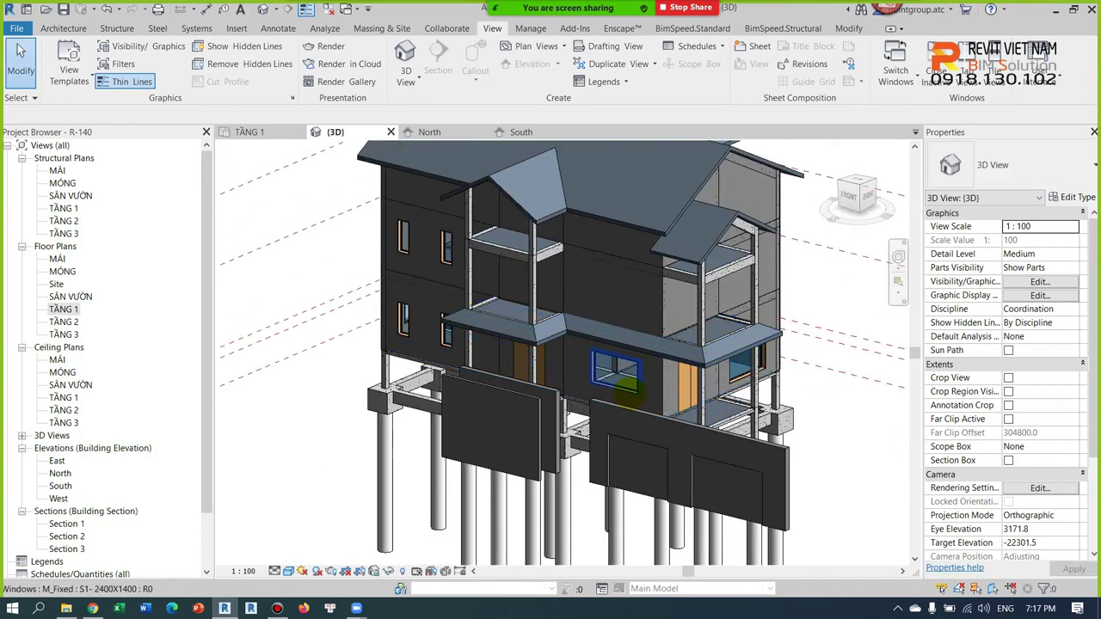
Select the two ground-floor fixed windows in the 3D view
click(623, 371)
scroll(809, 371, up, 5)
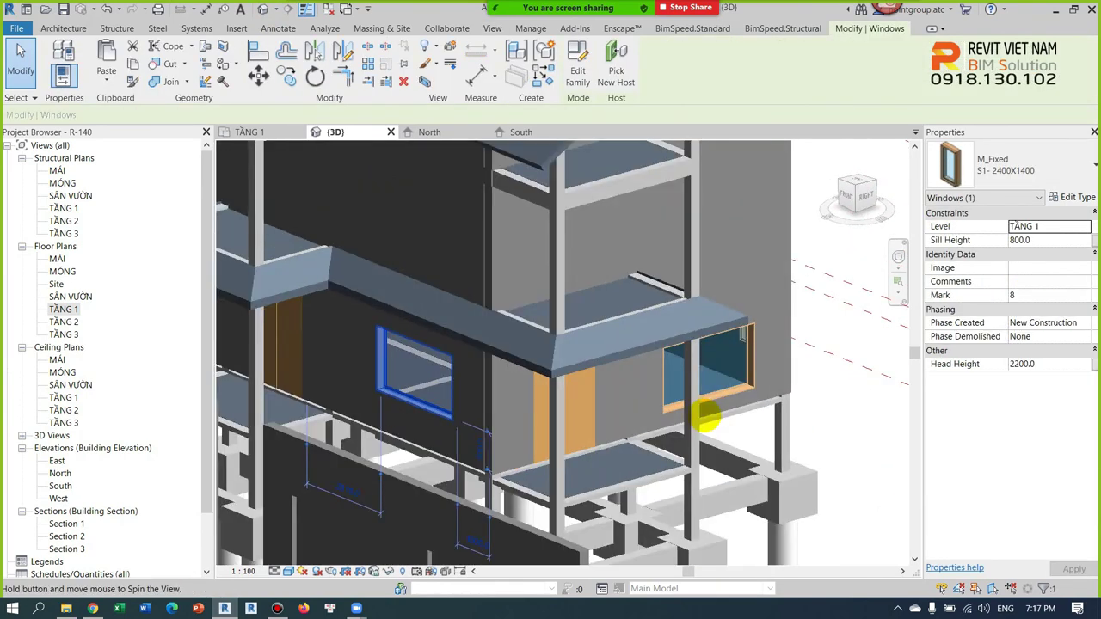
shift+middle_drag(809, 371, 720, 427)
ctrl+click(722, 435)
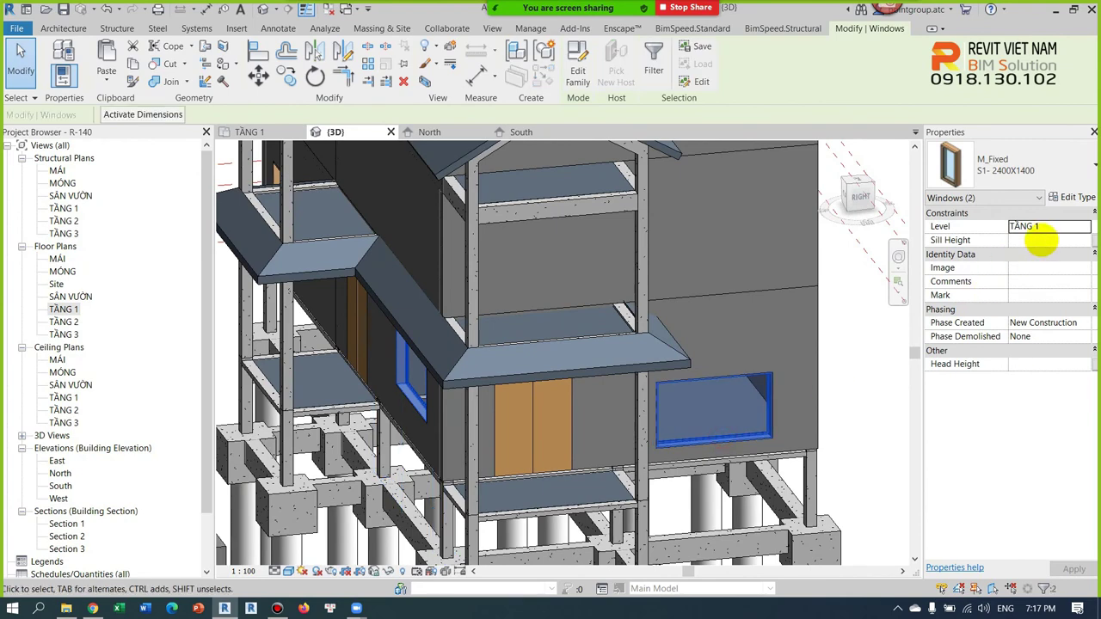
scroll(811, 311, down, 2)
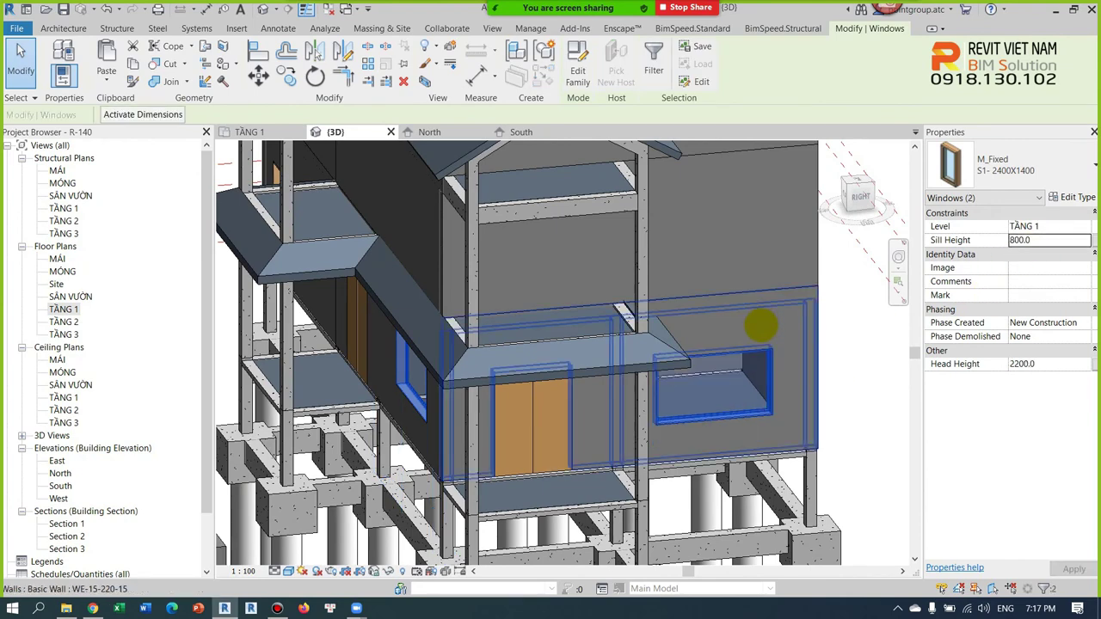
scroll(762, 319, down, 3)
Copy the two windows and paste them aligned to level TẦNG 2
click(105, 76)
click(133, 123)
click(593, 327)
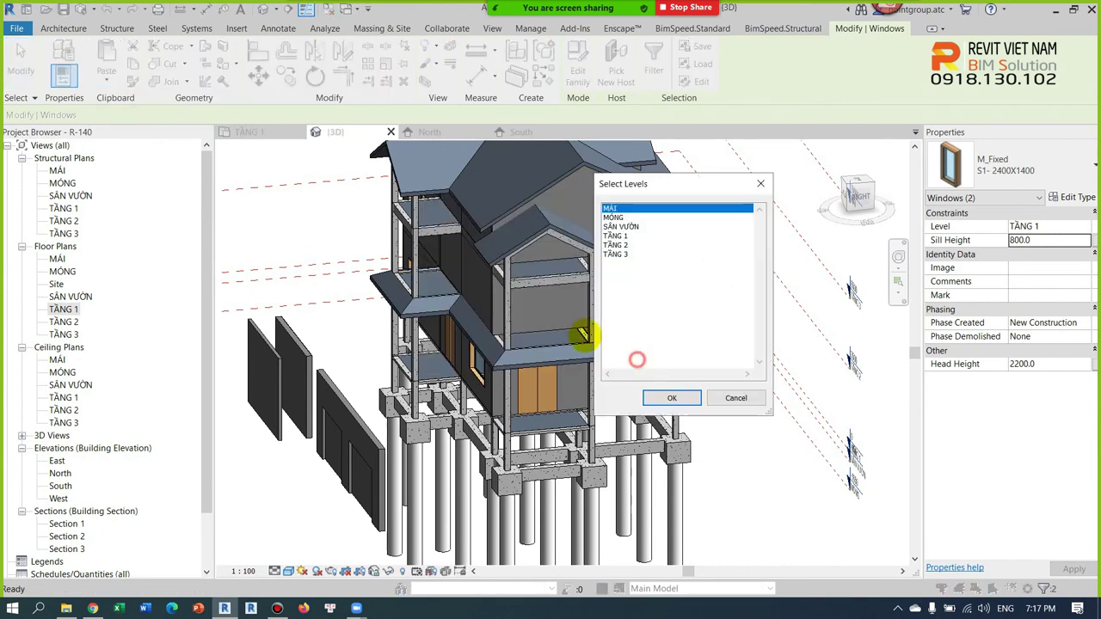
click(622, 245)
click(675, 398)
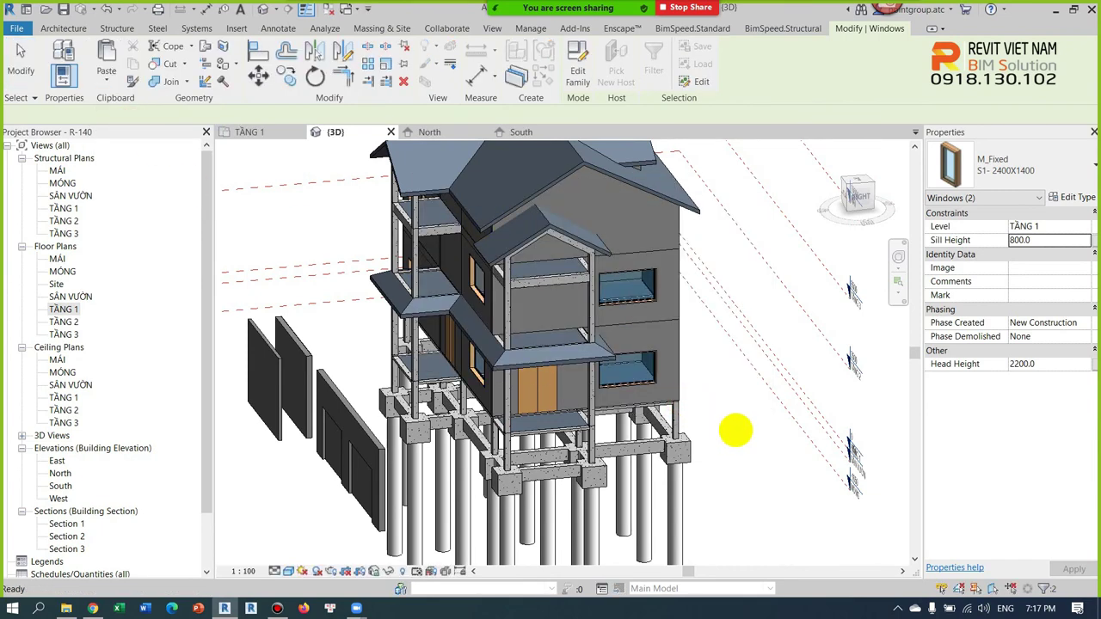
click(731, 430)
Copy the two ground-floor double doors and paste them aligned to the upper floor levels
click(518, 393)
shift+middle_drag(518, 392, 387, 361)
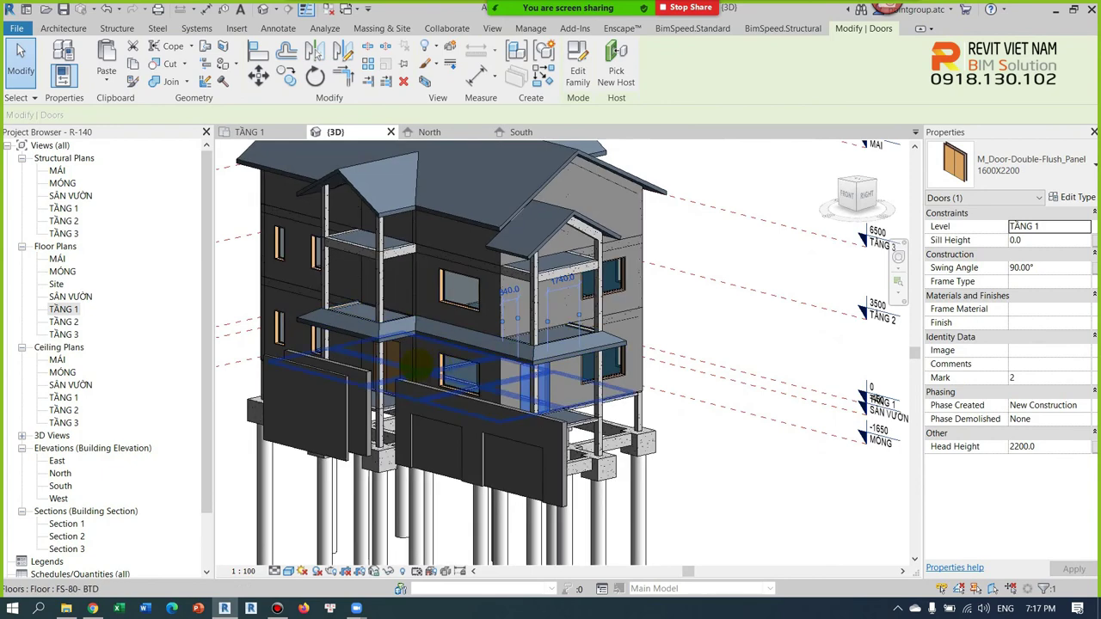
ctrl+click(399, 361)
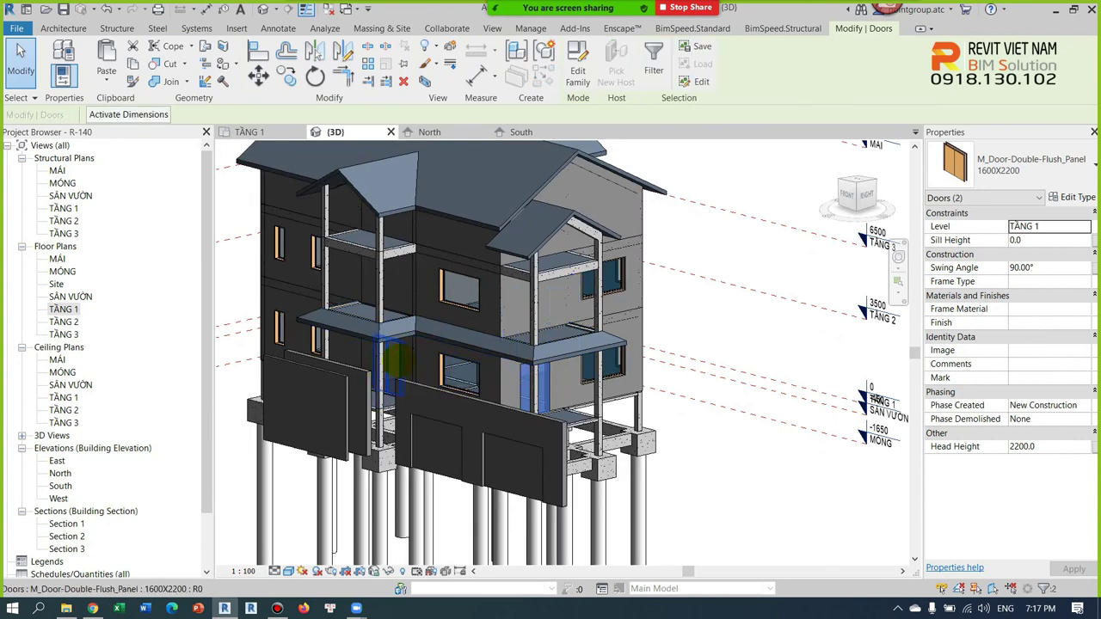
click(107, 76)
click(154, 142)
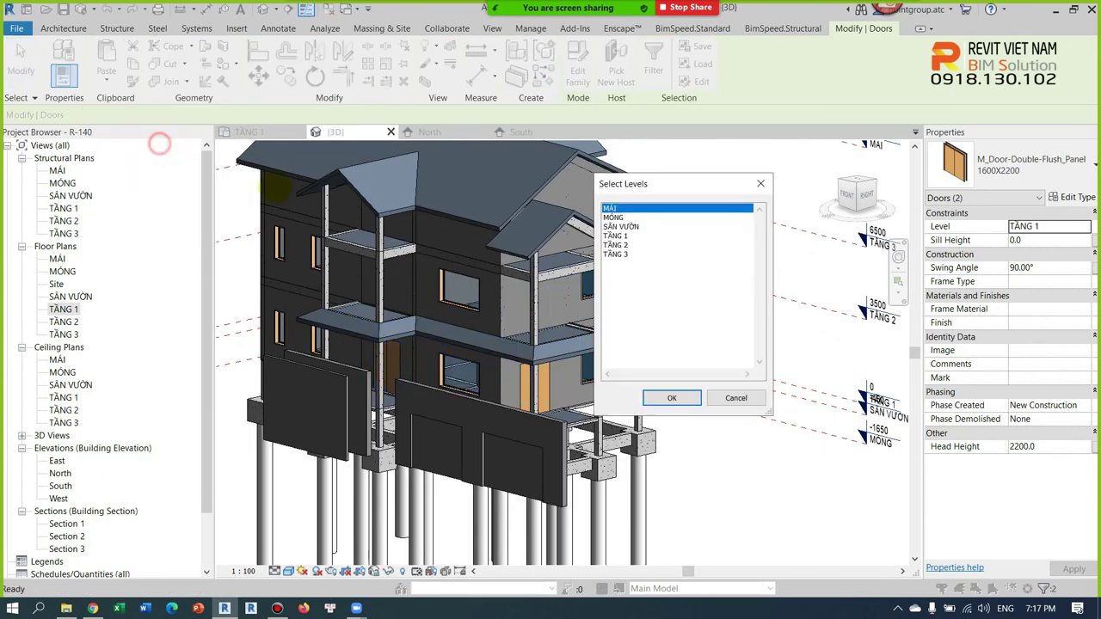
drag(620, 243, 619, 254)
click(671, 397)
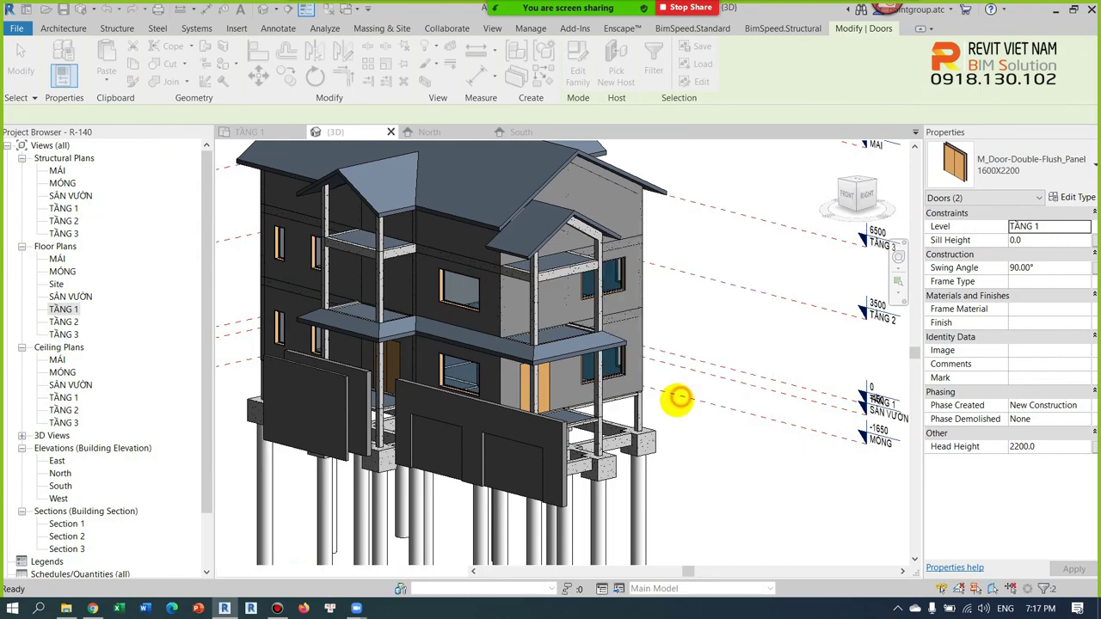
click(683, 439)
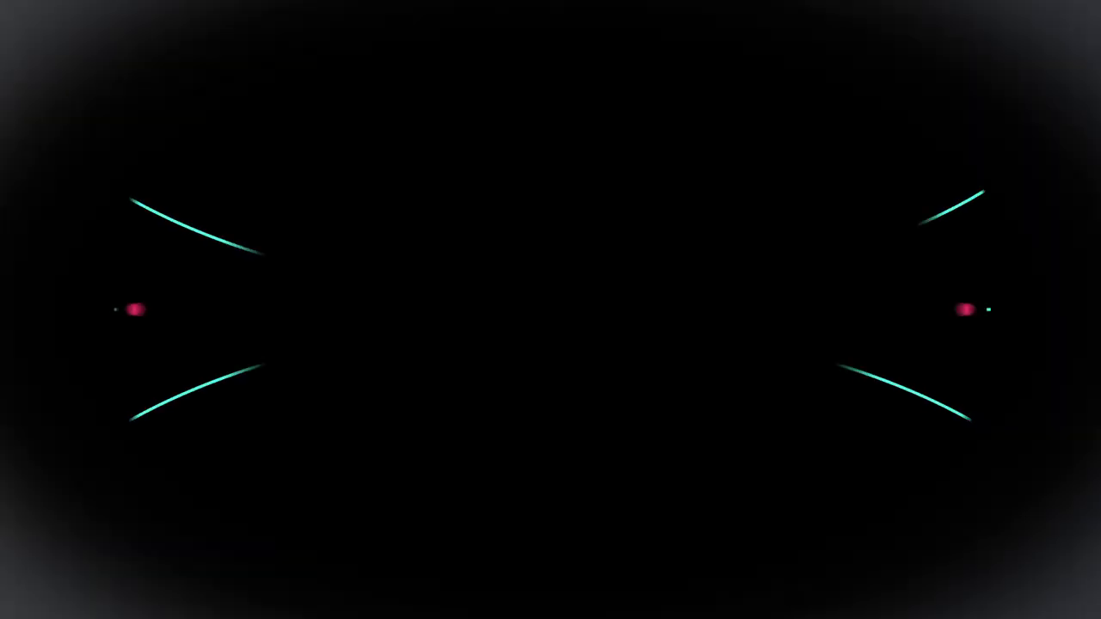